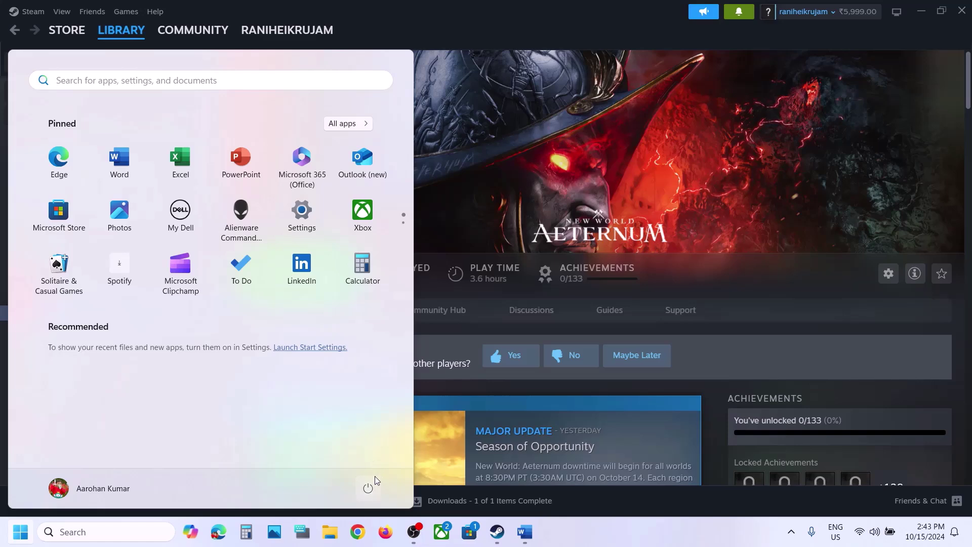
- Show the Restart option among the power options, dismiss it, and bring up the fix checklist in Word
left_click(375, 478)
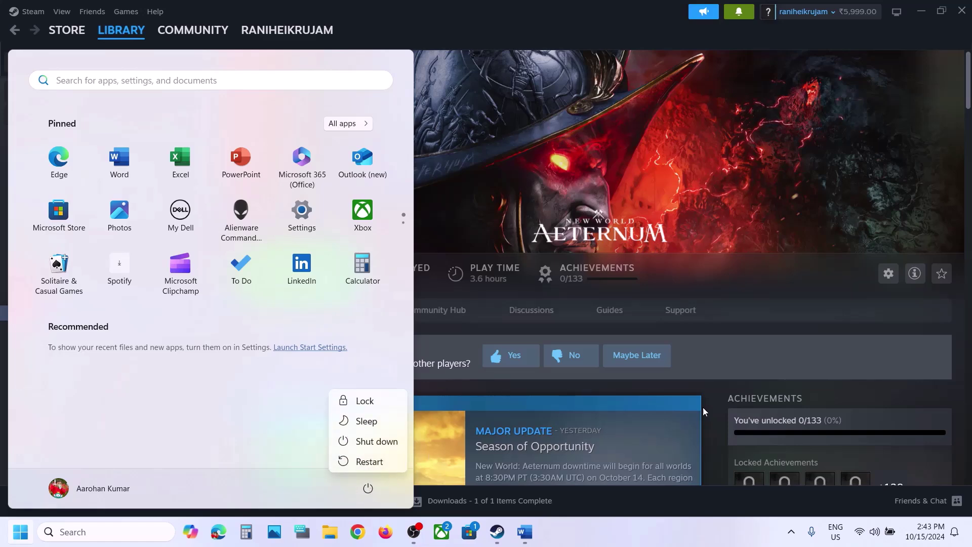
key("Escape")
left_click(524, 531)
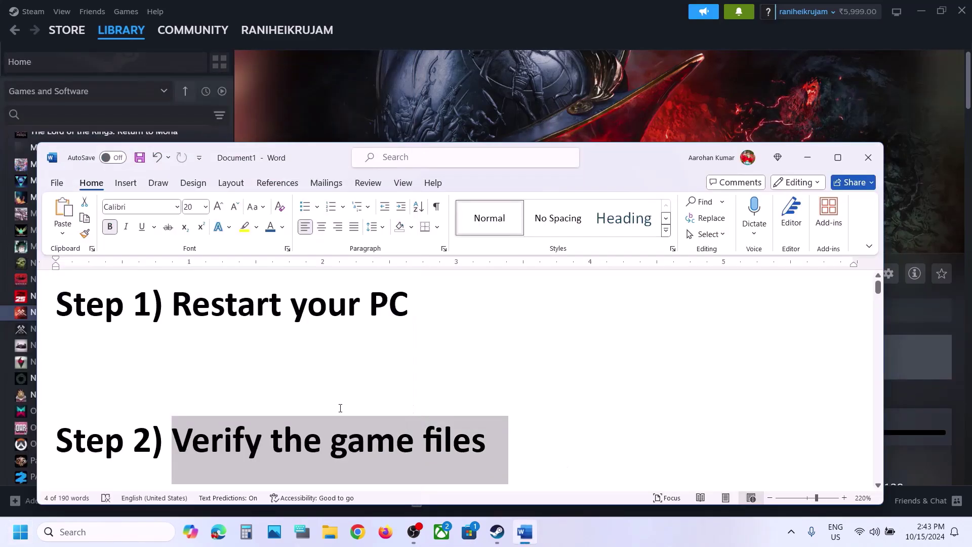
- Switch to Steam and verify the integrity of New World: Aeternum's installed files, closing its properties while validation runs
left_click(808, 157)
right_click(84, 315)
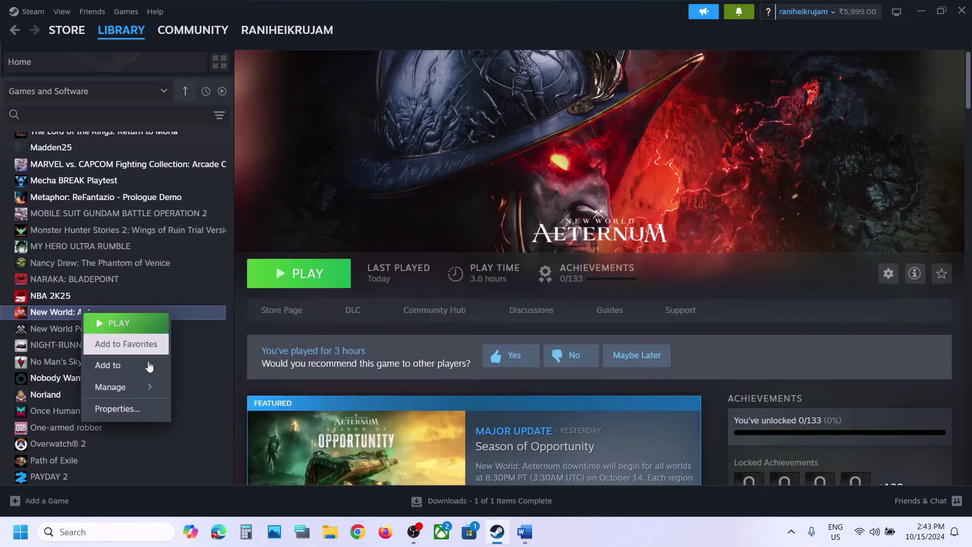
left_click(144, 408)
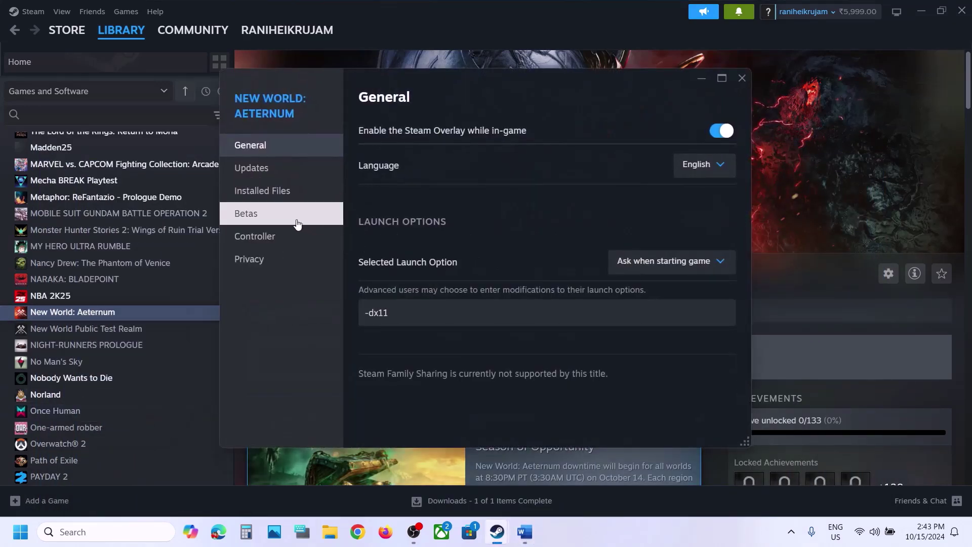
left_click(273, 195)
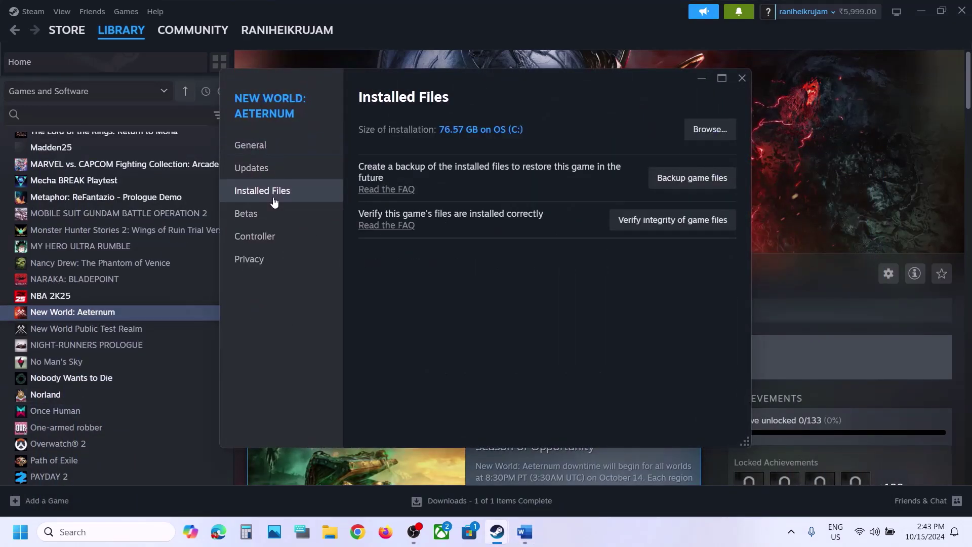
left_click(671, 222)
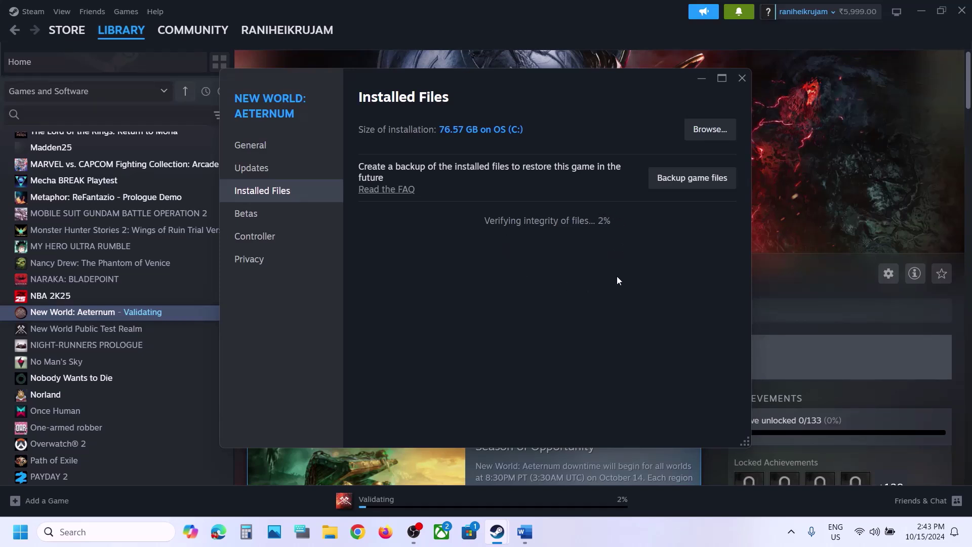
left_click(765, 119)
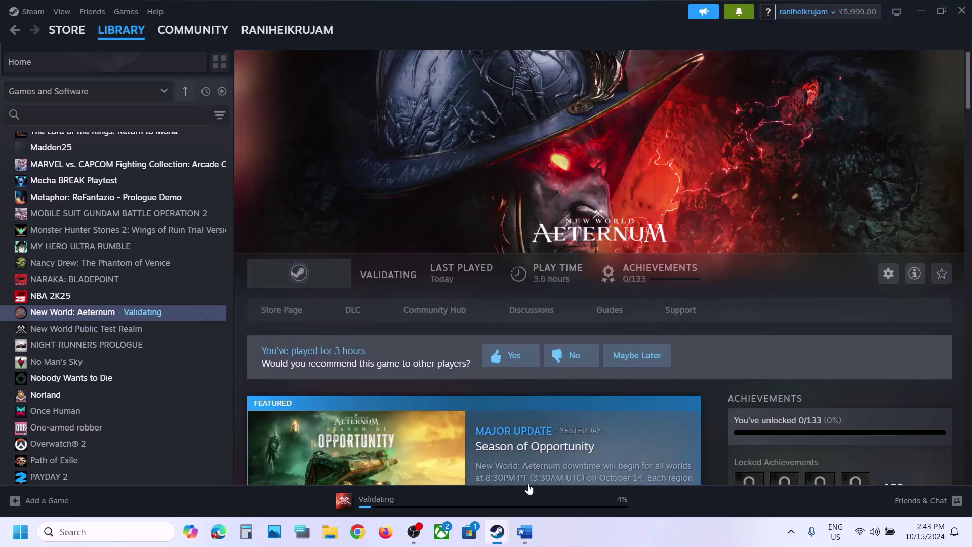
- Bring up the Word checklist, maximize its window, and select the Step 3 text "Launch the game from Steam,"
left_click(525, 538)
scroll(451, 386, "down", 3)
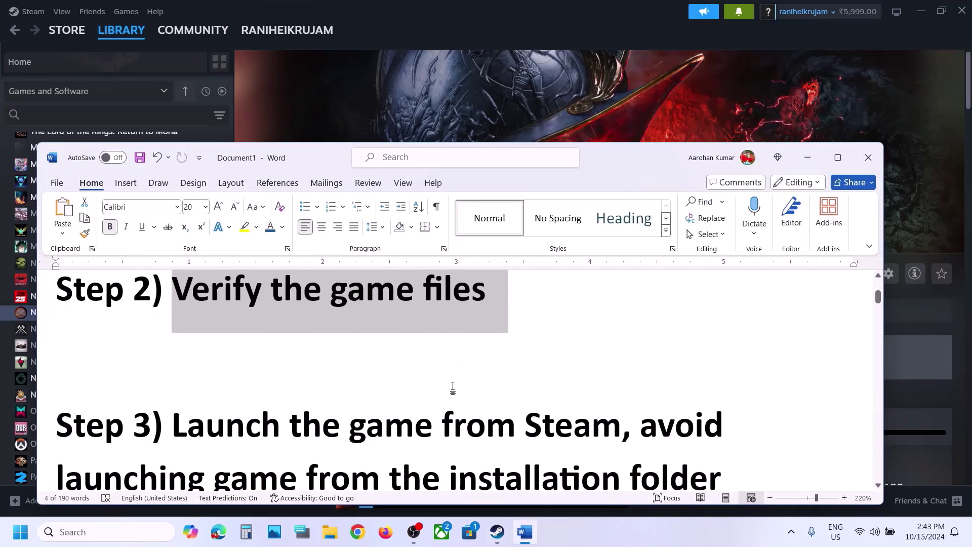
left_click(838, 158)
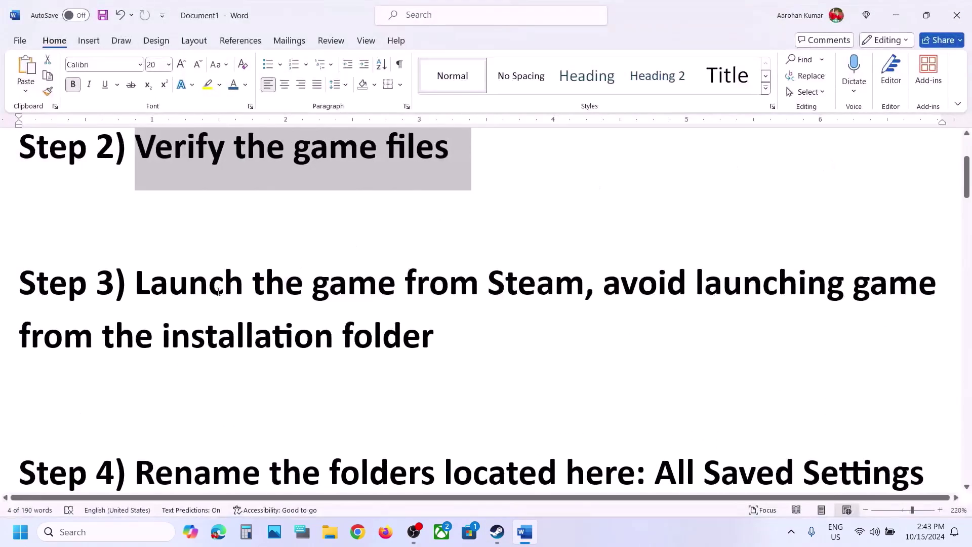
left_click_drag(136, 283, 602, 296)
scroll(482, 362, "up", 1)
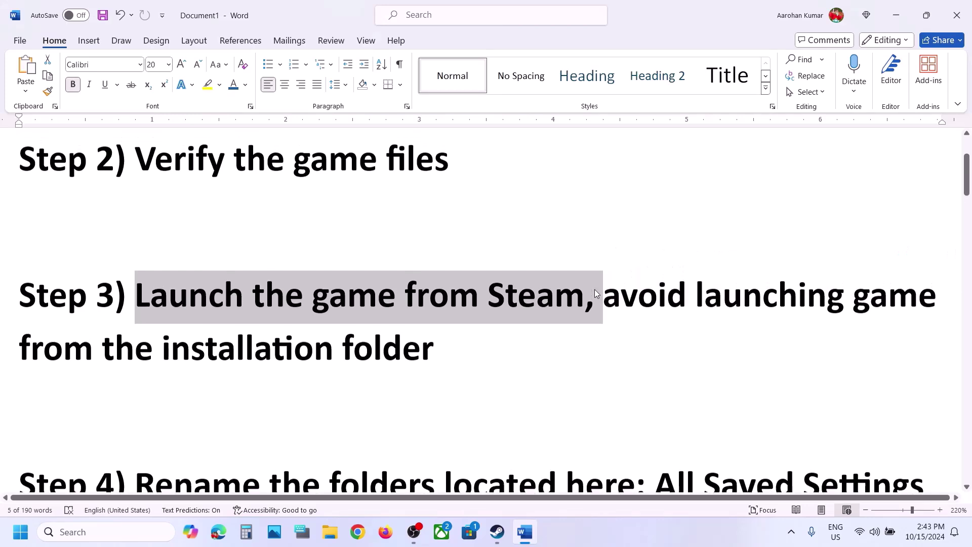
- Browse New World: Aeternum's local files from Steam, look inside the Bin64 folder, and close the folder window
left_click(497, 532)
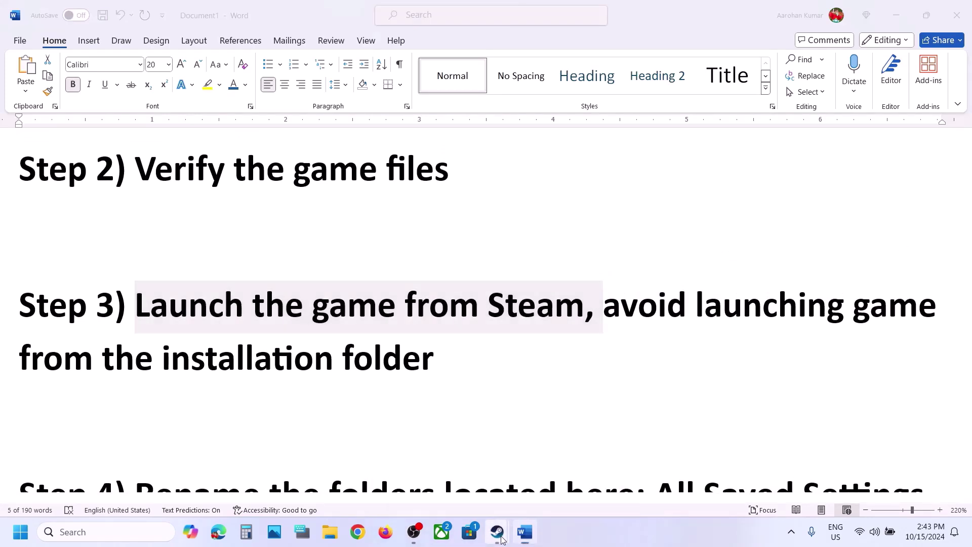
left_click(479, 501)
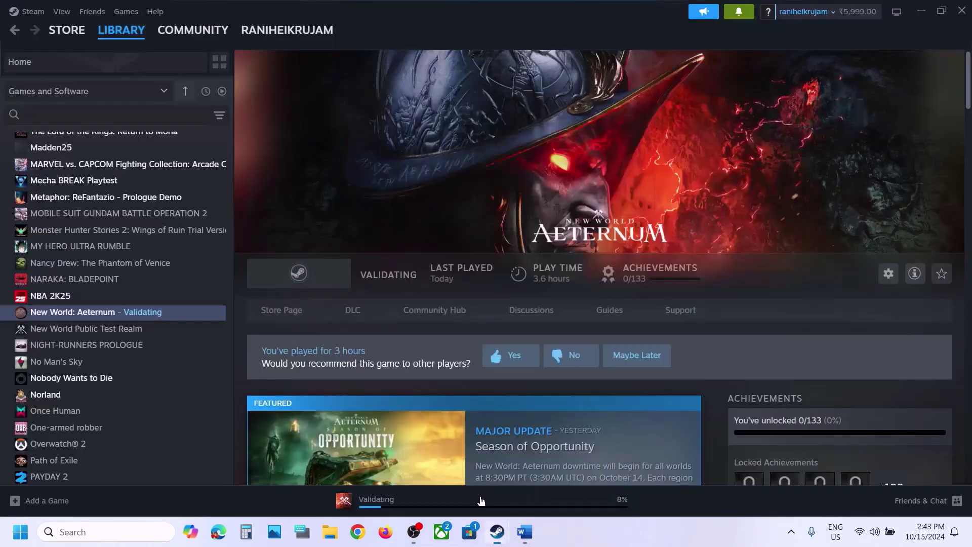
right_click(112, 313)
mouse_move(147, 368)
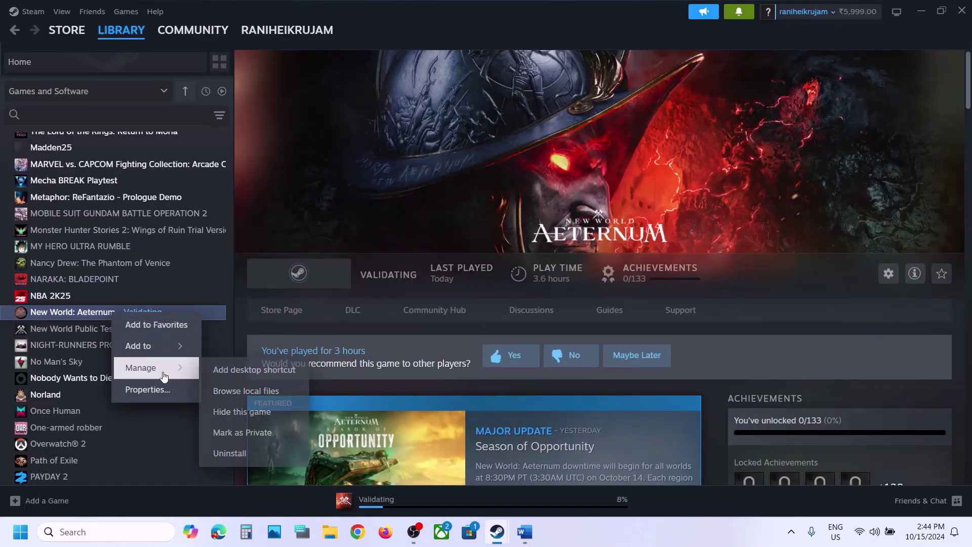
left_click(252, 390)
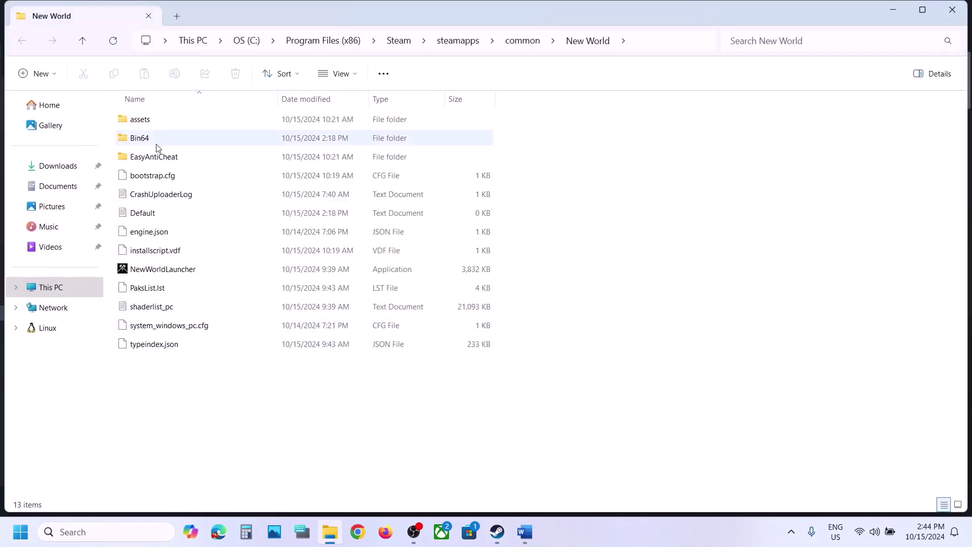
left_click(154, 144)
double_click(154, 145)
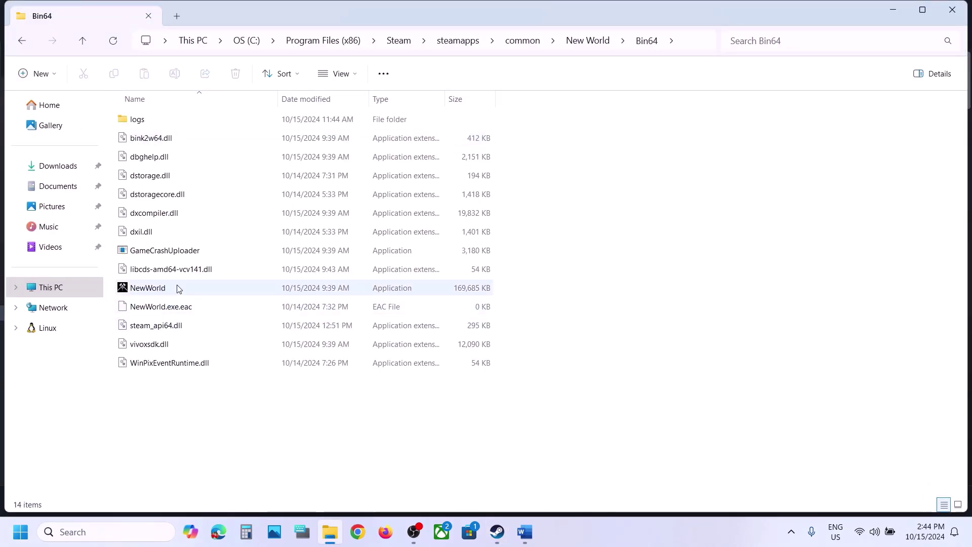
left_click(951, 12)
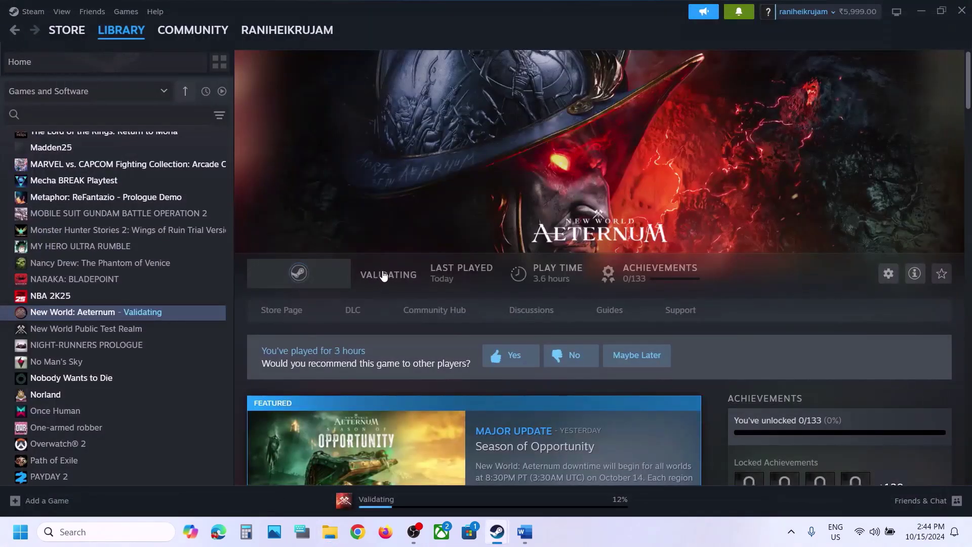
- Review Step 4 in the Word checklist, highlighting the rename instruction, the AppData folder paths, and the saved settings warning
left_click(525, 529)
scroll(428, 350, "down", 3)
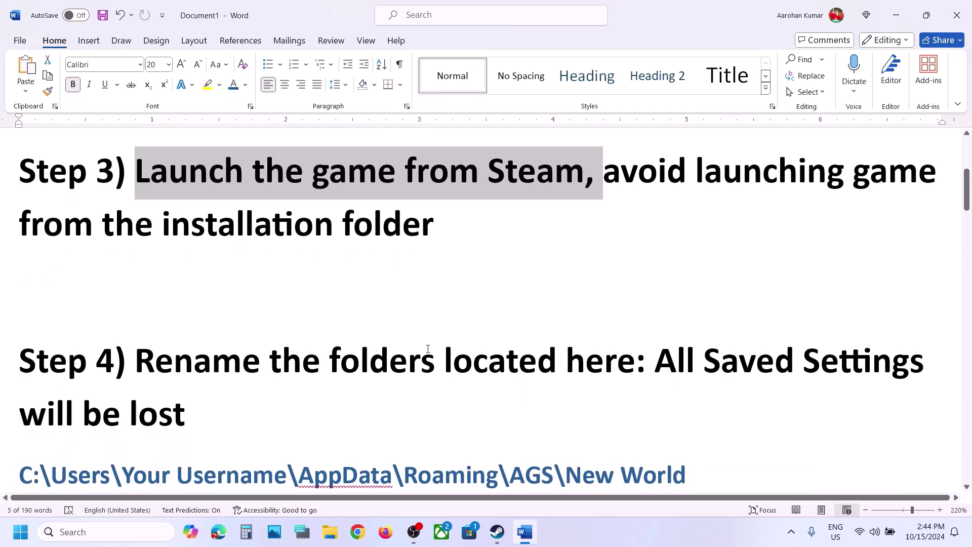
left_click_drag(153, 357, 633, 368)
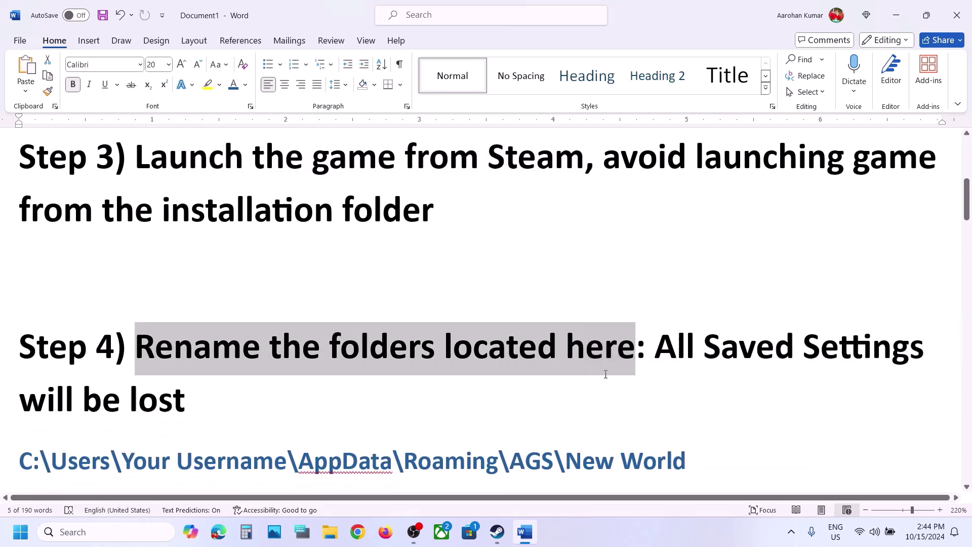
scroll(594, 382, "down", 3)
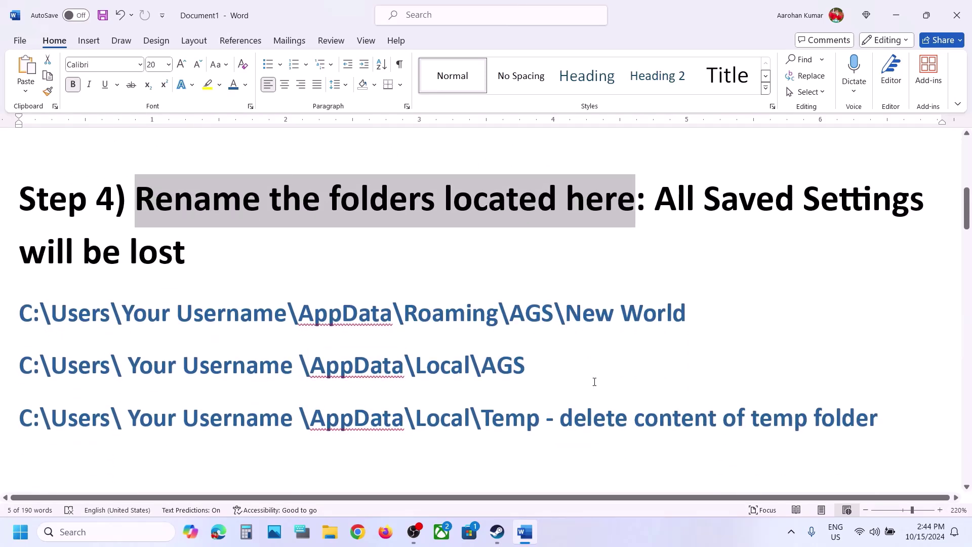
left_click_drag(286, 312, 538, 293)
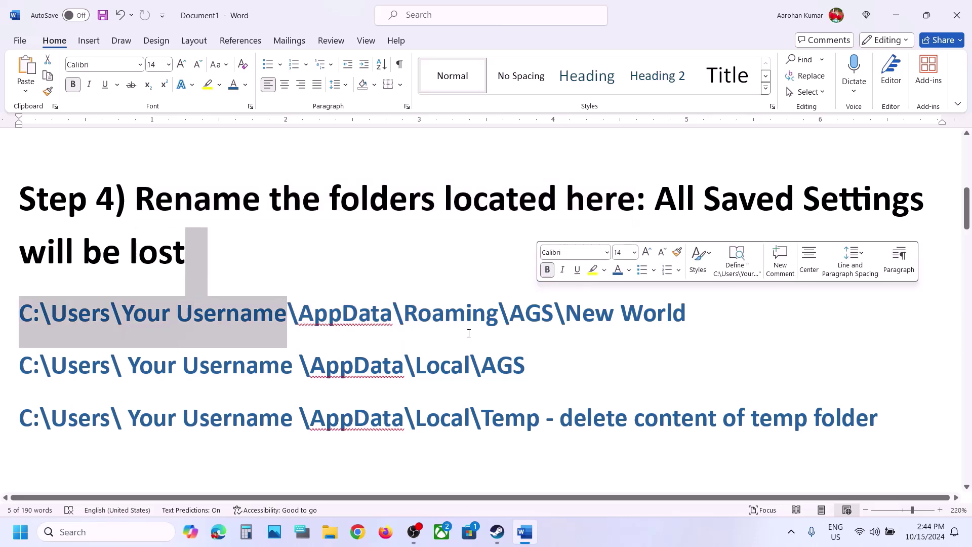
left_click(330, 533)
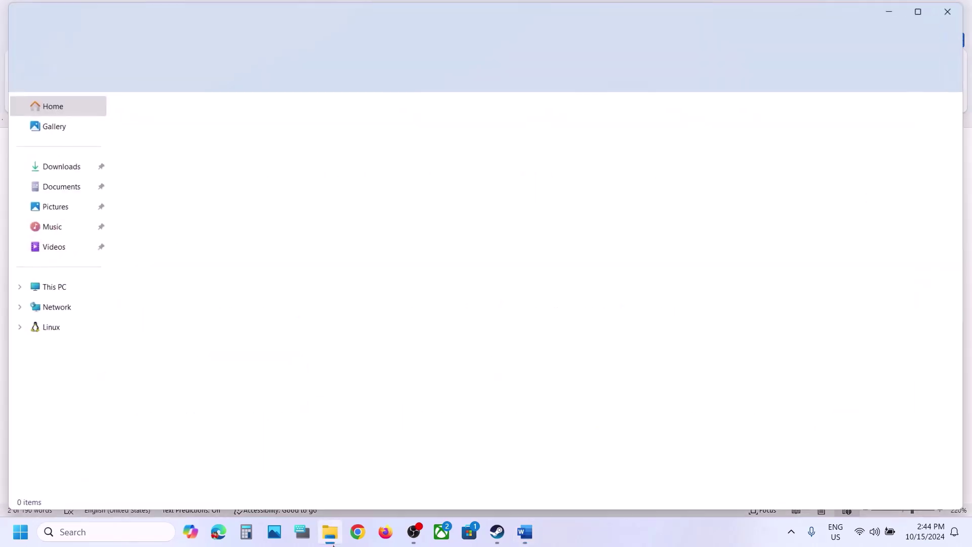
left_click(332, 544)
left_click(482, 303)
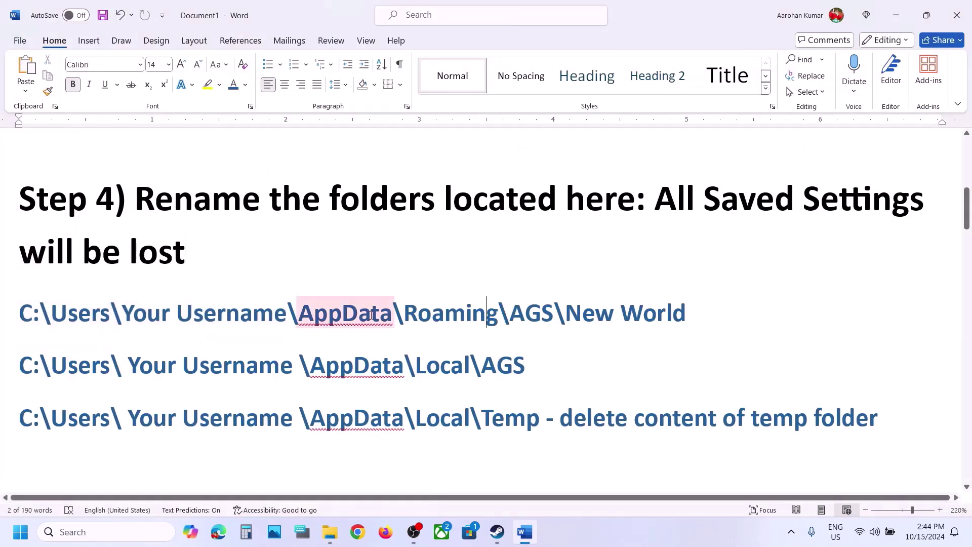
left_click_drag(334, 304, 529, 372)
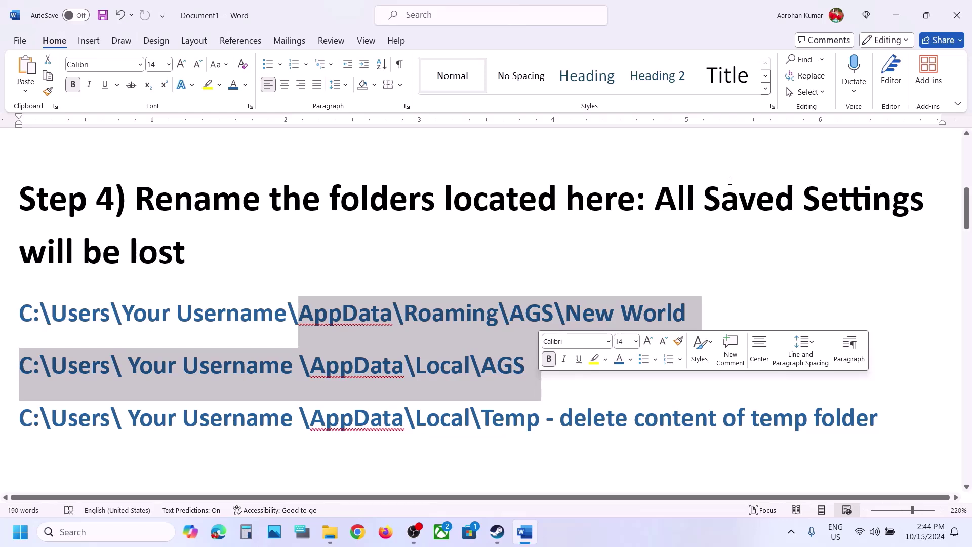
left_click_drag(666, 194, 214, 264)
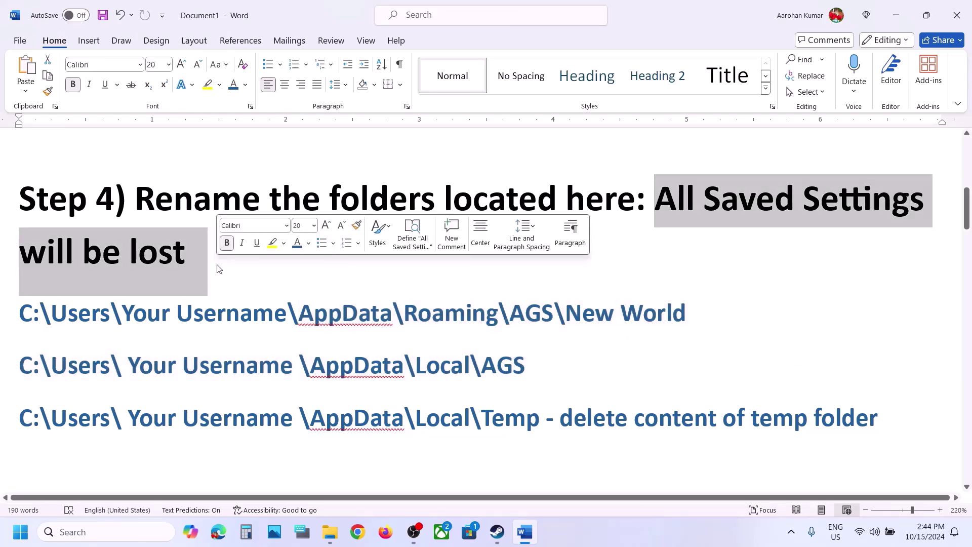
- Open the user's profile folder under C:\Users in File Explorer
left_click(329, 532)
left_click(50, 286)
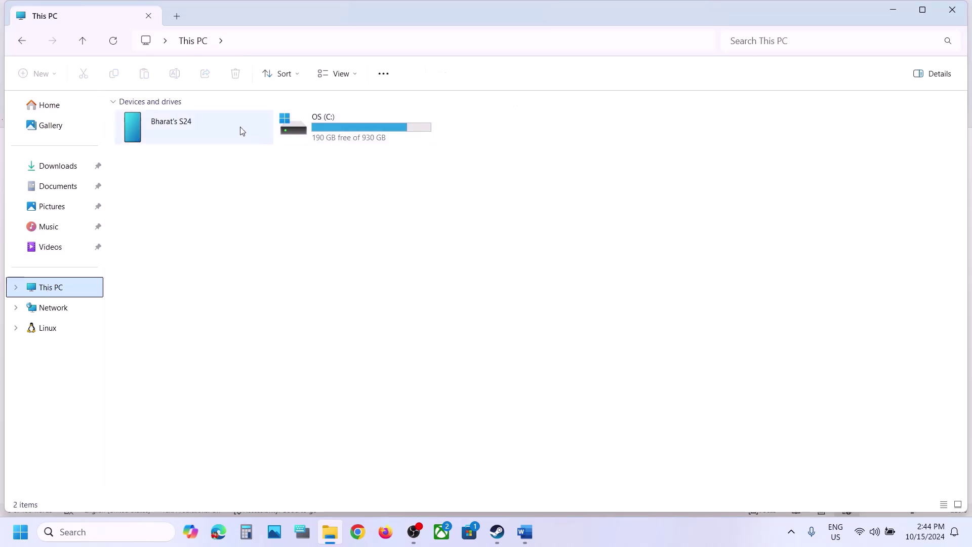
double_click(347, 141)
scroll(186, 327, "down", 3)
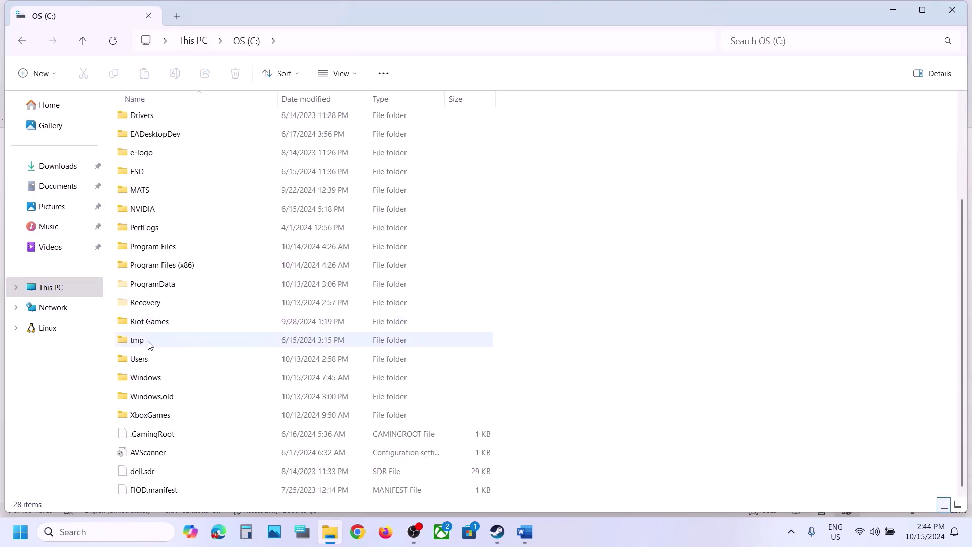
double_click(146, 360)
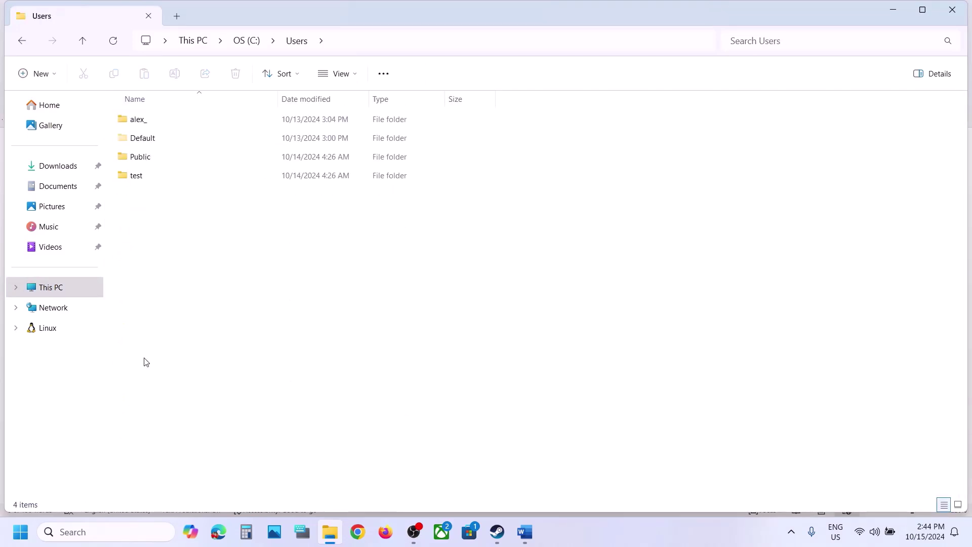
double_click(139, 119)
- Check the Hidden items display option in the profile folder, and open the AppData folder
left_click(144, 230)
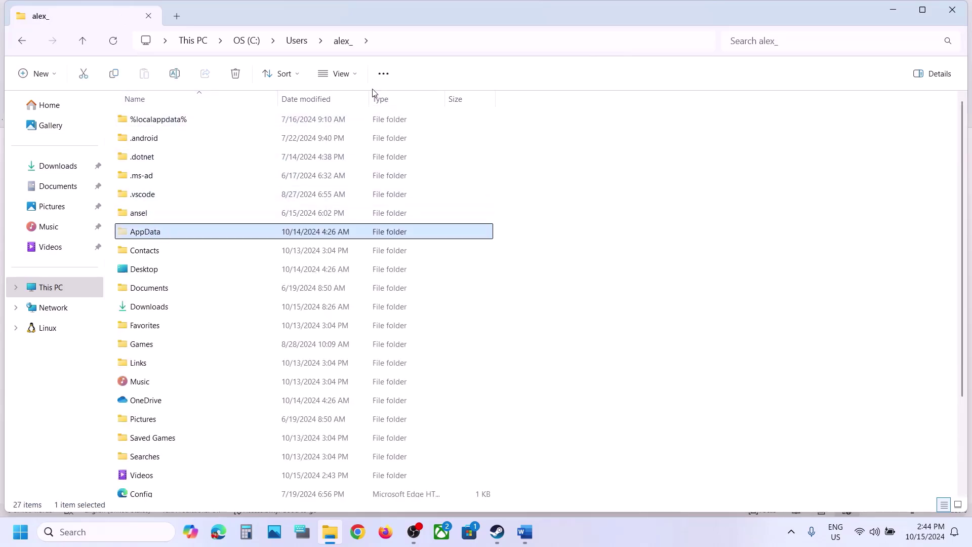
left_click(357, 76)
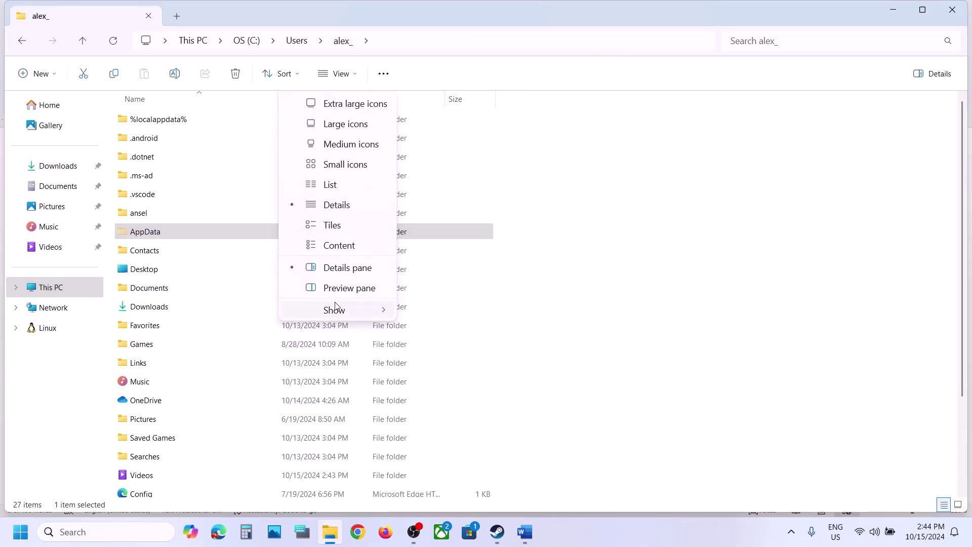
mouse_move(335, 309)
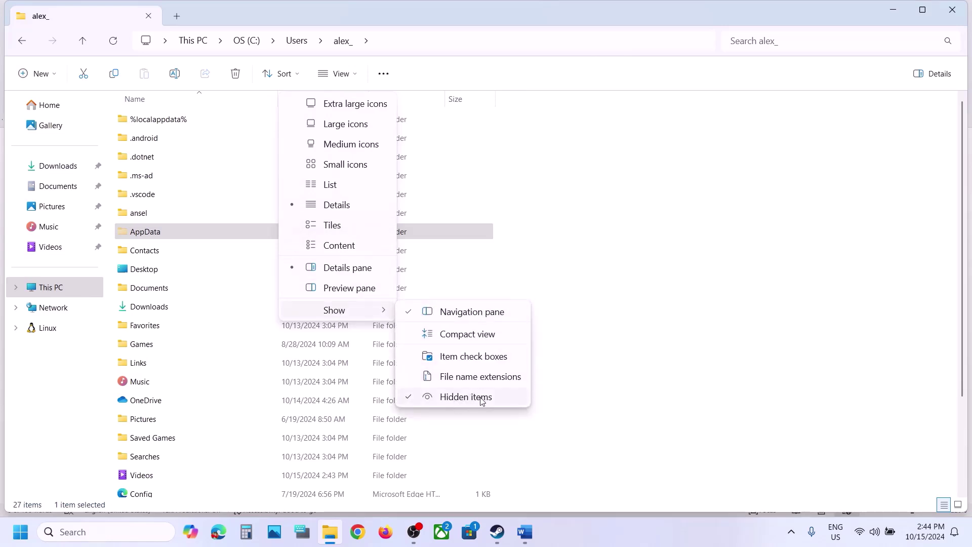
left_click(190, 232)
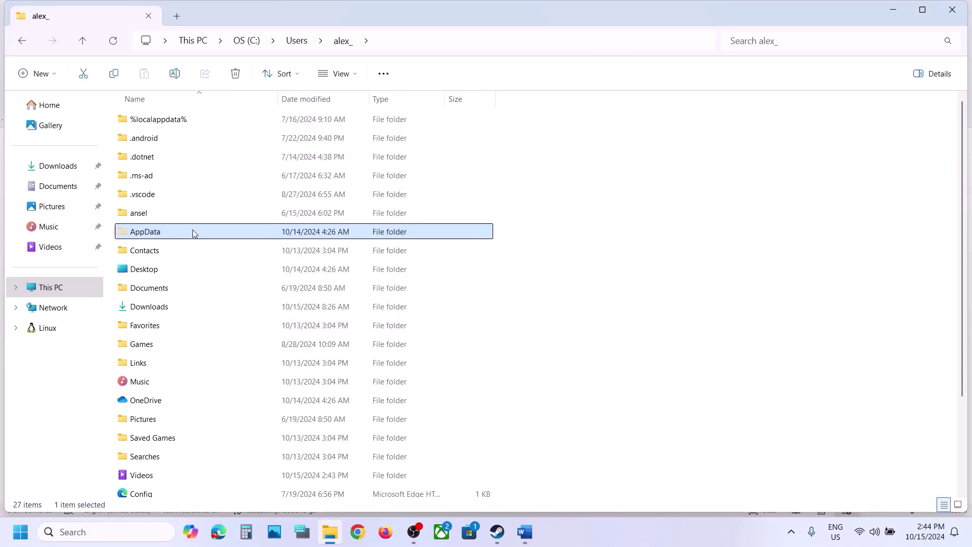
double_click(191, 232)
- Recheck the Step 4 paths in Word, and select the New World folder inside AppData\Roaming\AGS
left_click(525, 532)
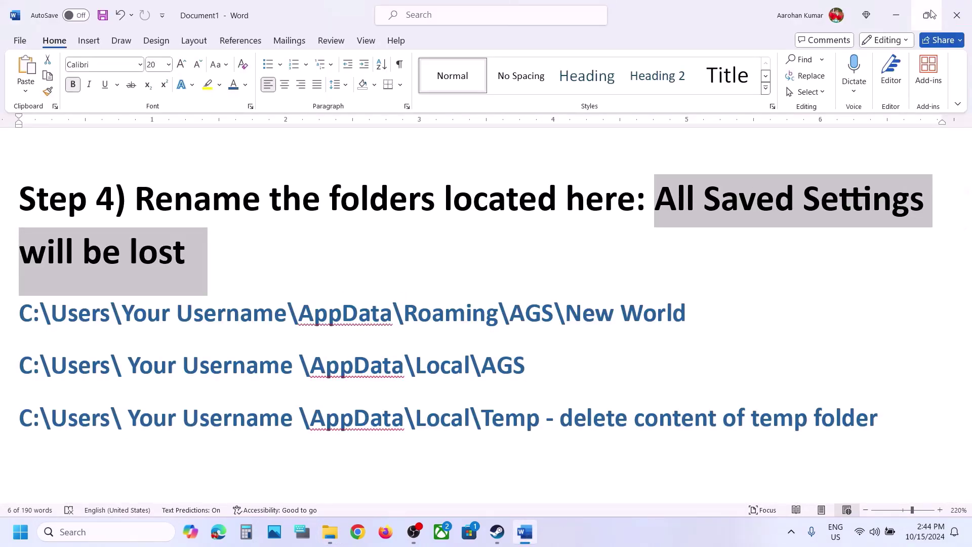
left_click(895, 15)
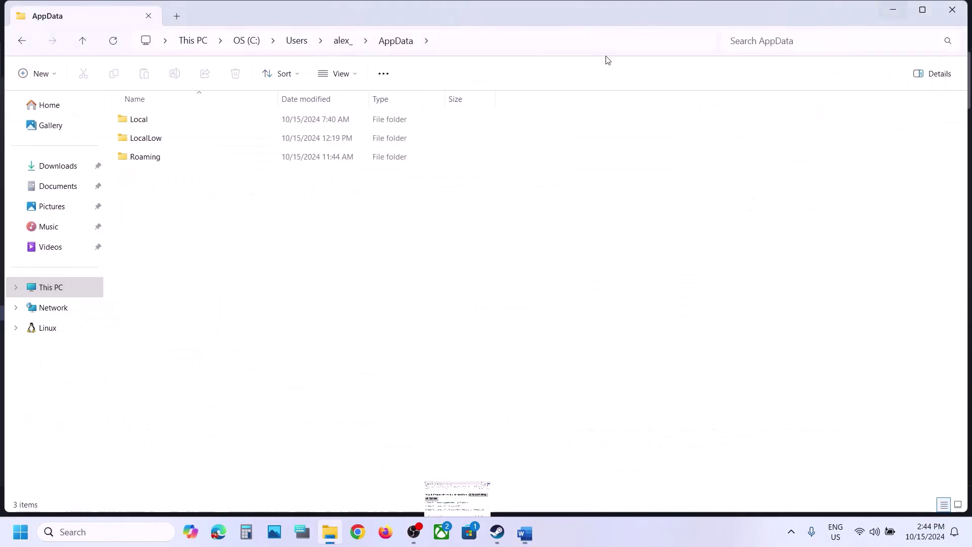
double_click(204, 155)
double_click(142, 198)
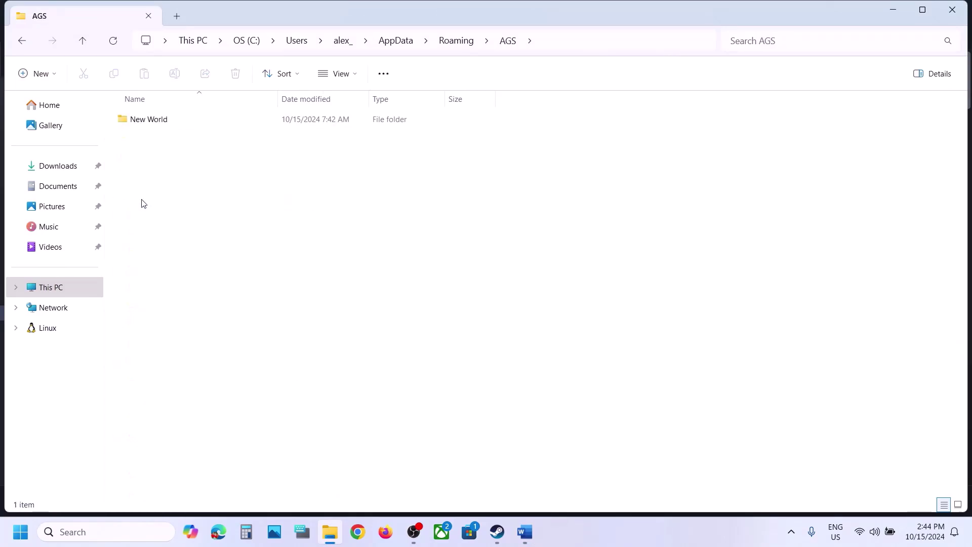
left_click(159, 119)
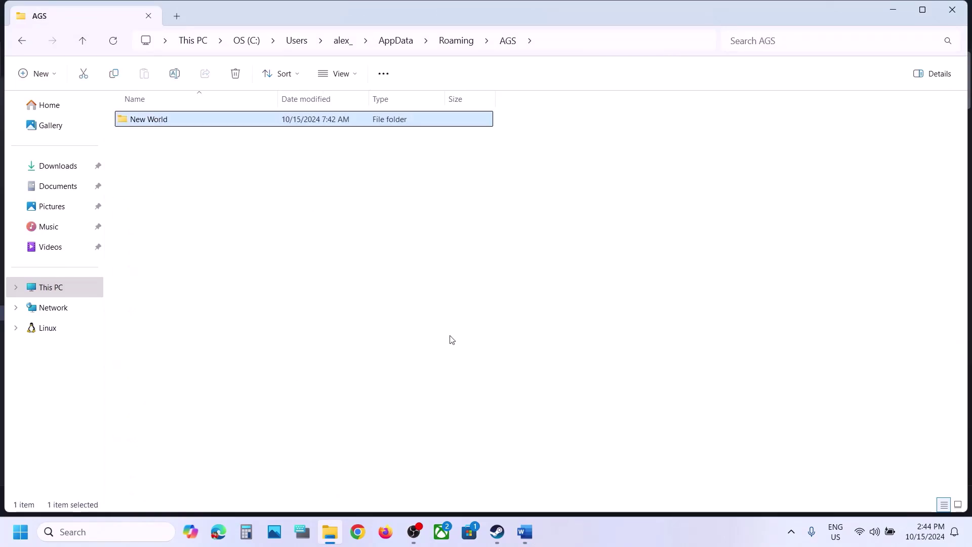
- Rename the New World folder in AppData\Roaming\AGS to New World.old
left_click(546, 537)
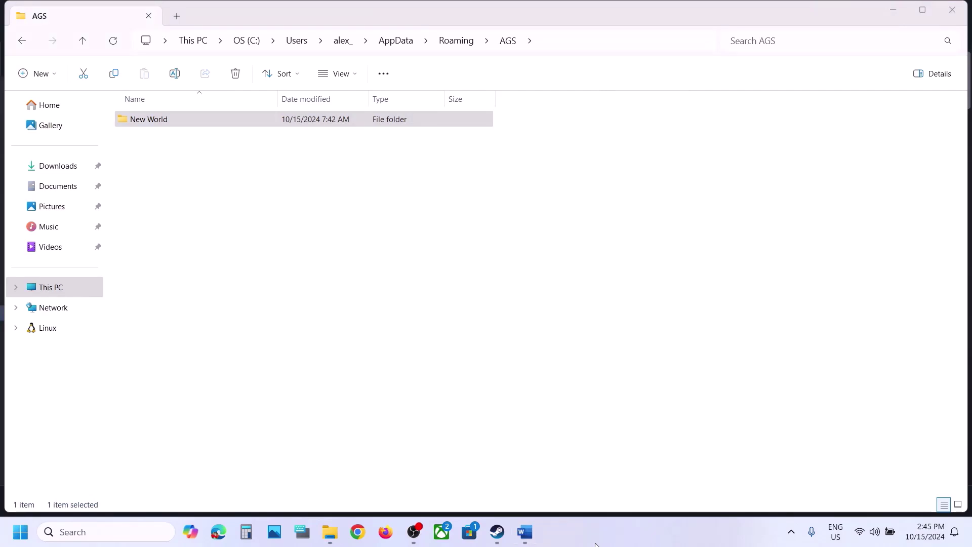
left_click(156, 121)
right_click(156, 121)
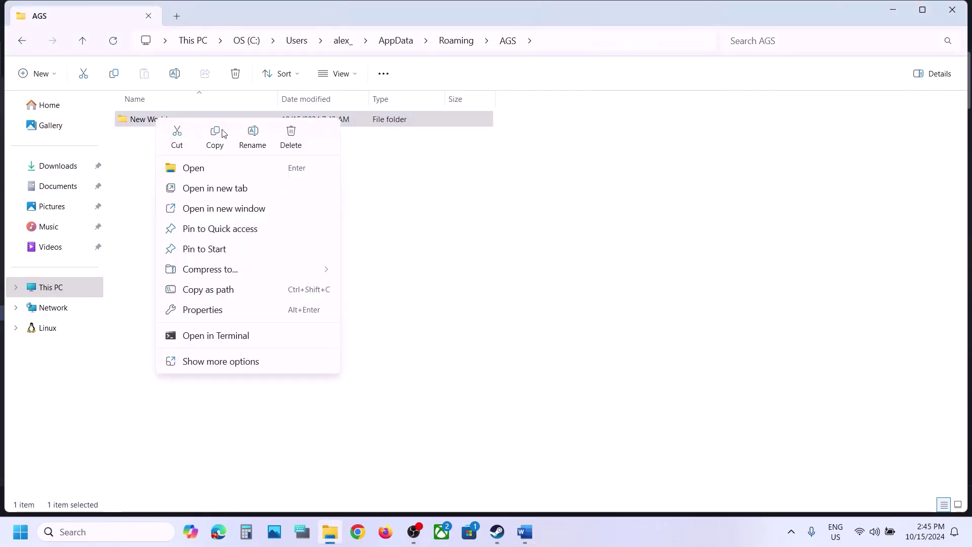
left_click(253, 137)
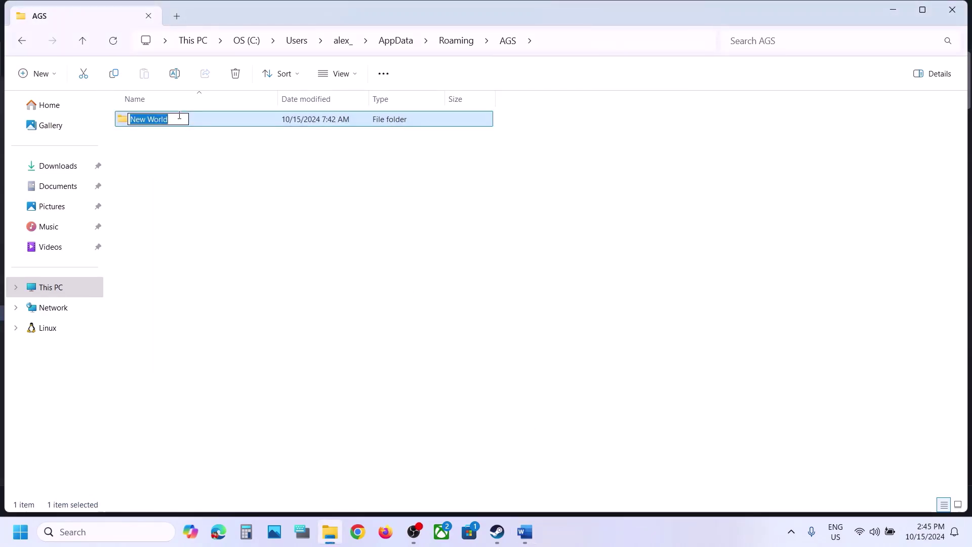
left_click(177, 120)
type(".old")
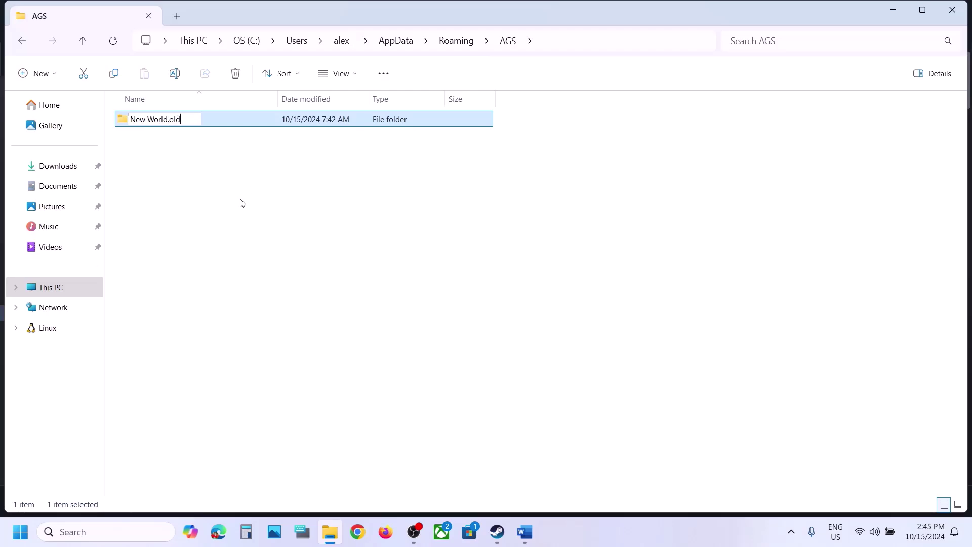
left_click(242, 203)
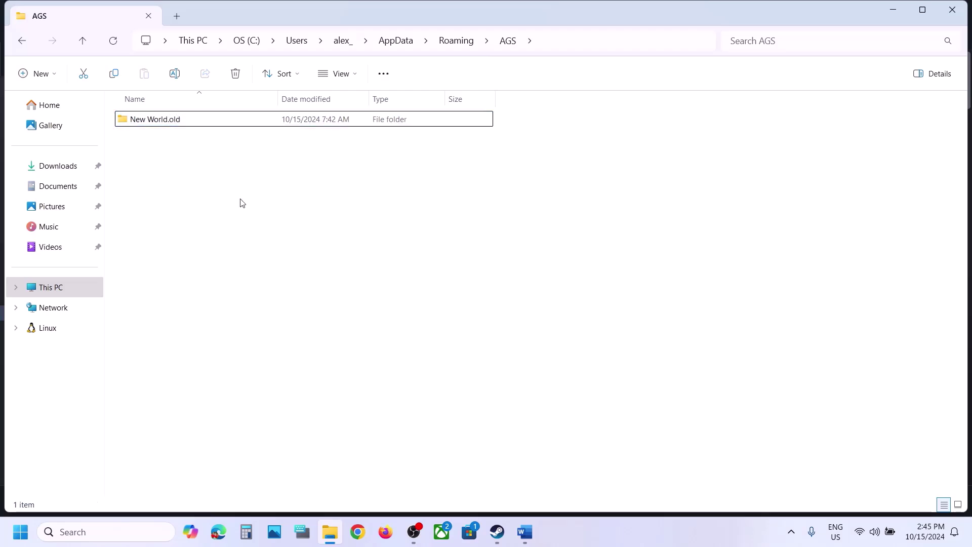
- Check the Local\AGS path of Step 4 in Word, and open the AppData\Local\AGS folder in File Explorer
left_click(525, 533)
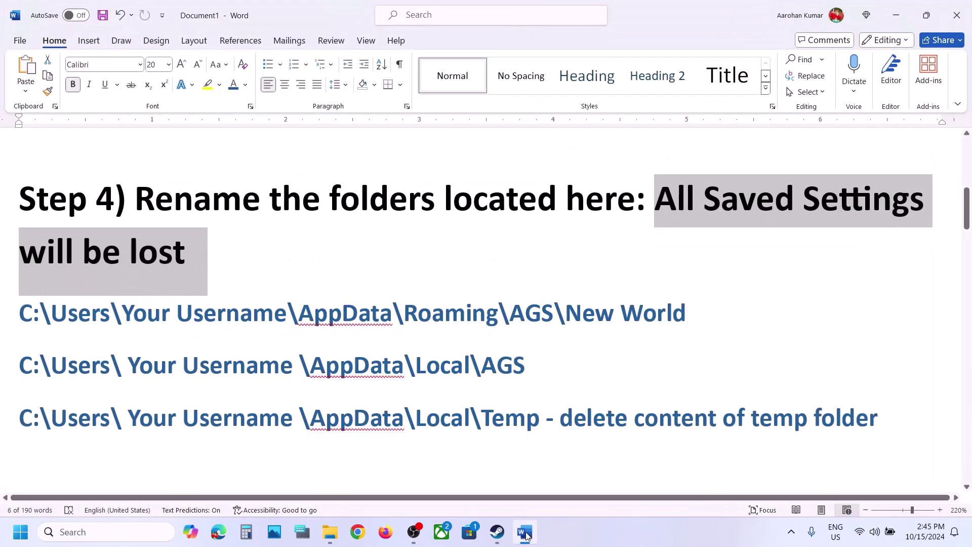
left_click_drag(134, 368, 539, 373)
left_click(900, 22)
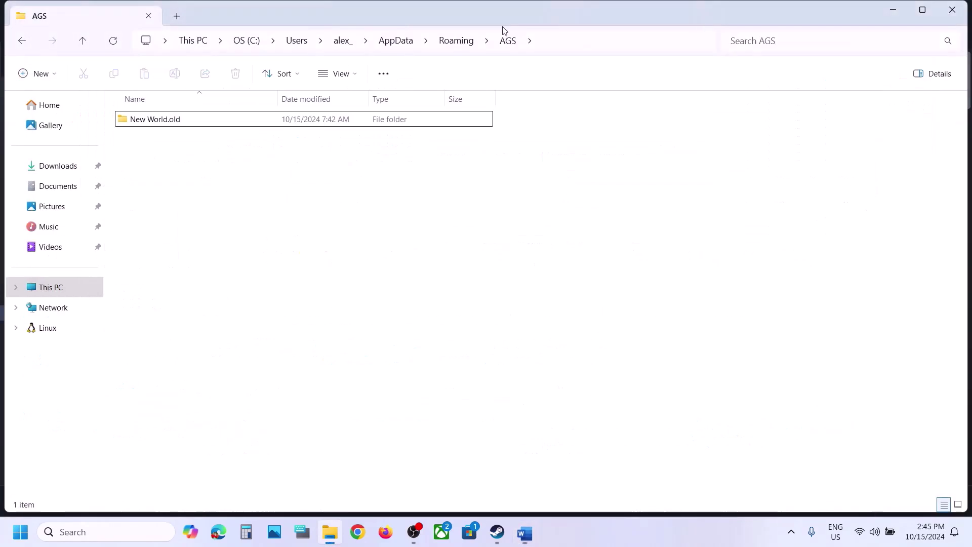
left_click(83, 42)
left_click(83, 41)
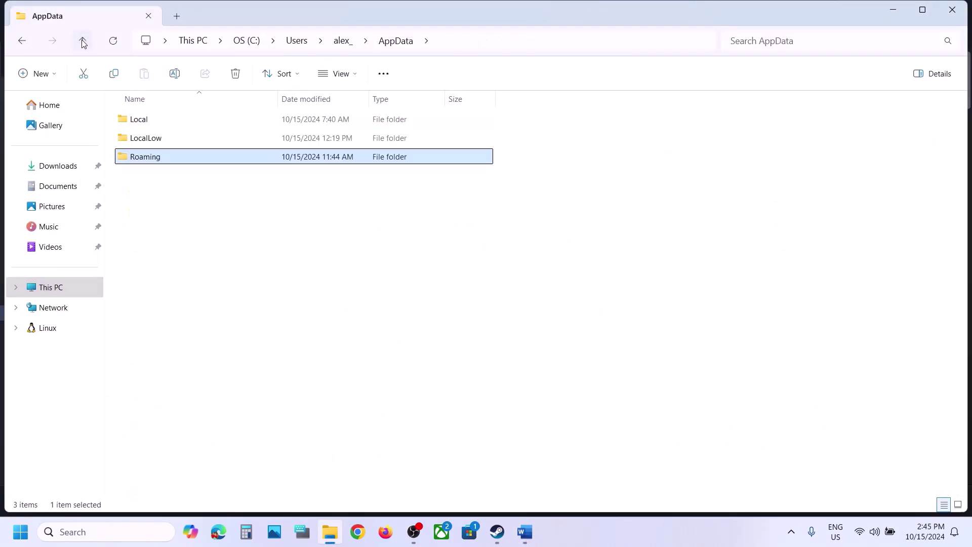
left_click(143, 118)
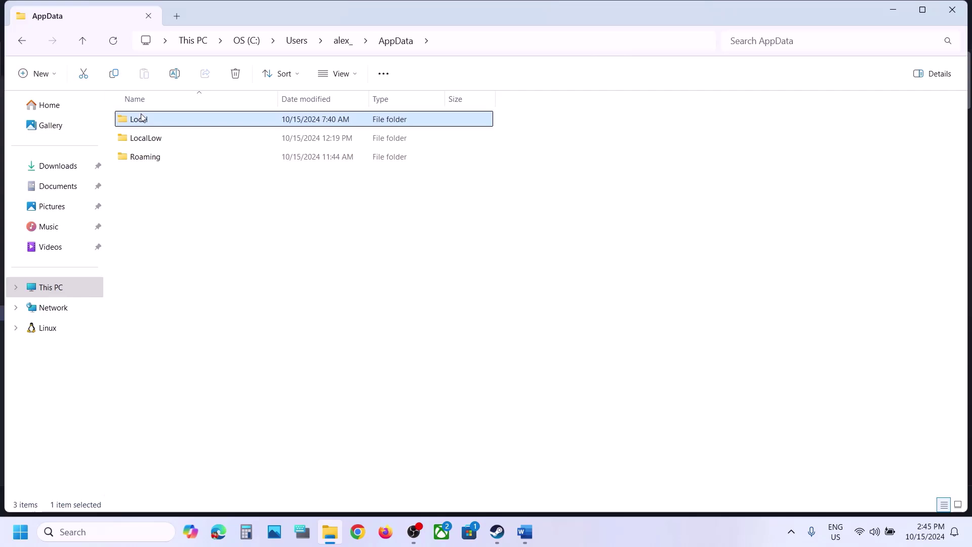
double_click(180, 119)
left_click(144, 176)
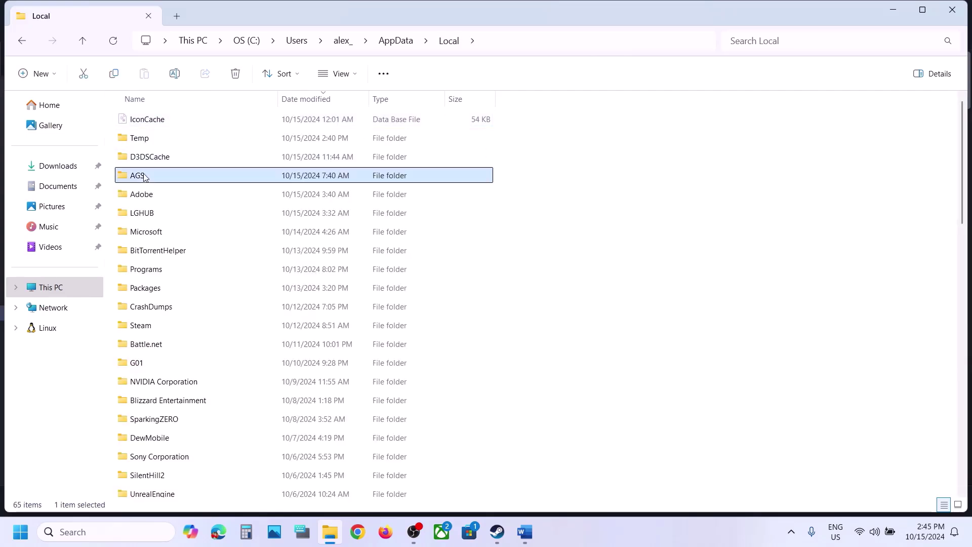
double_click(144, 176)
- Rename the New World folder in AppData\Local\AGS to New World.old
left_click(152, 124)
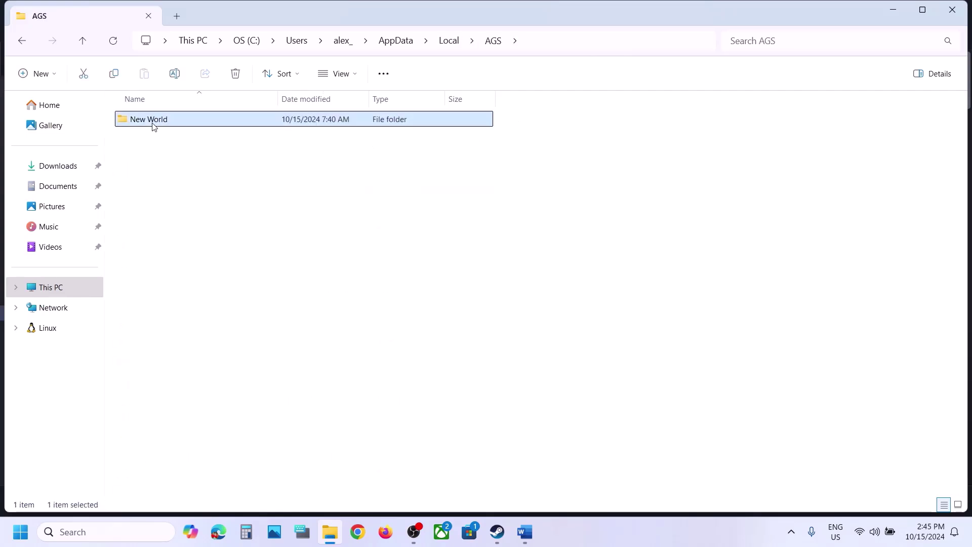
right_click(153, 124)
left_click(249, 142)
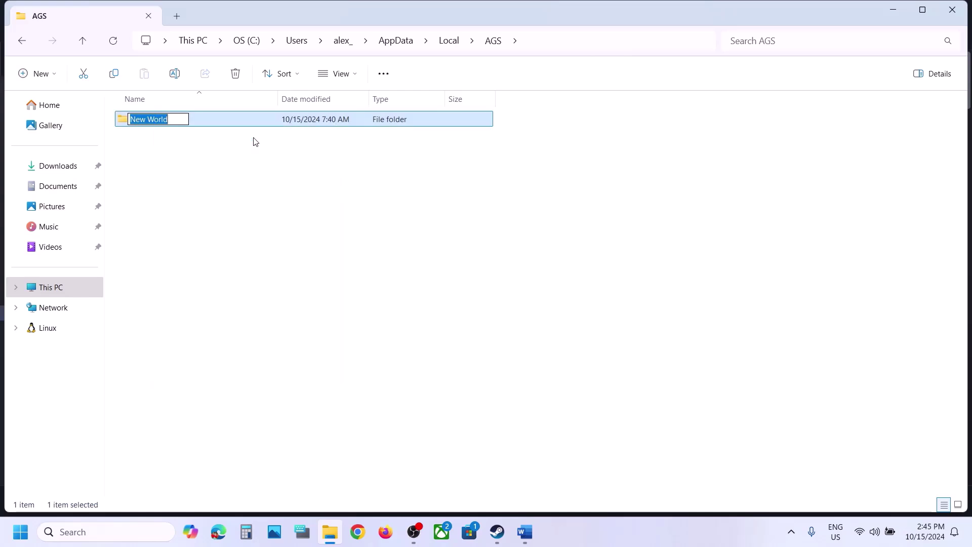
key("End")
type(".old")
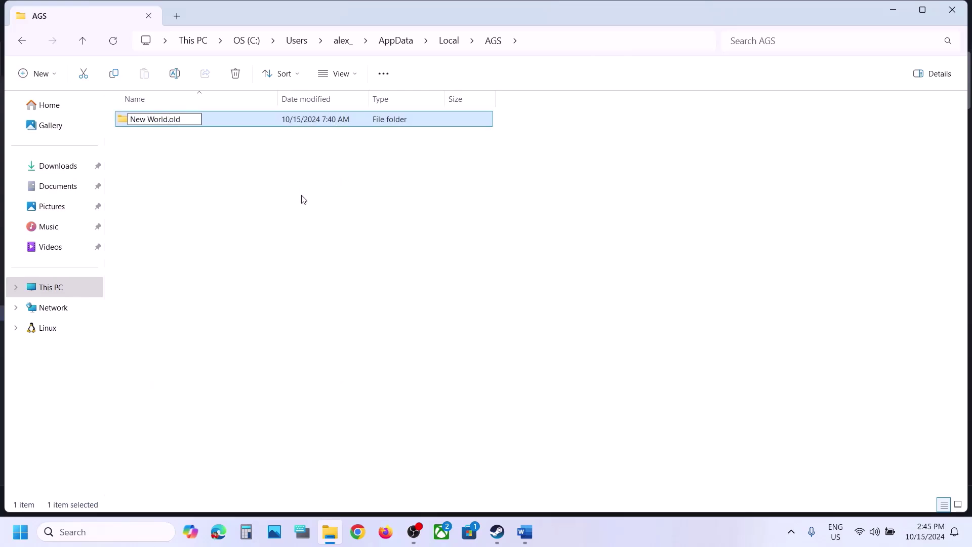
key("Return")
left_click(299, 247)
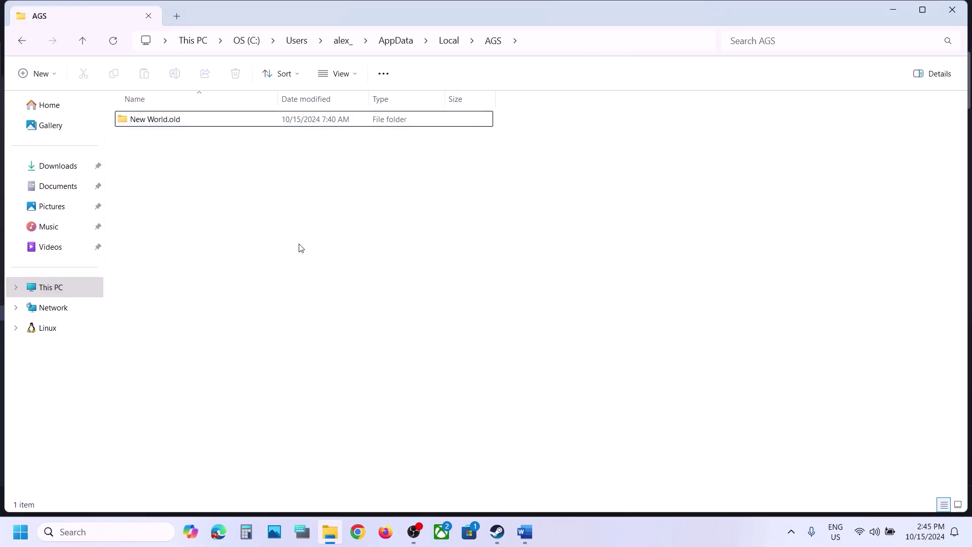
- Review the last Step 4 line in Word, highlighting the Local\Temp path and the instruction to delete the temp folder's content
left_click(535, 533)
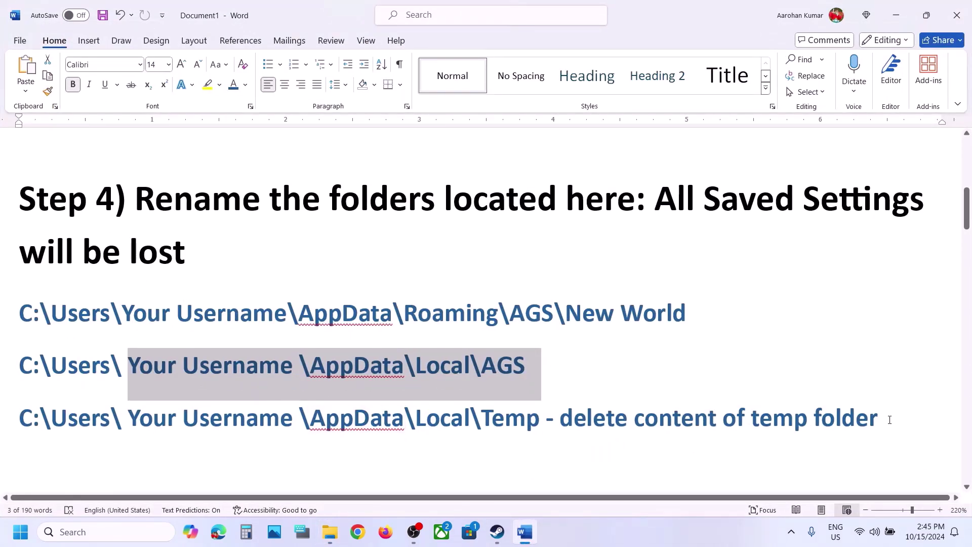
left_click_drag(890, 420, 559, 420)
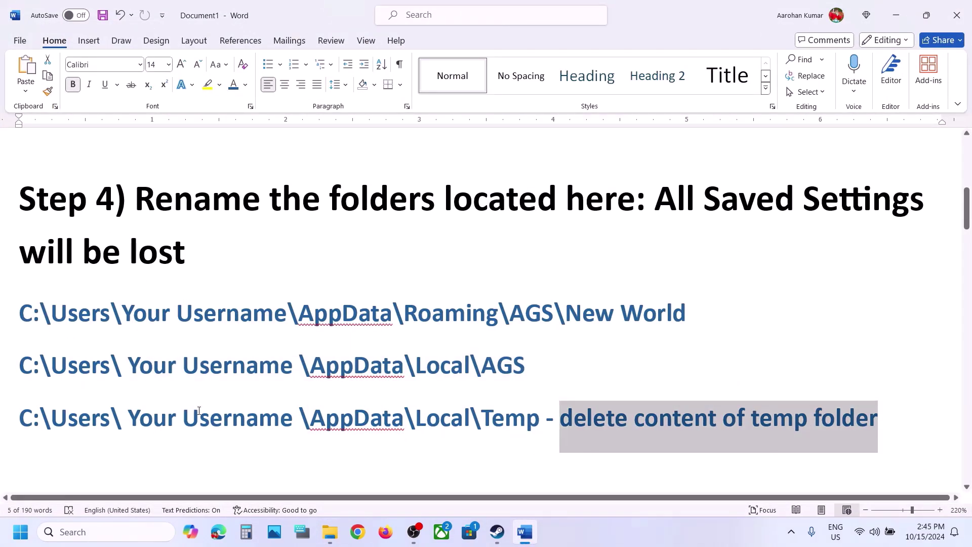
left_click_drag(198, 411, 544, 419)
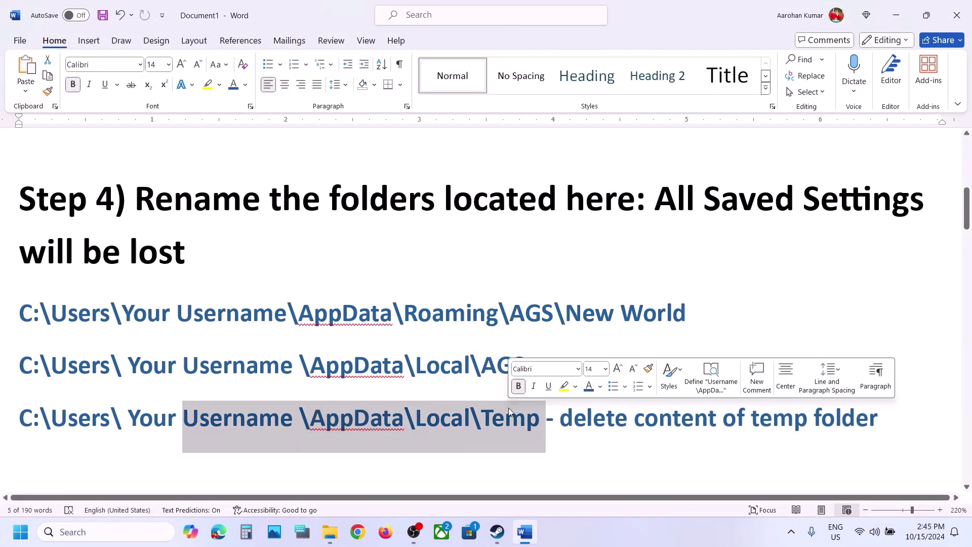
- Return to AppData\Local in File Explorer and select the Temp folder
left_click(336, 535)
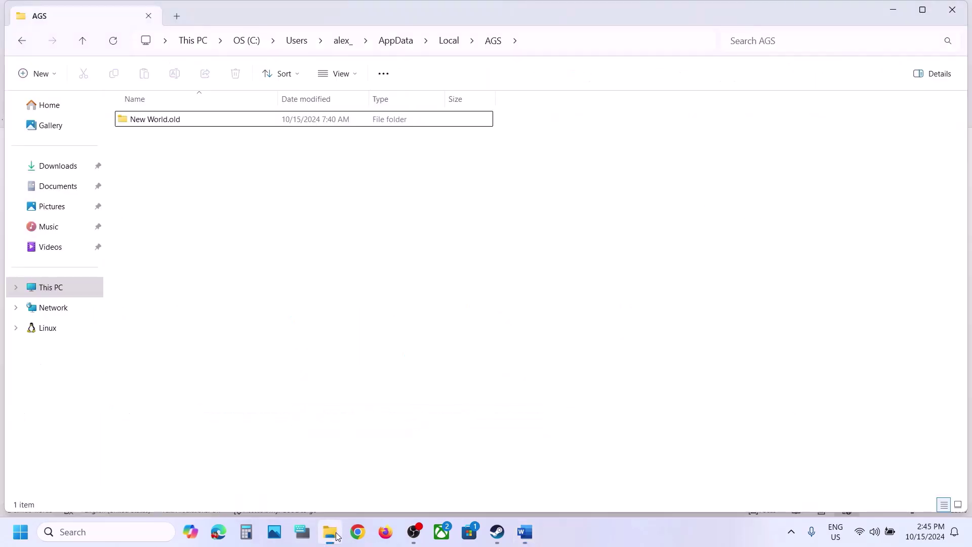
left_click(86, 42)
left_click(86, 42)
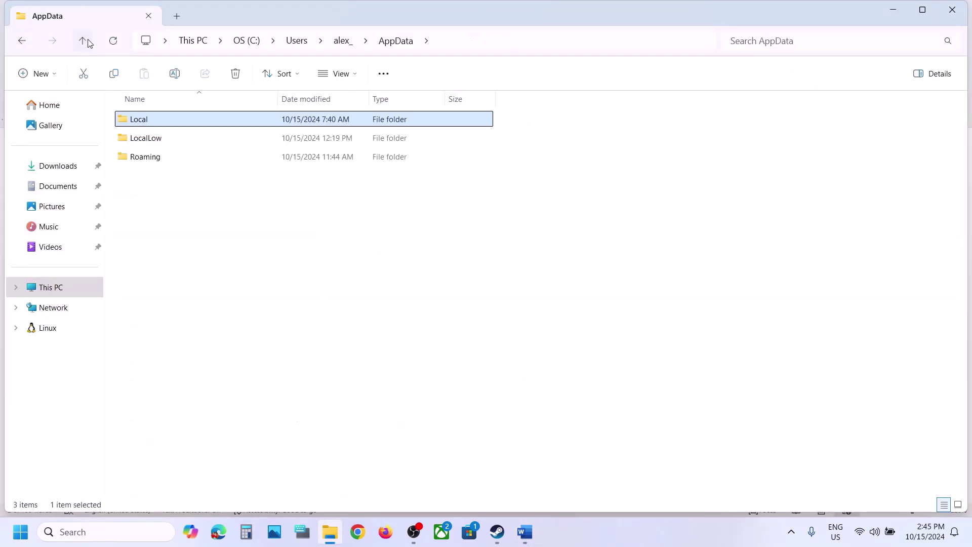
double_click(166, 123)
left_click(160, 310)
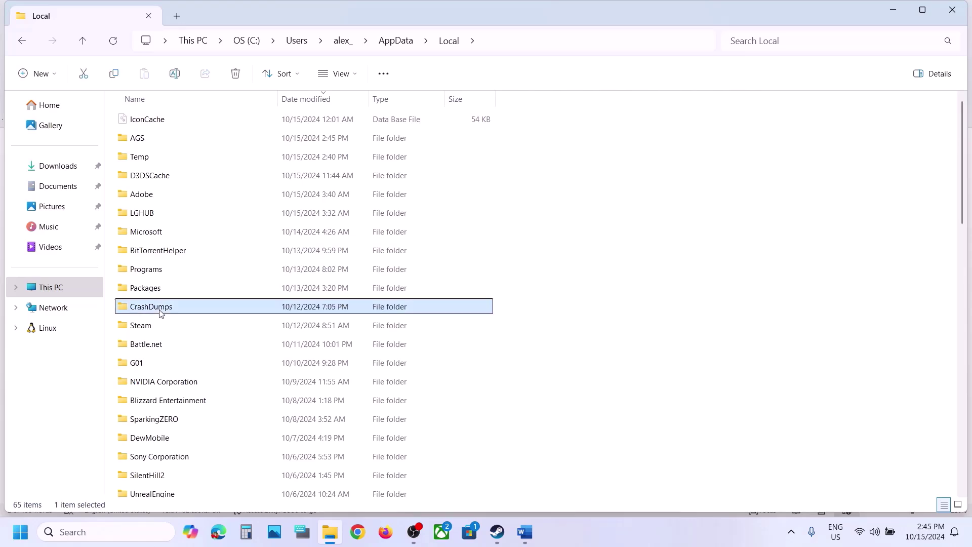
key("t")
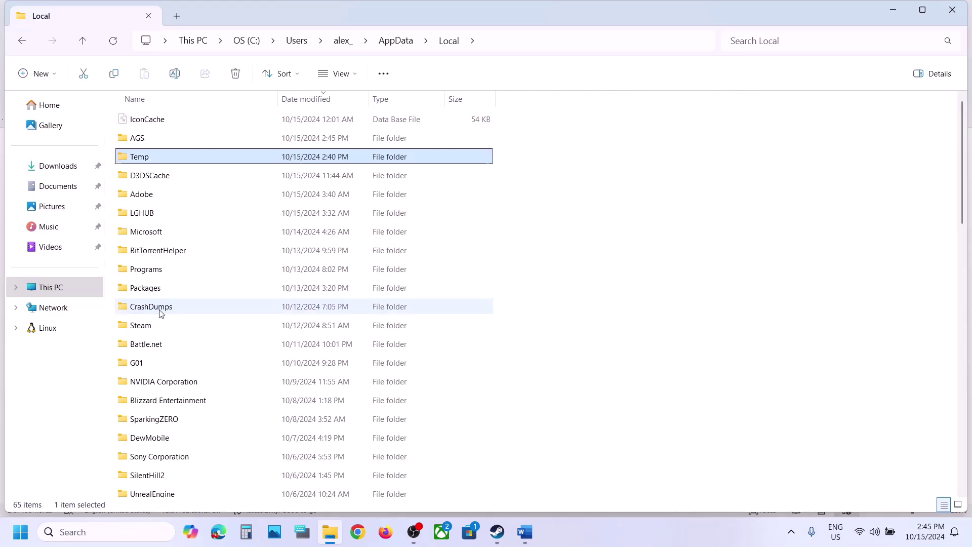
- Try to delete the whole Temp folder in AppData\Local
right_click(140, 164)
left_click(274, 157)
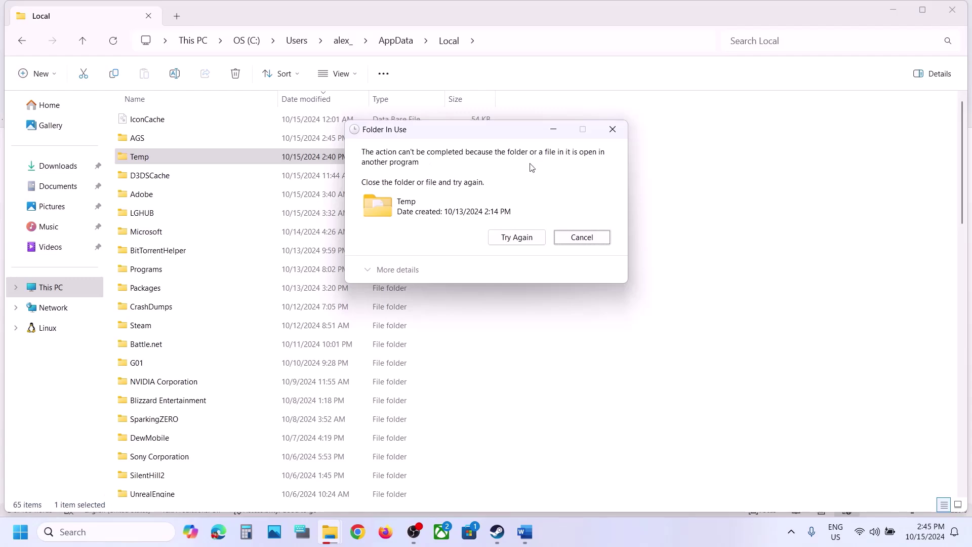
left_click(571, 245)
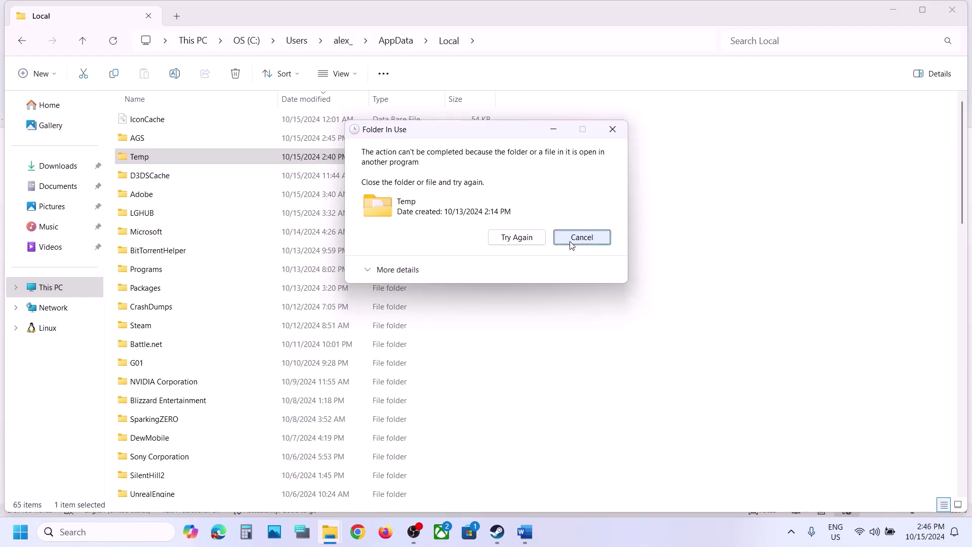
- Permanently delete all content of the Temp folder, skipping every file in use, and close the File Explorer window
double_click(207, 157)
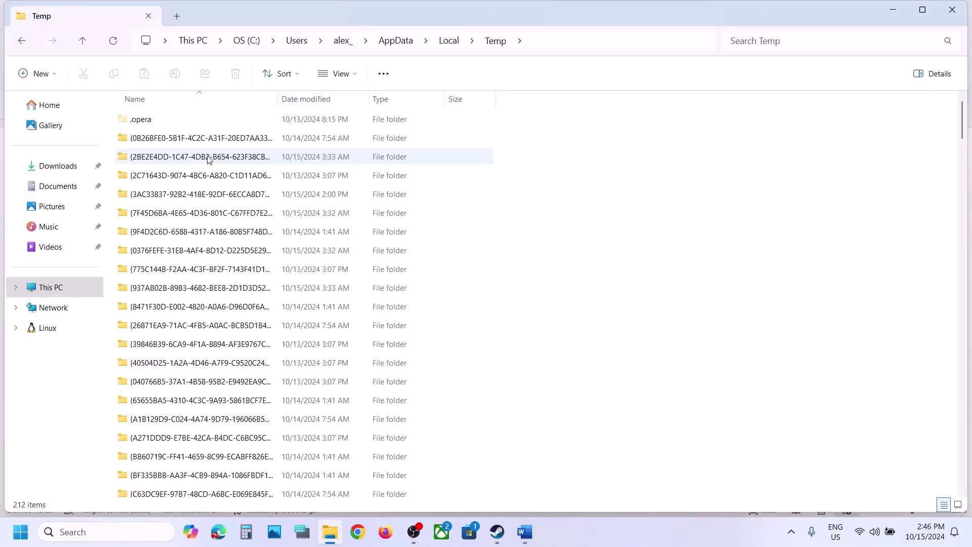
key("ctrl+a")
key("shift+Delete")
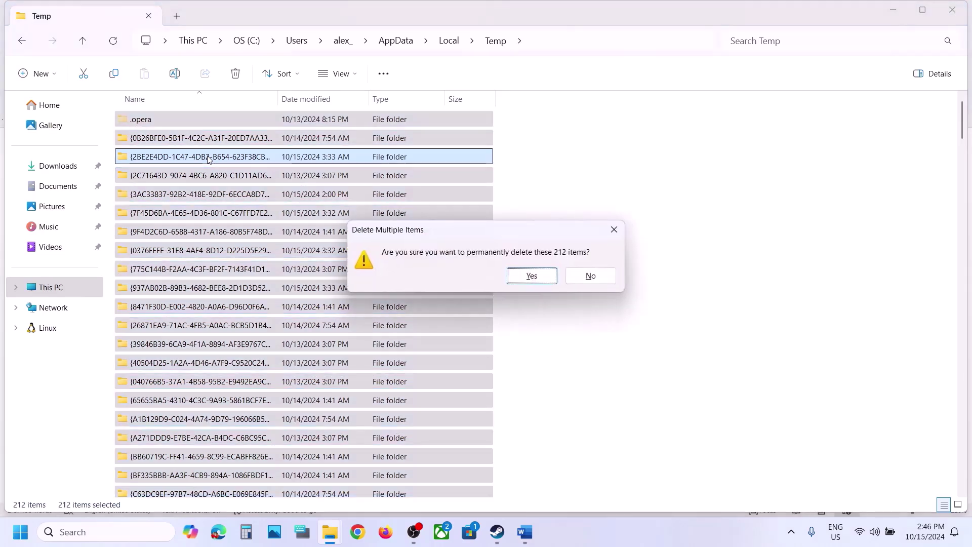
key("Return")
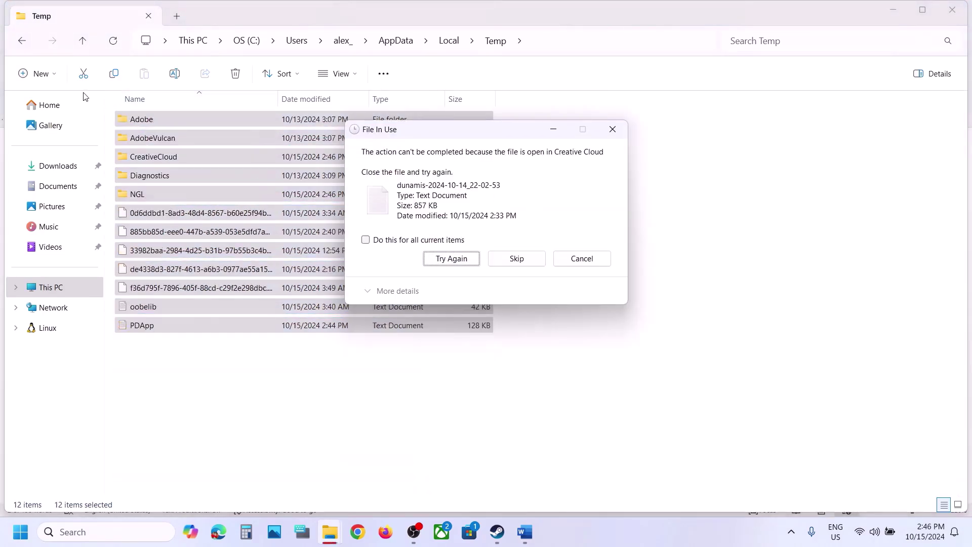
left_click(378, 241)
left_click(511, 259)
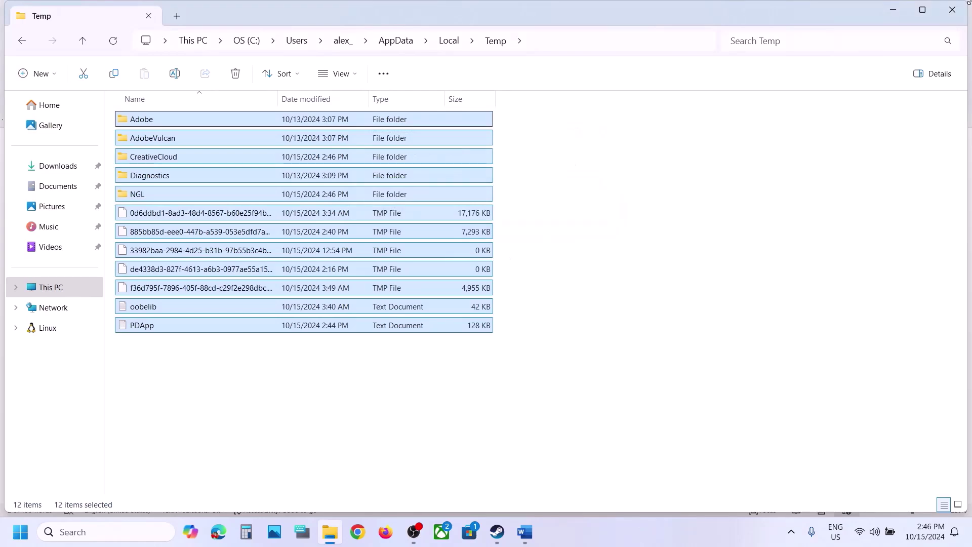
left_click(951, 10)
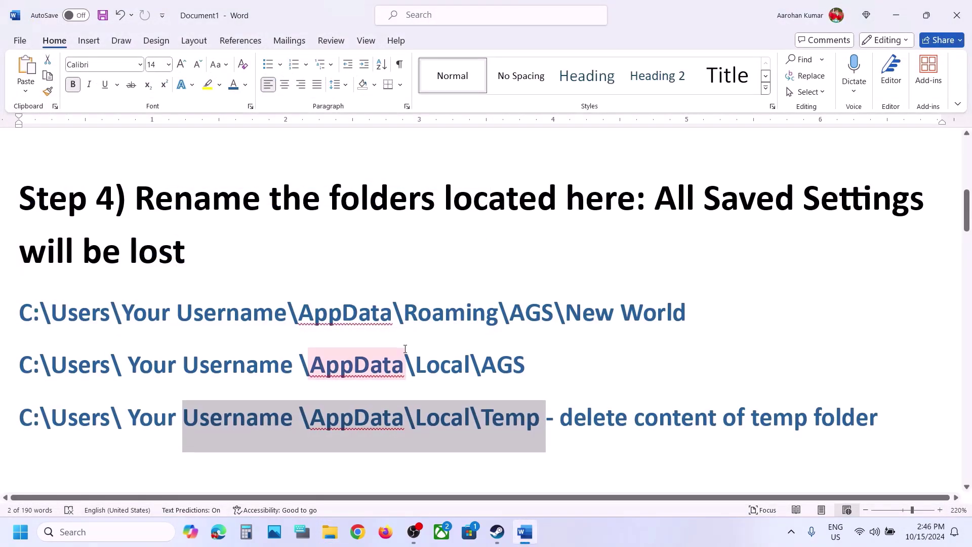
- Review the Step 5 instruction to uncheck administrator in Word, and browse New World: Aeternum's local files from the Steam library
scroll(405, 349, "down", 5)
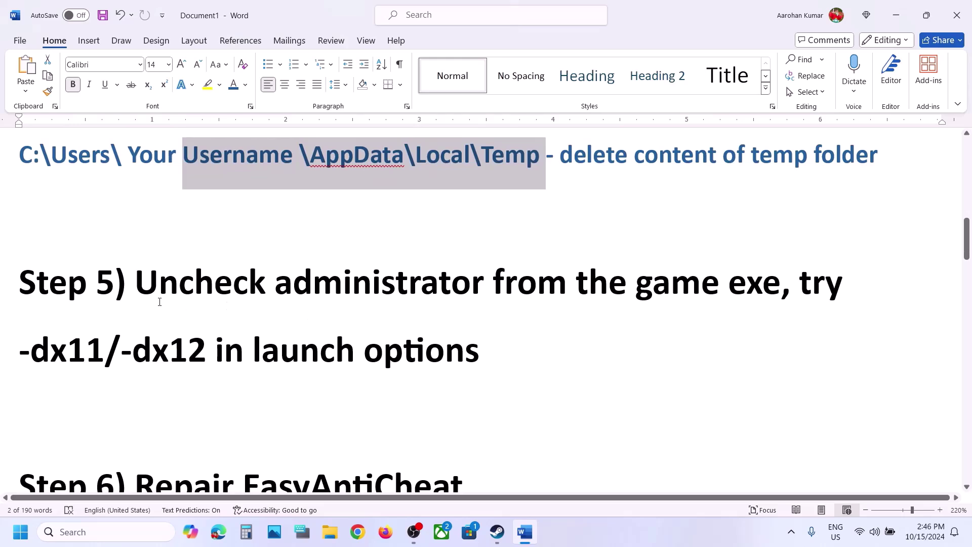
left_click_drag(144, 294, 784, 294)
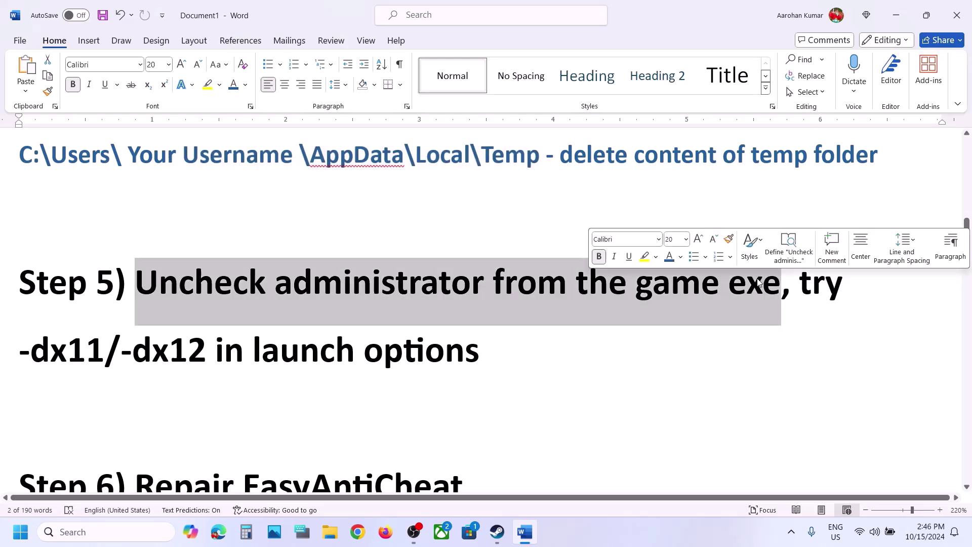
left_click(498, 531)
left_click(469, 494)
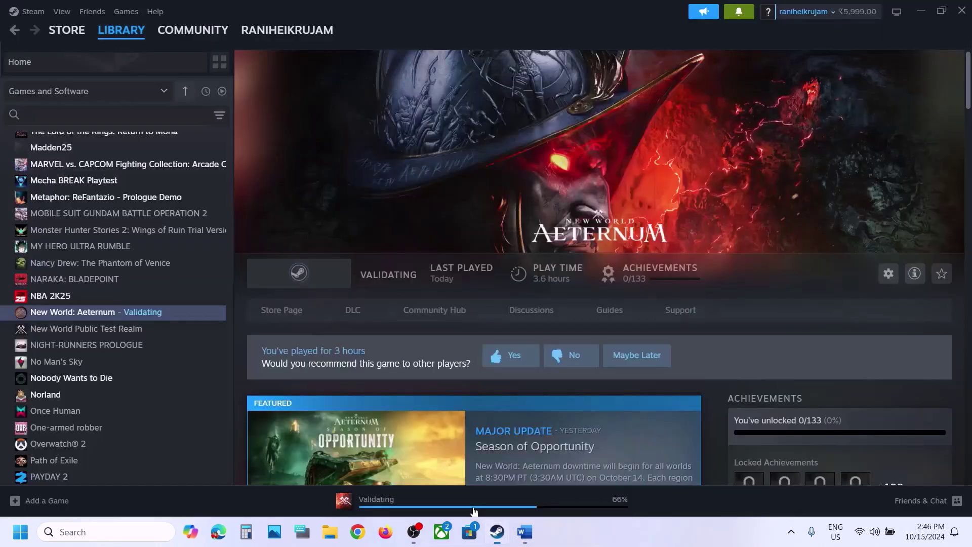
right_click(132, 314)
mouse_move(183, 370)
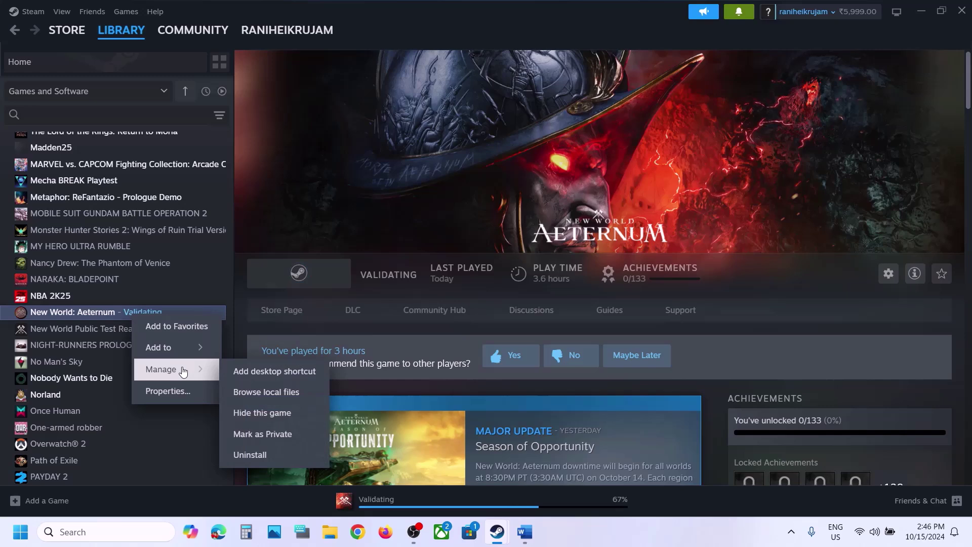
left_click(280, 390)
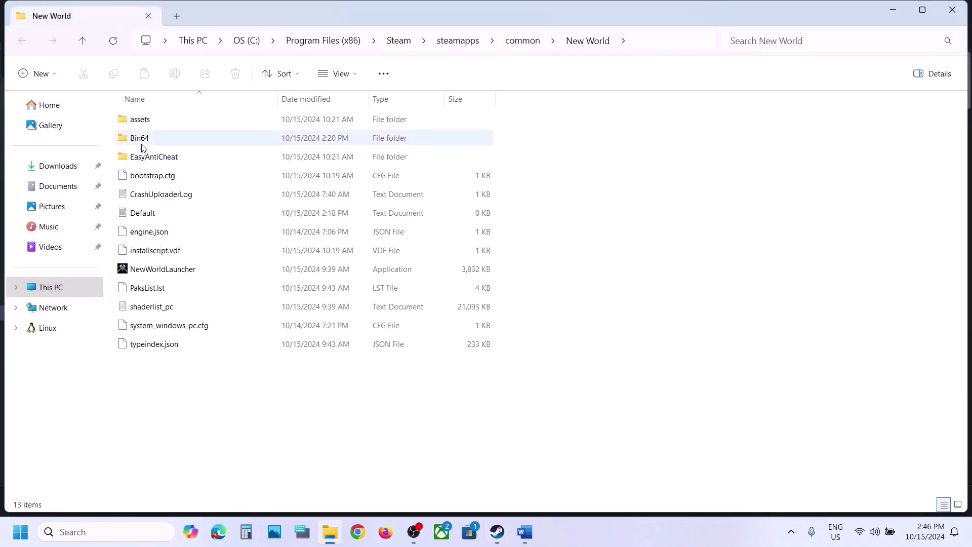
- Open the Bin64 folder of the game installation and show the properties of the NewWorld application
left_click(142, 146)
double_click(142, 146)
right_click(142, 290)
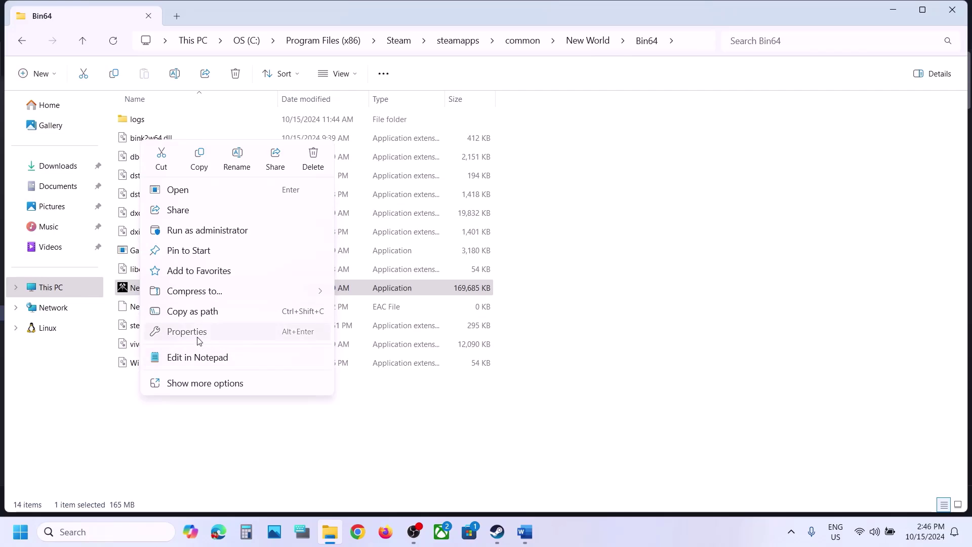
left_click(197, 335)
left_click_drag(265, 172, 416, 120)
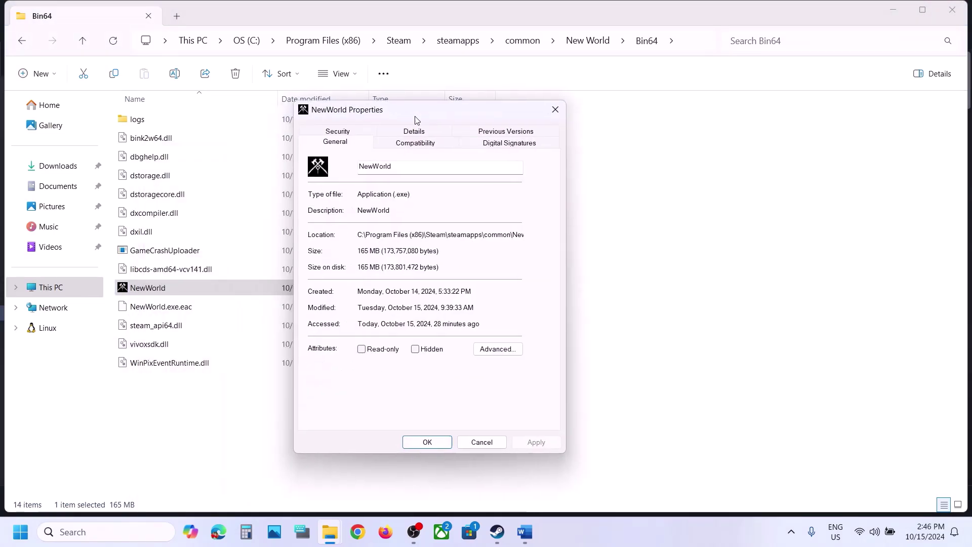
- Turn off running the NewWorld application as an administrator in its compatibility settings, apply, and close the properties
left_click(410, 144)
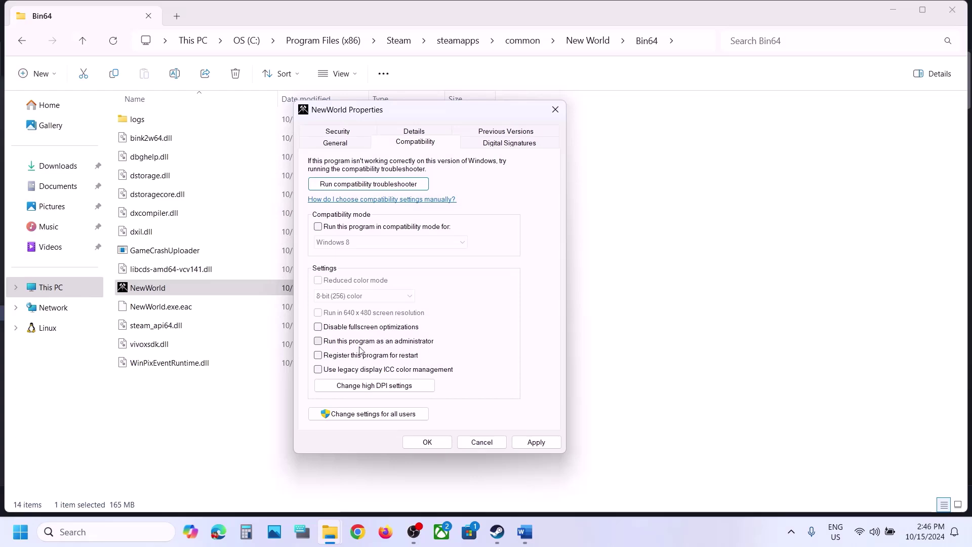
left_click(536, 442)
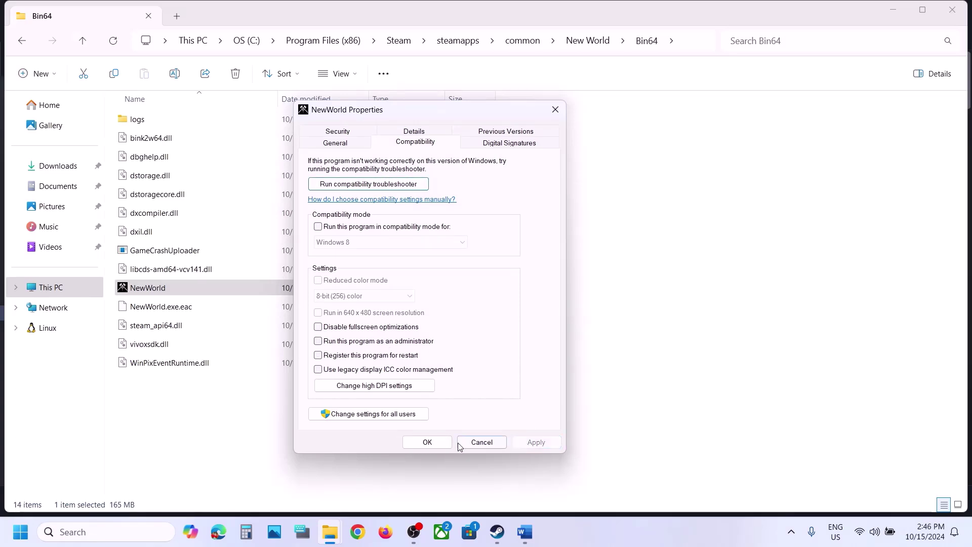
left_click(428, 441)
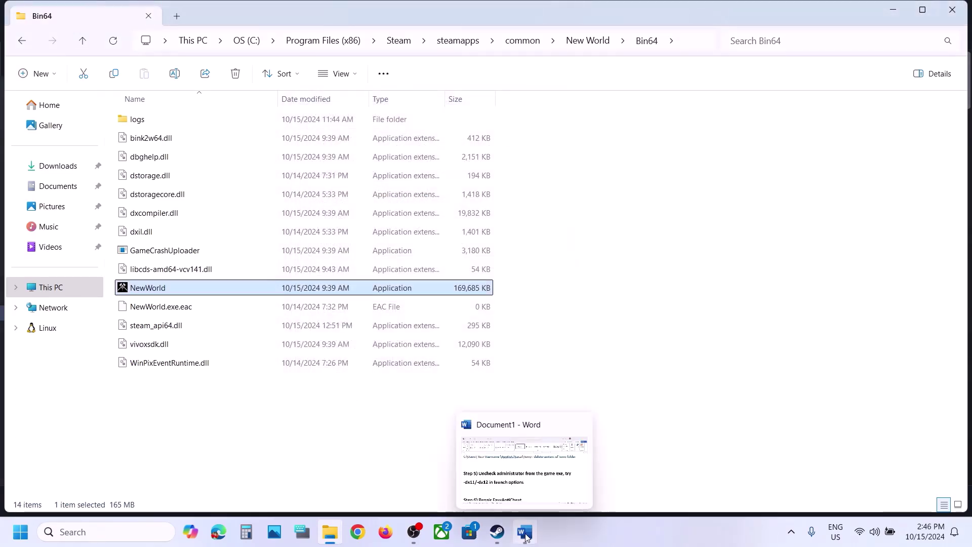
- Review the Step 5 instruction about -dx11/-dx12 launch options in the Word document and switch to Steam
left_click(525, 532)
scroll(371, 363, "down", 3)
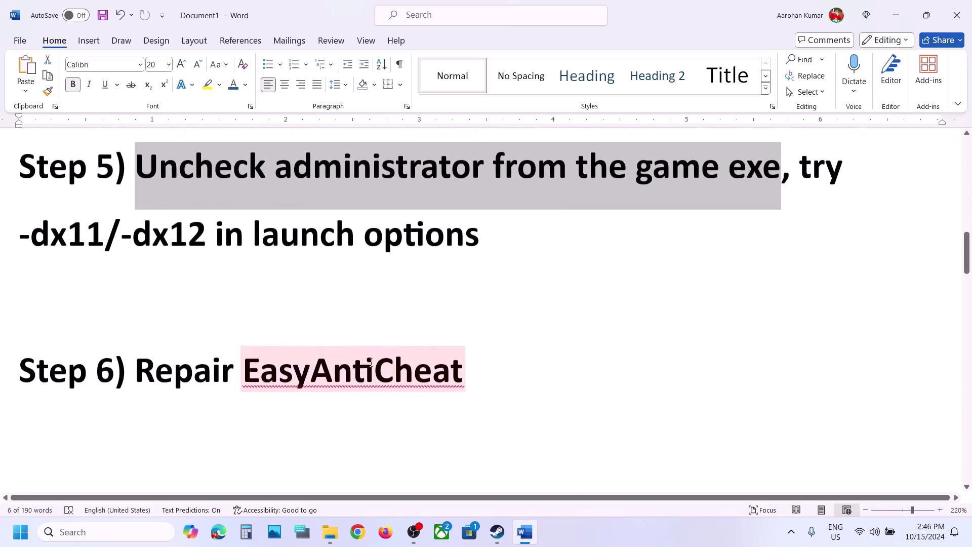
scroll(371, 363, "up", 3)
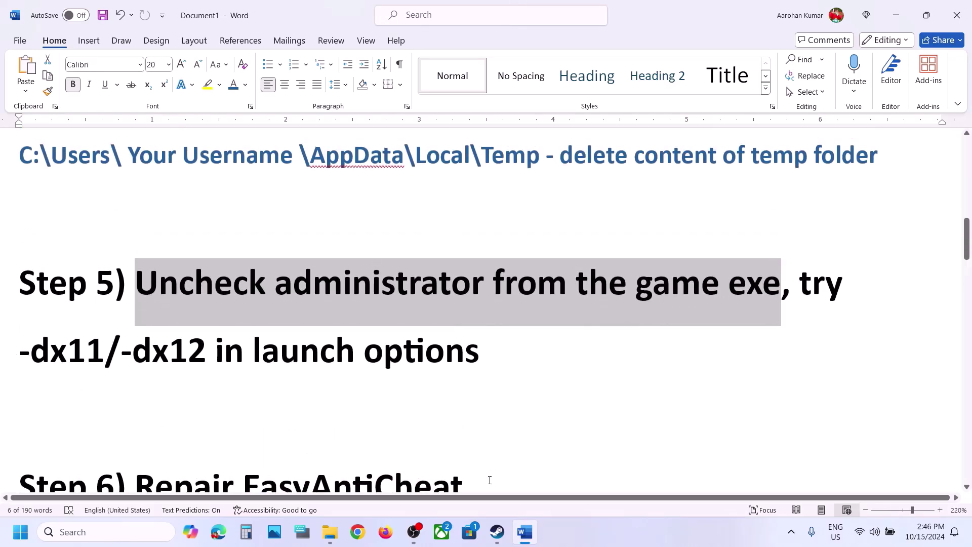
mouse_move(497, 532)
left_click(450, 485)
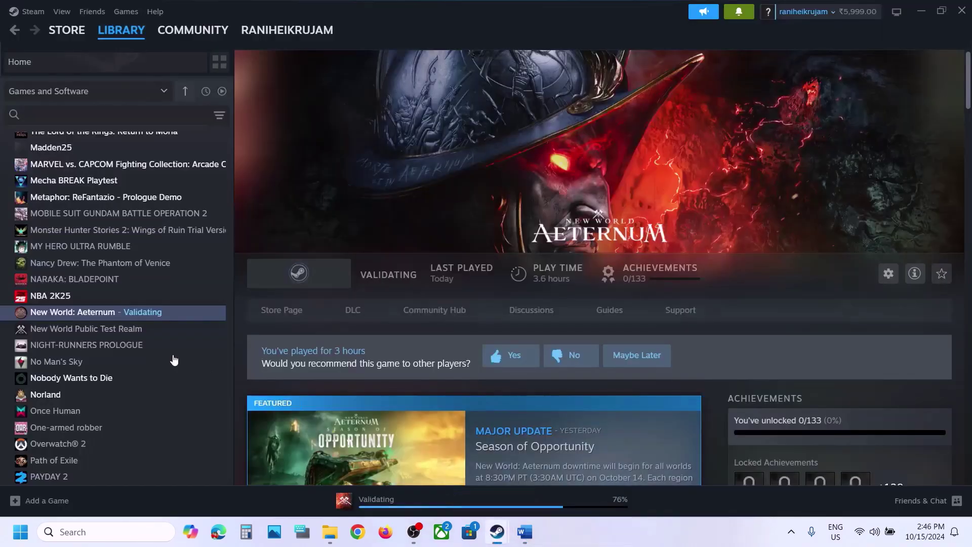
- Enter -dx11 as the launch option in New World: Aeternum's general properties and close the properties window
right_click(104, 312)
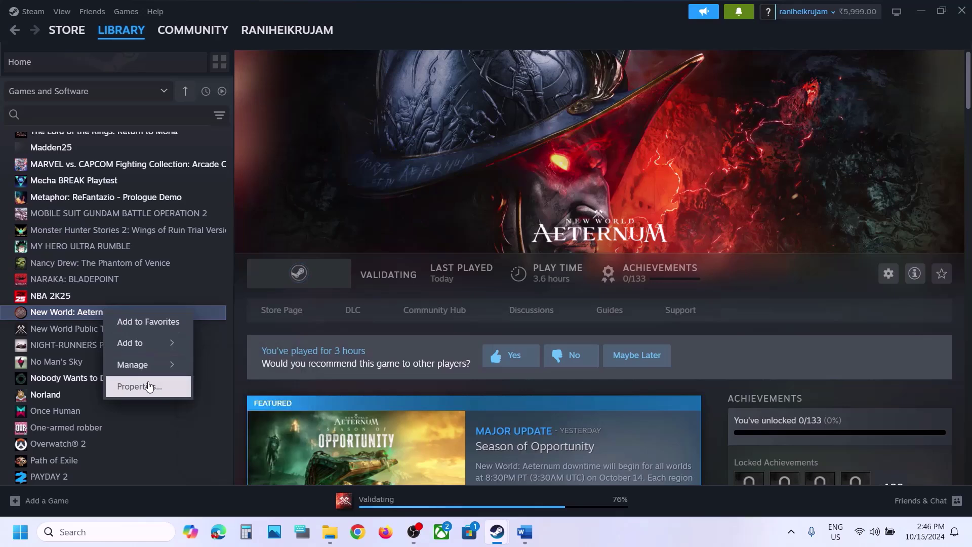
left_click(167, 385)
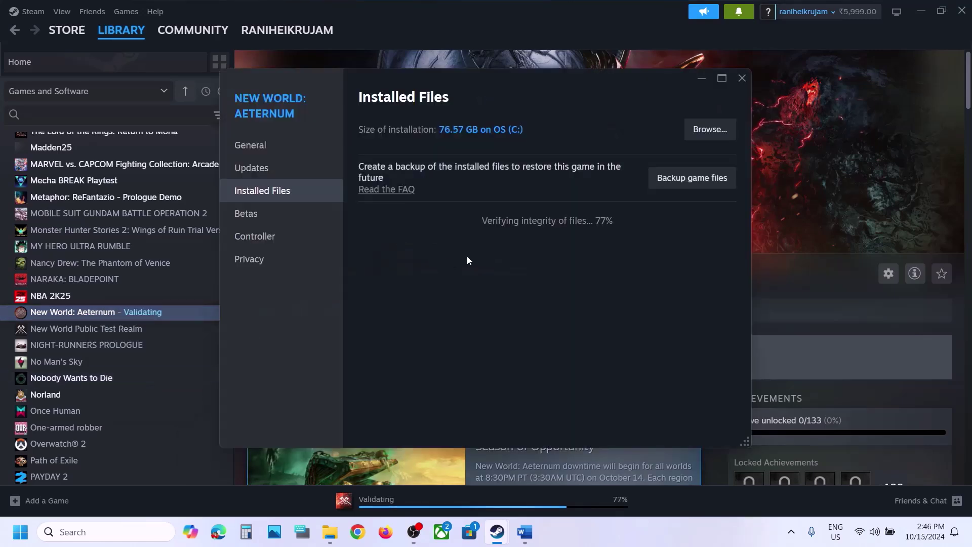
left_click(268, 150)
left_click_drag(455, 312, 275, 318)
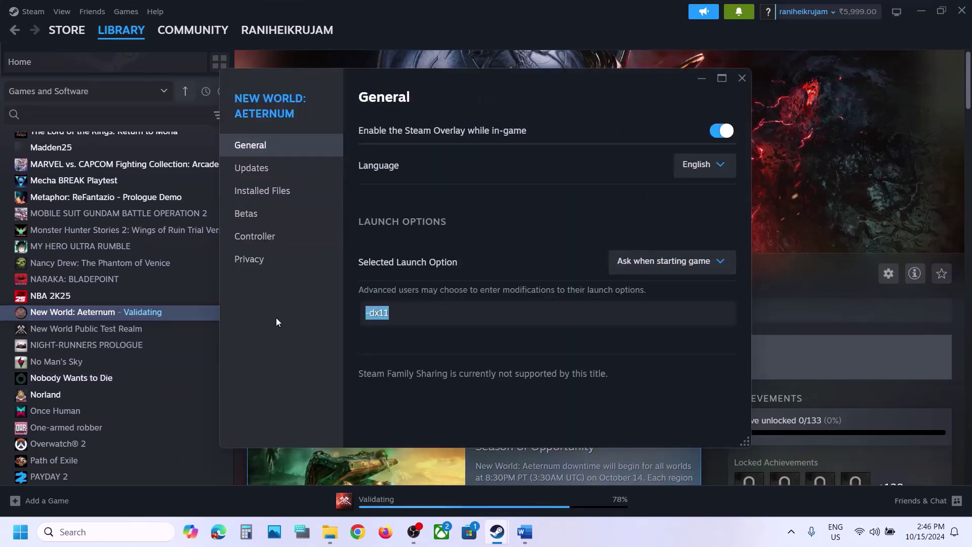
type("-dx11")
left_click(746, 77)
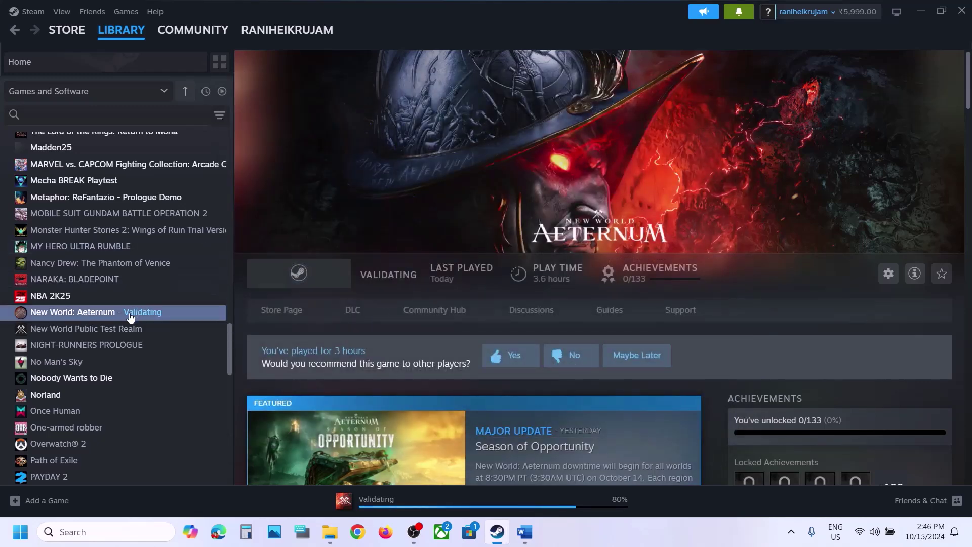
- Reopen New World: Aeternum's properties and replace the launch option with -dx12
right_click(130, 316)
left_click(174, 389)
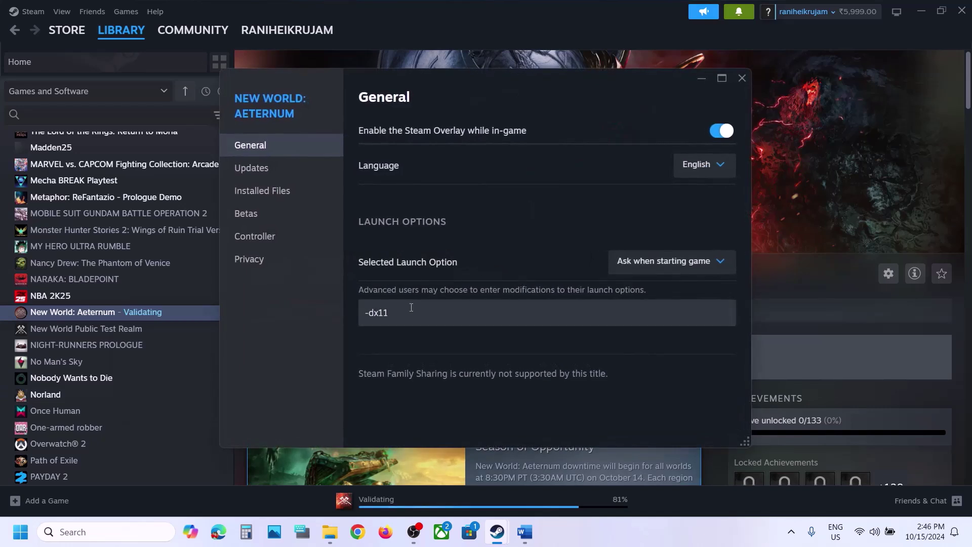
left_click(411, 307)
key("ctrl+a")
type("-dx1")
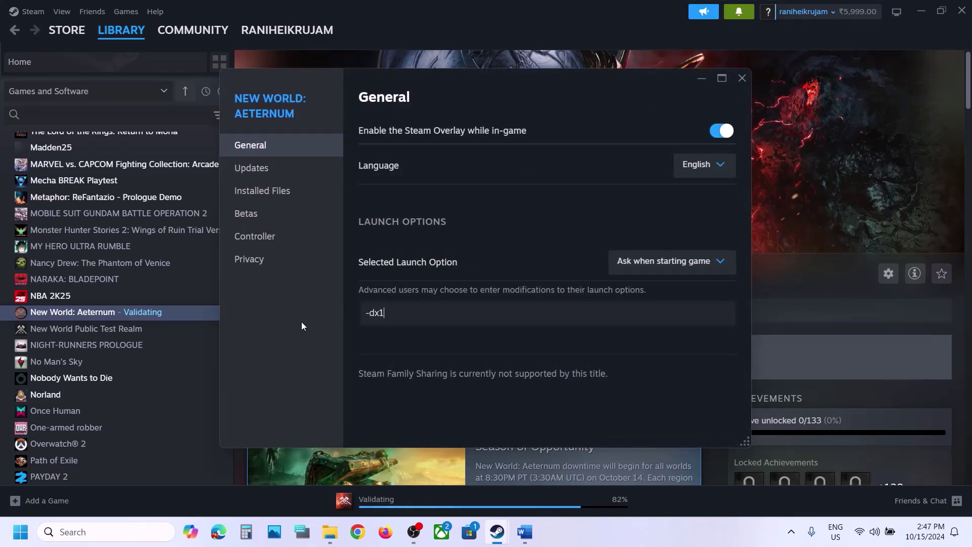
type("2")
left_click(545, 360)
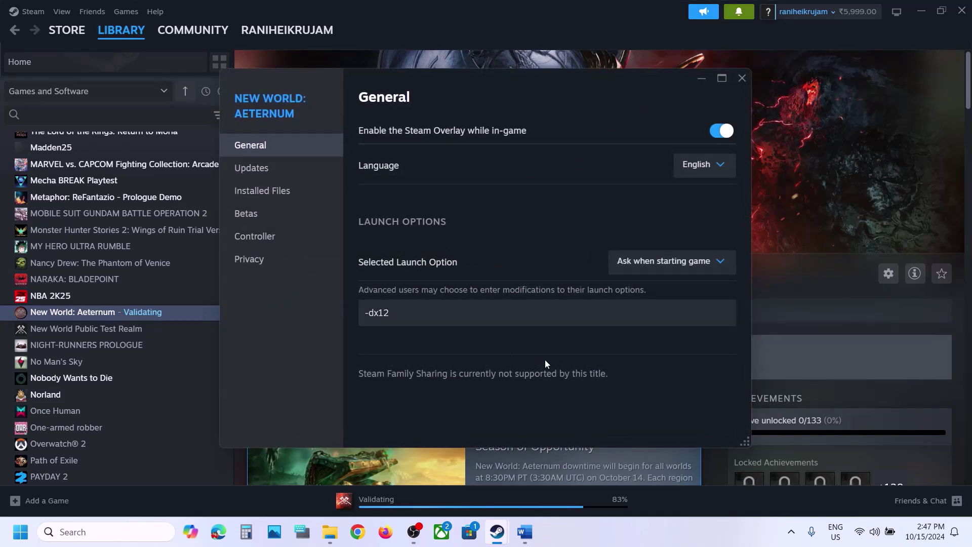
- Clear the game's launch options so the field is empty and close the properties window
left_click_drag(471, 312, 269, 317)
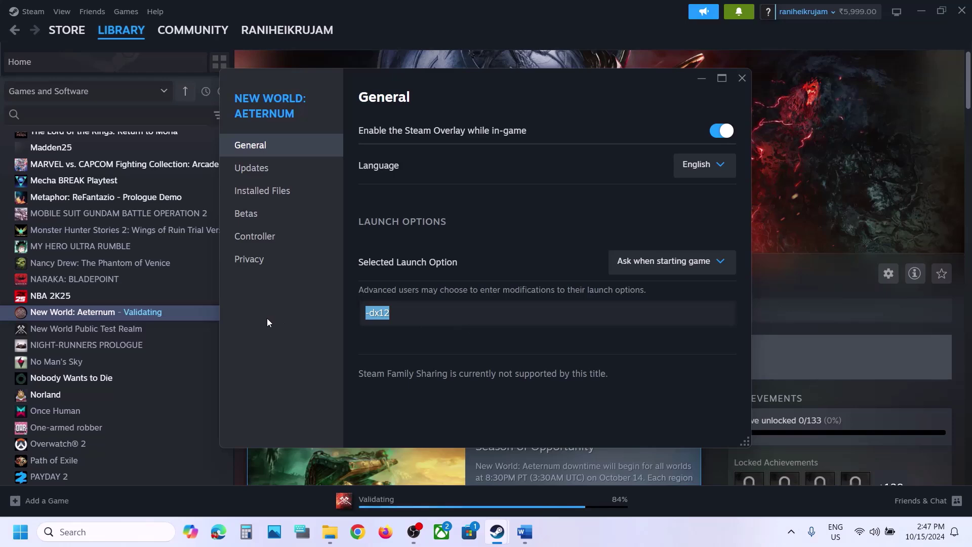
key("BackSpace")
left_click(403, 354)
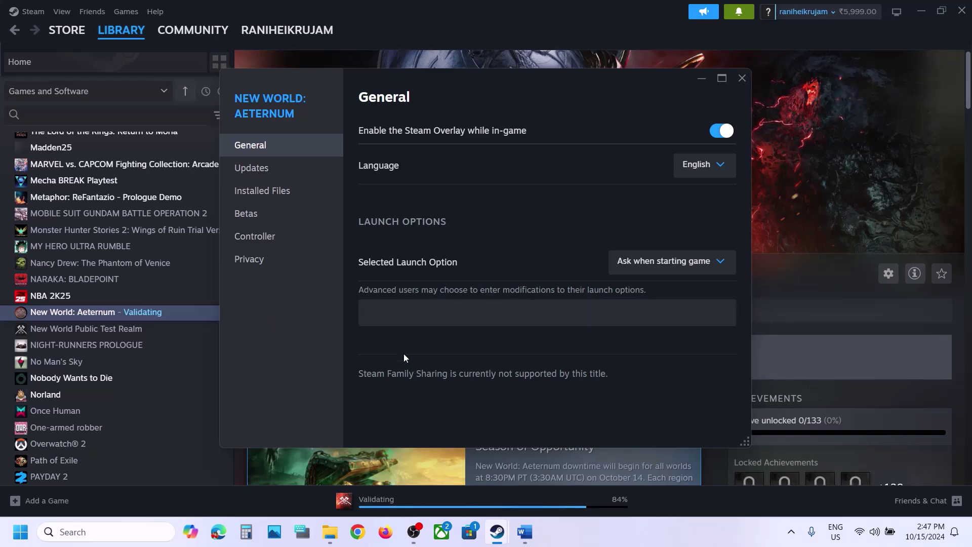
left_click(734, 82)
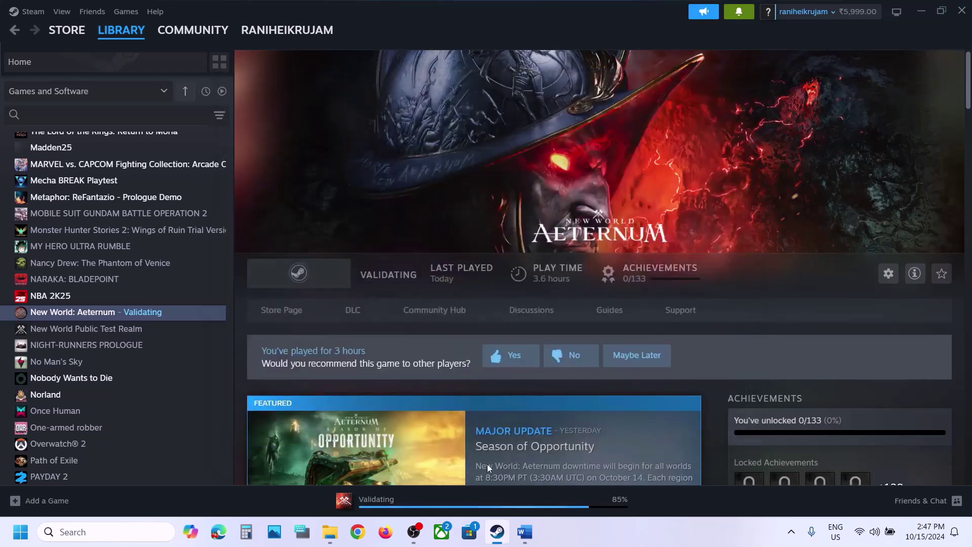
- Switch to the Word document and highlight the Step 6 instruction to repair EasyAntiCheat
left_click(525, 531)
scroll(397, 379, "down", 2)
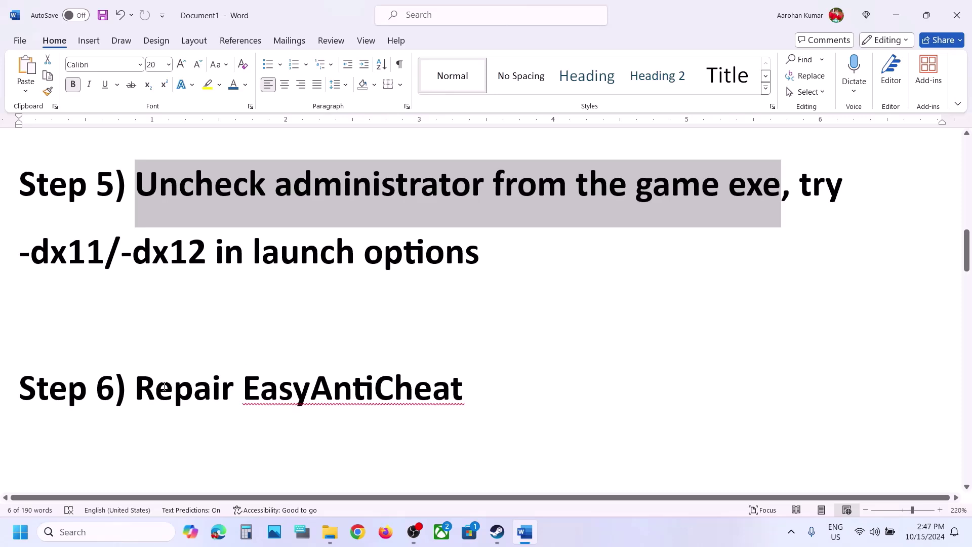
left_click_drag(164, 385, 464, 393)
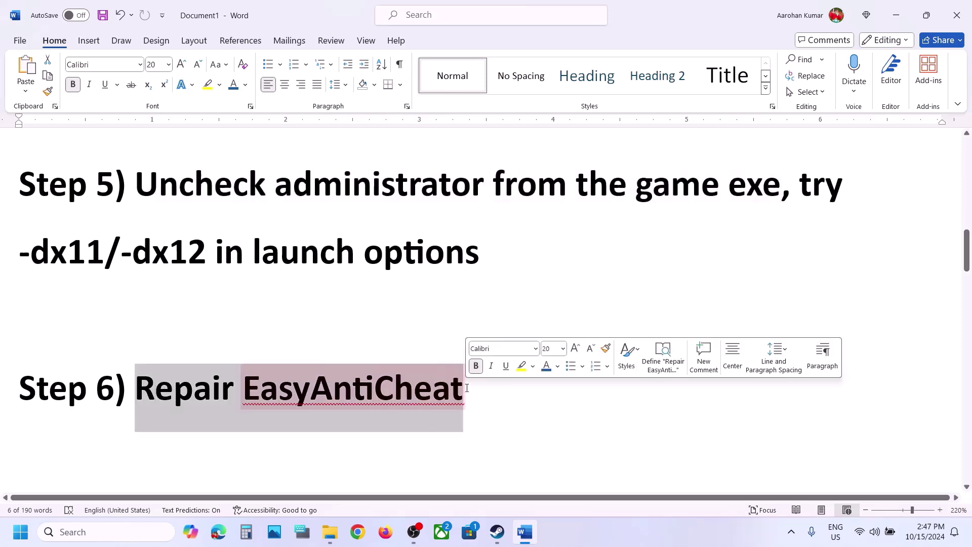
- Browse New World: Aeternum's local files from the Steam library and open the EasyAntiCheat folder
left_click(497, 532)
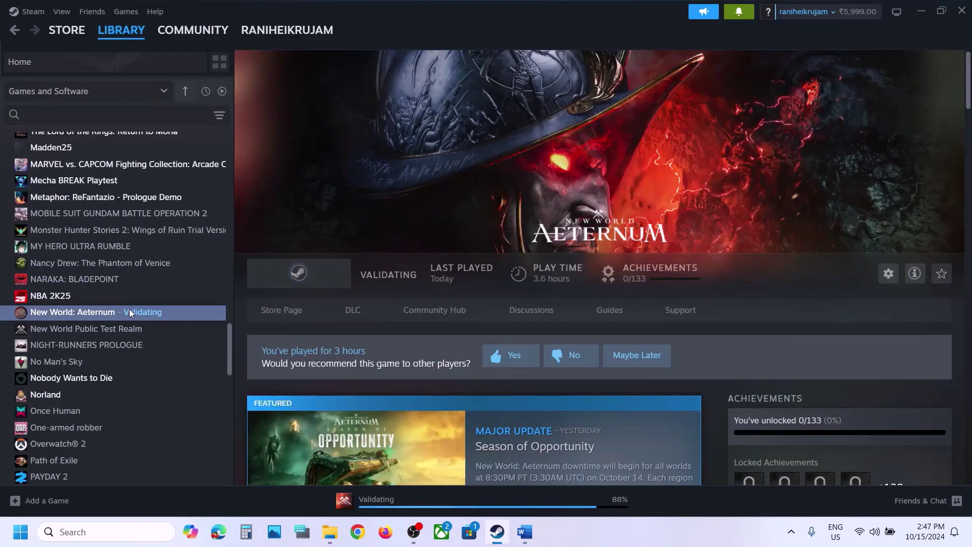
right_click(129, 310)
mouse_move(190, 364)
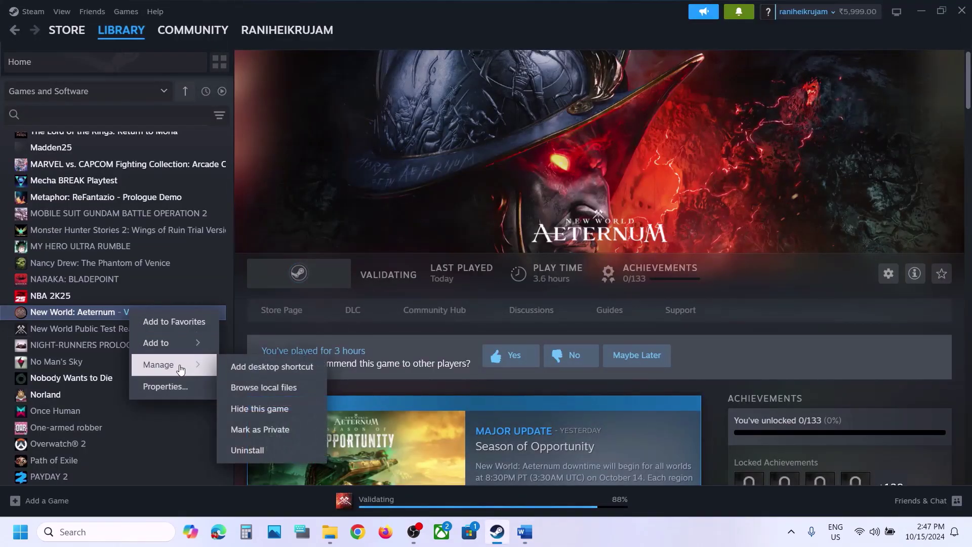
left_click(295, 393)
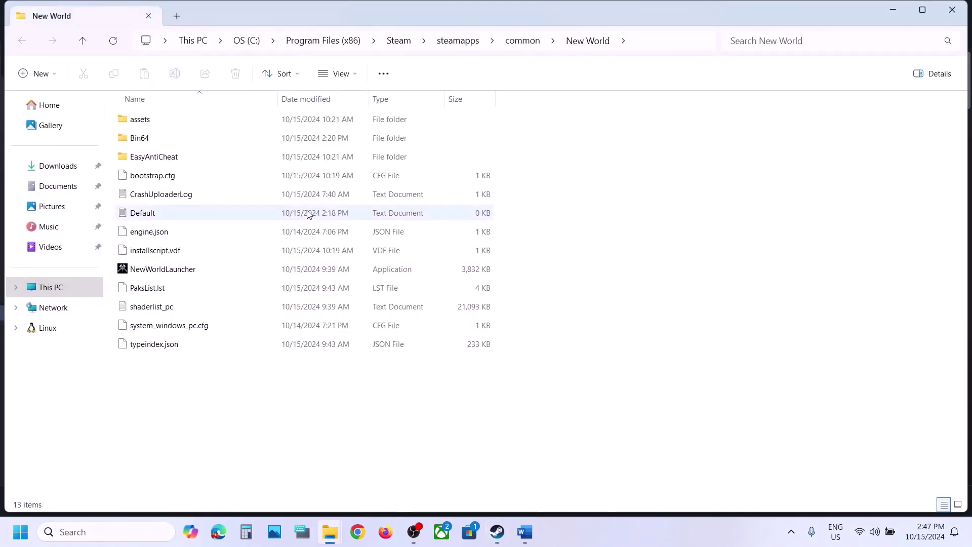
left_click(164, 156)
double_click(177, 156)
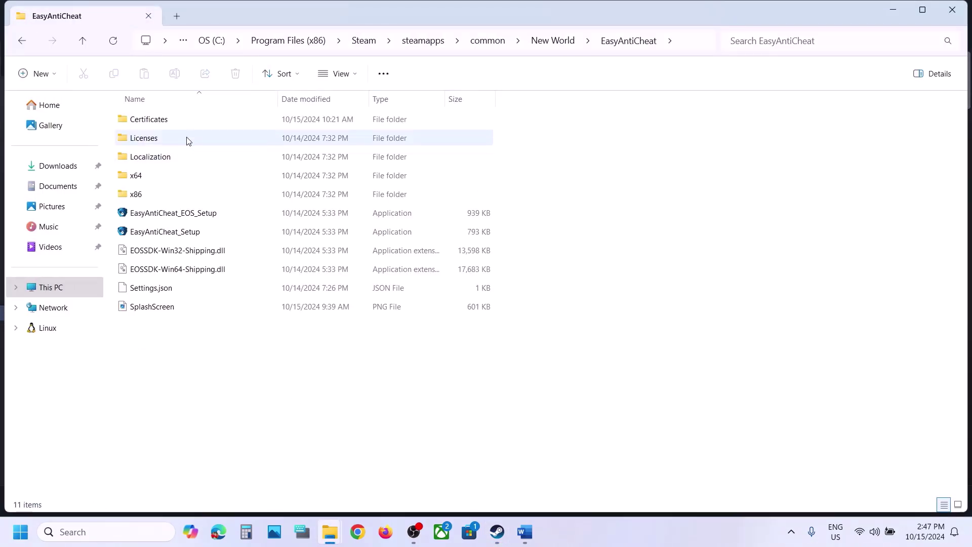
- Run EasyAntiCheat_Setup, install Easy Anti-Cheat for Current (Game 271), and finish the setup
left_click(172, 231)
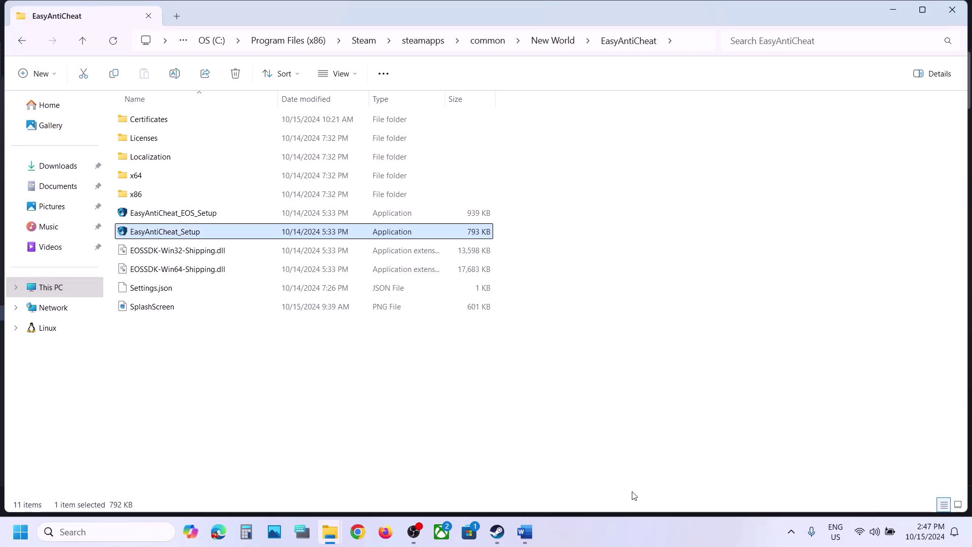
left_click(602, 532)
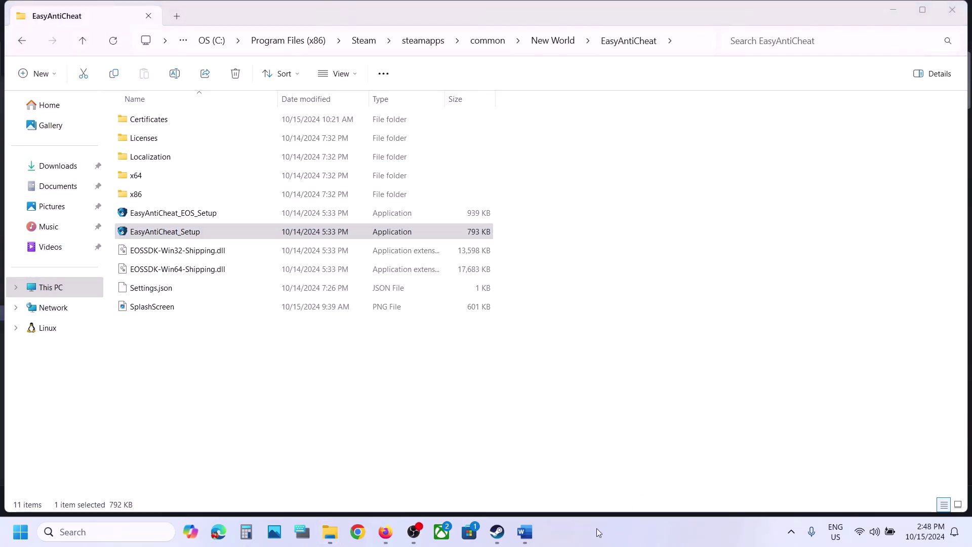
left_click(182, 231)
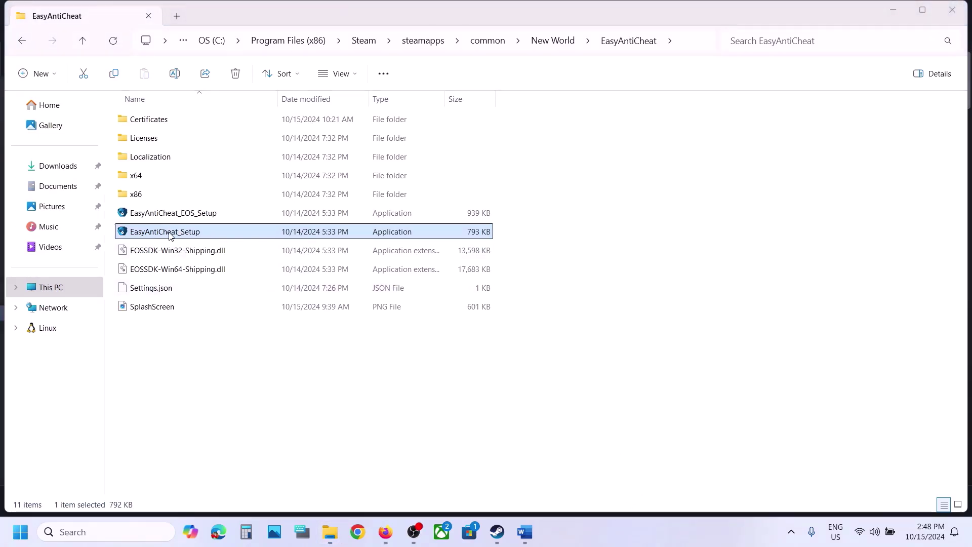
double_click(163, 236)
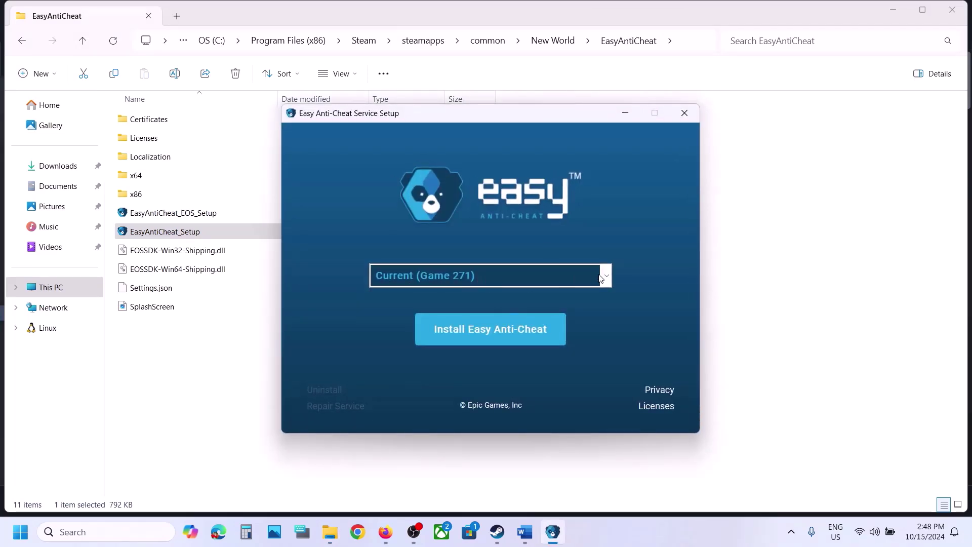
left_click(601, 278)
left_click(448, 300)
left_click(466, 334)
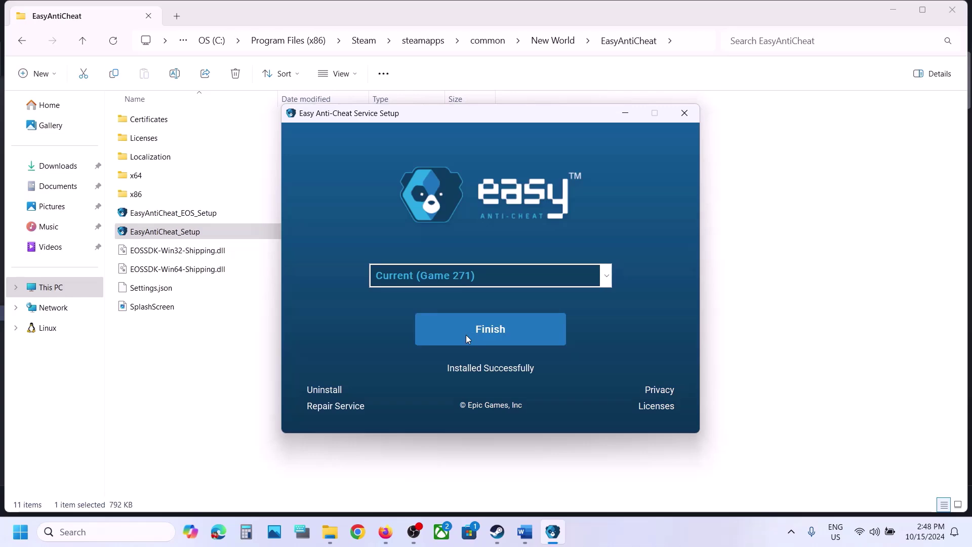
left_click(483, 330)
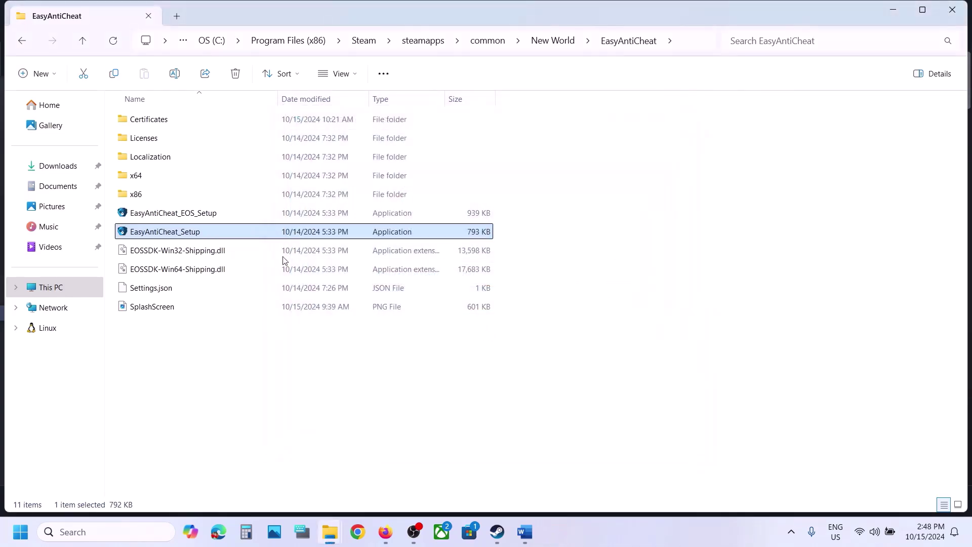
- Check the game's Steam page and minimize Steam, then run EasyAntiCheat_Setup again to repair the service and finish
left_click(497, 531)
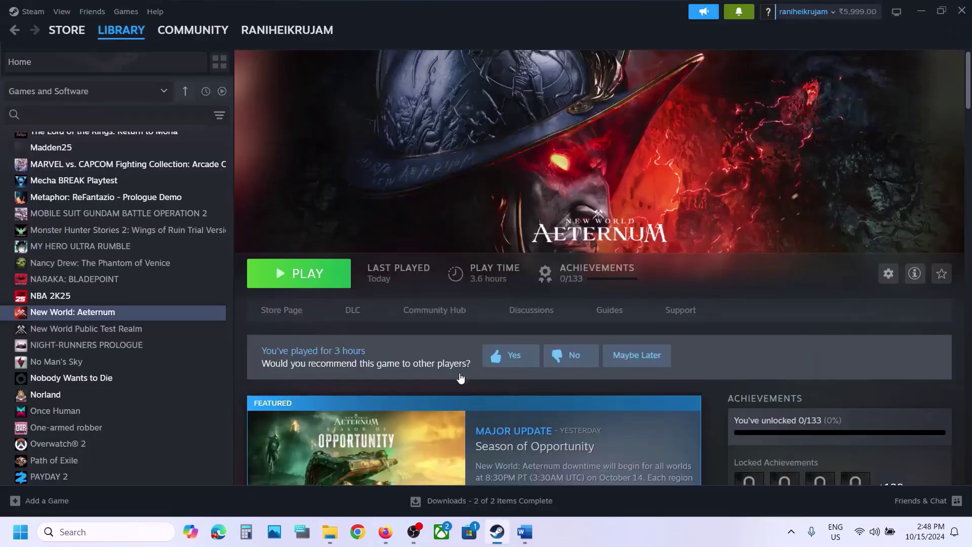
left_click(920, 11)
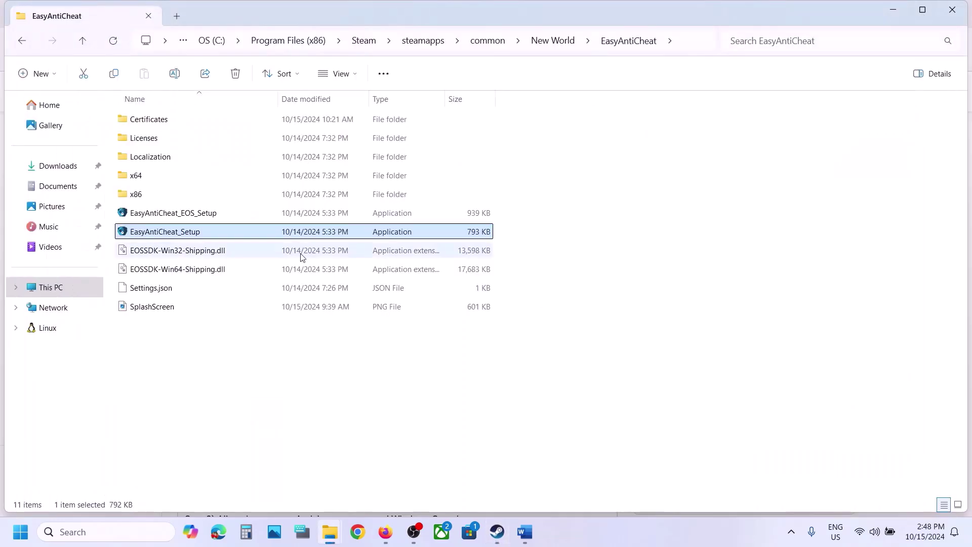
double_click(196, 235)
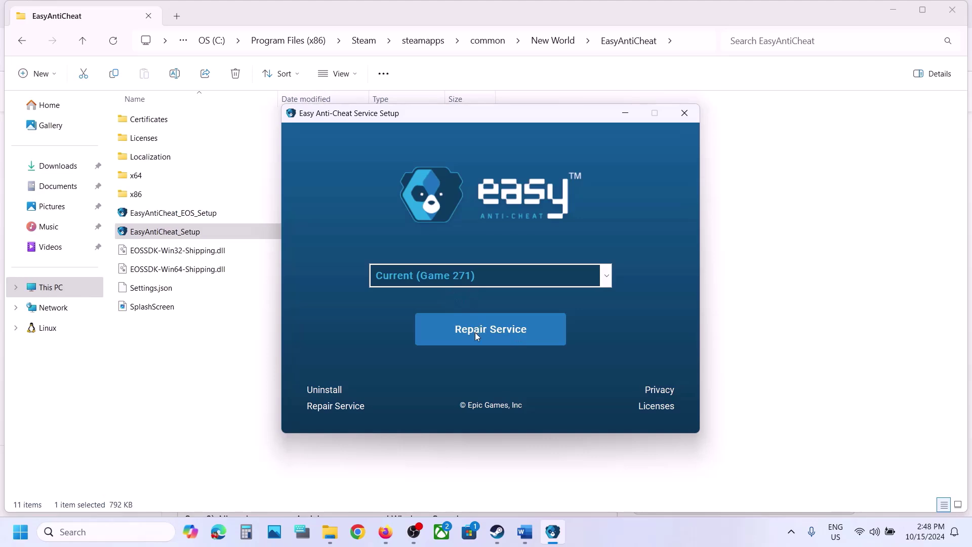
left_click(499, 332)
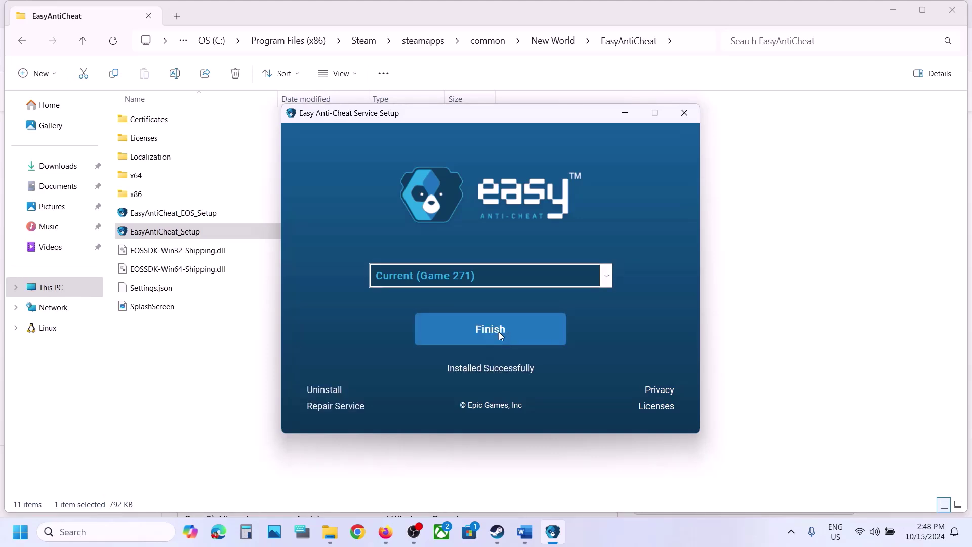
left_click(499, 332)
- Run EasyAntiCheat_Setup, uninstall Easy Anti-Cheat for Current (Game 271), and reinstall it, finishing the setup
mouse_move(497, 531)
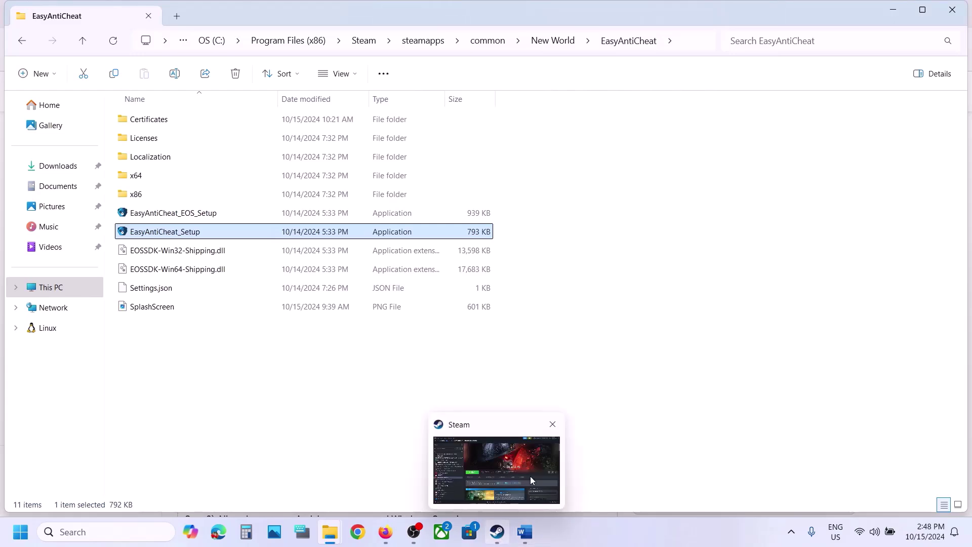
double_click(179, 230)
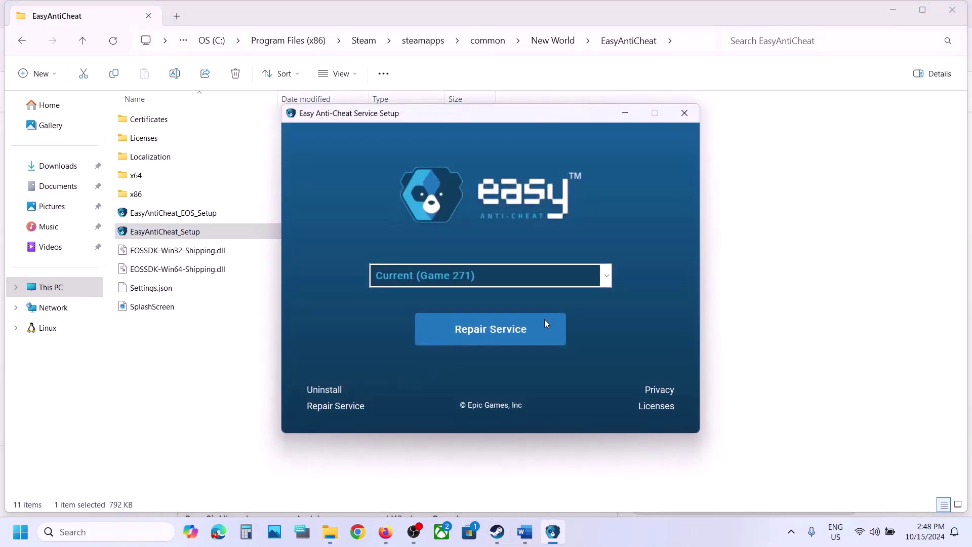
left_click(467, 276)
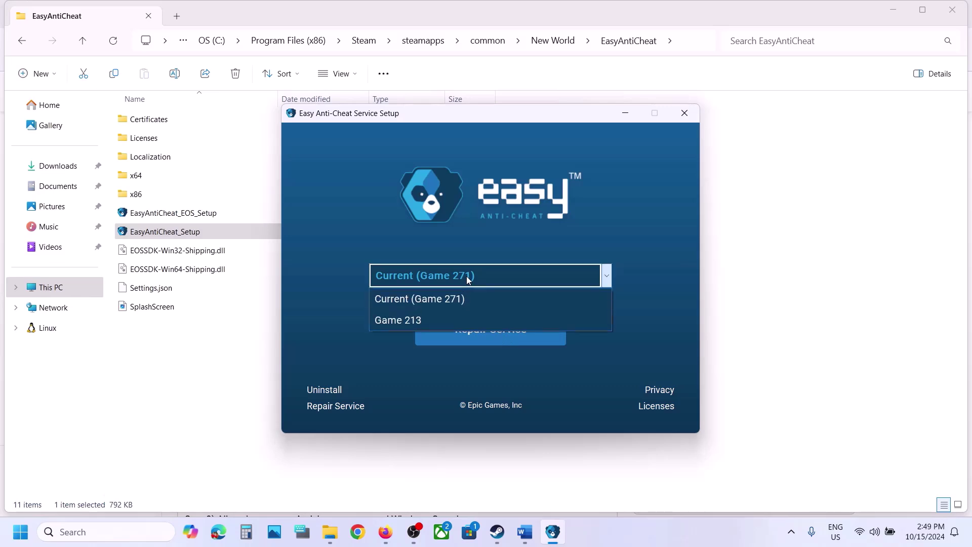
left_click(435, 299)
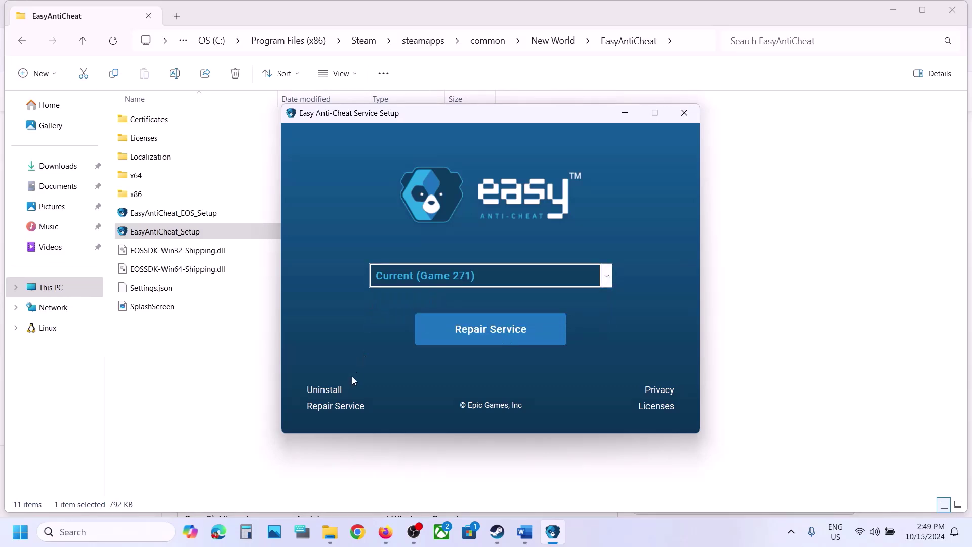
left_click(327, 390)
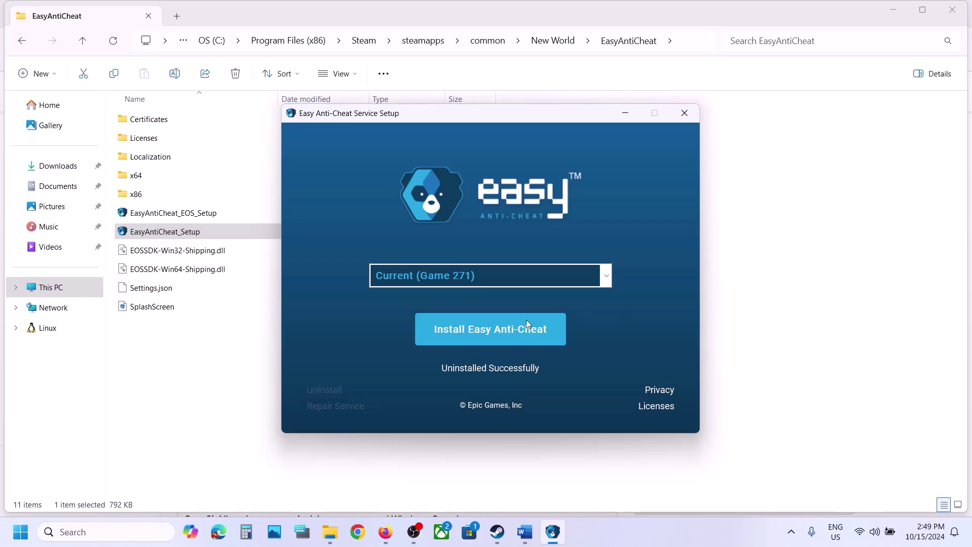
left_click(478, 336)
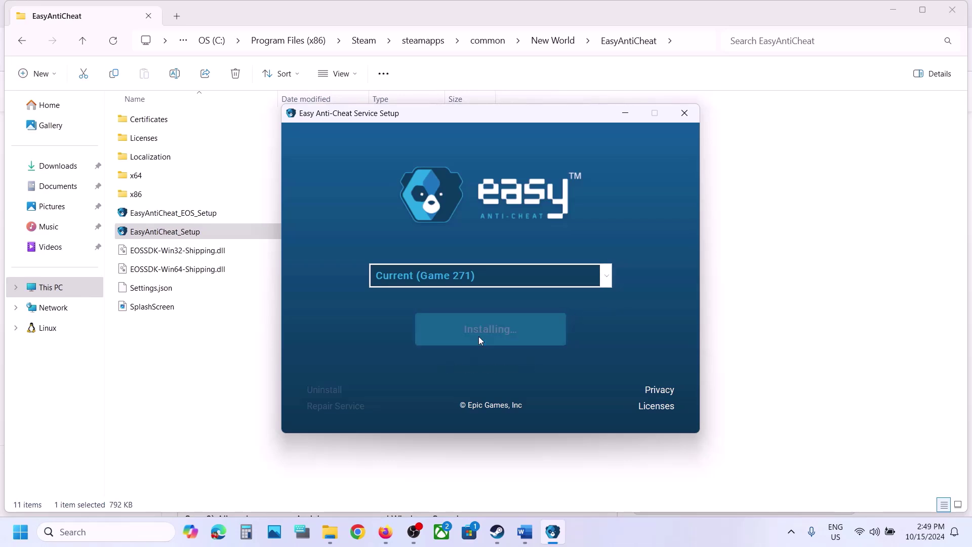
left_click(513, 330)
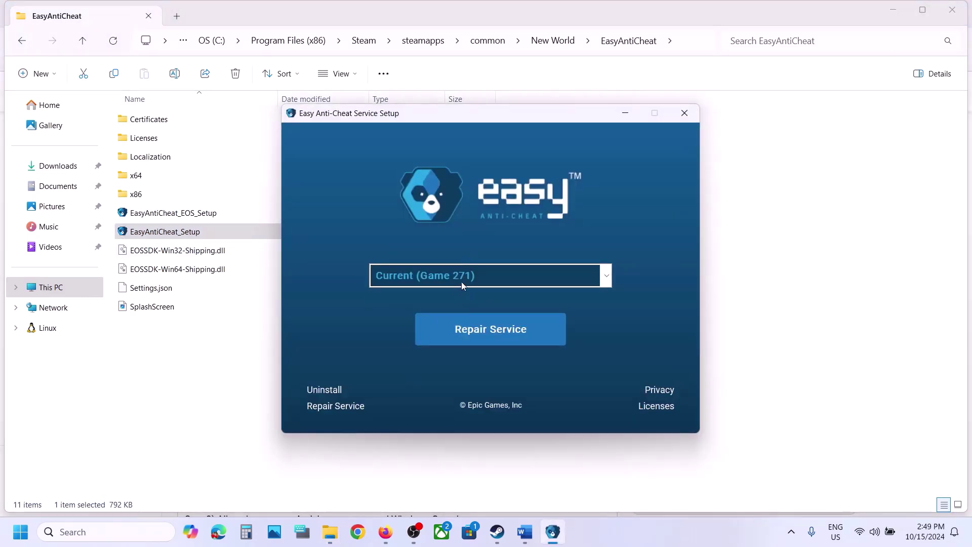
- Uninstall Easy Anti-Cheat, close its setup, and launch the game from Steam with the Play New World Aeternum option
left_click(331, 390)
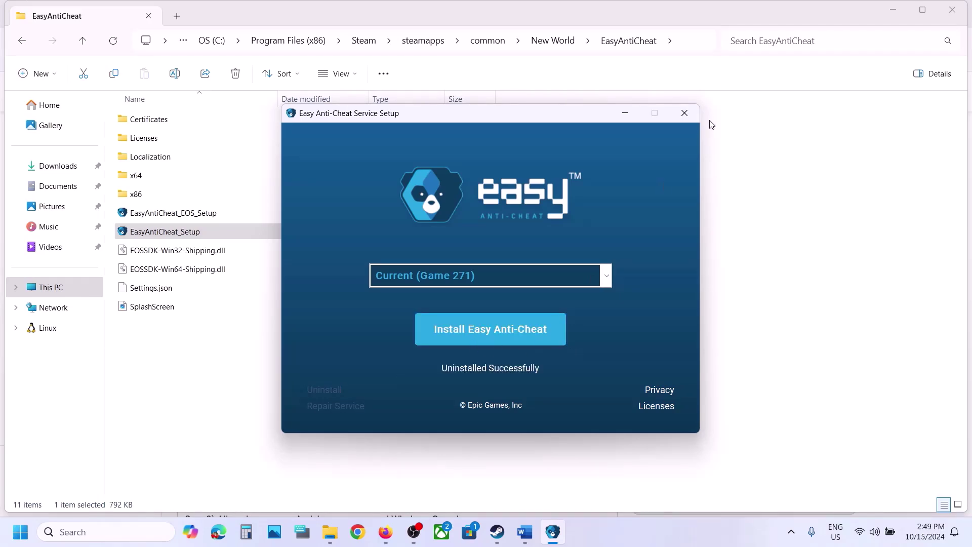
left_click(695, 116)
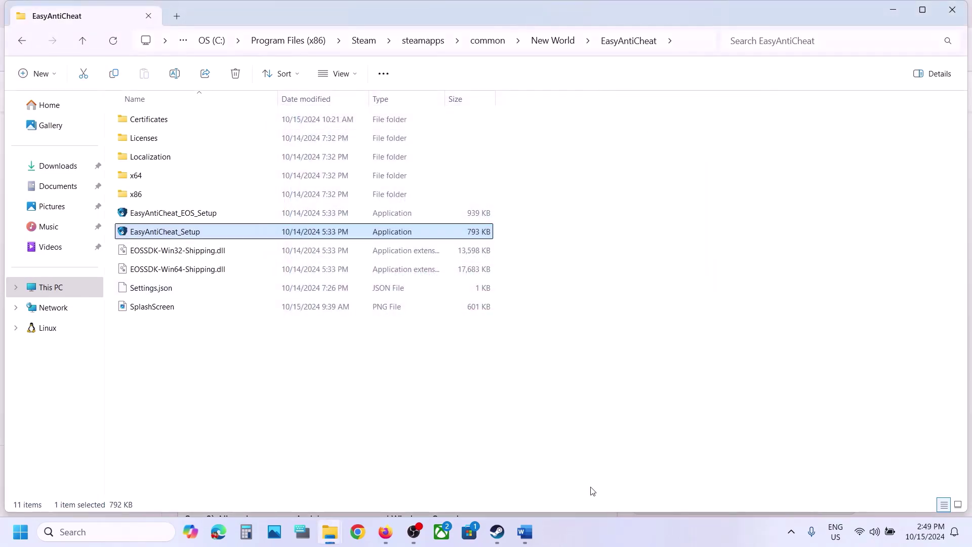
left_click(497, 531)
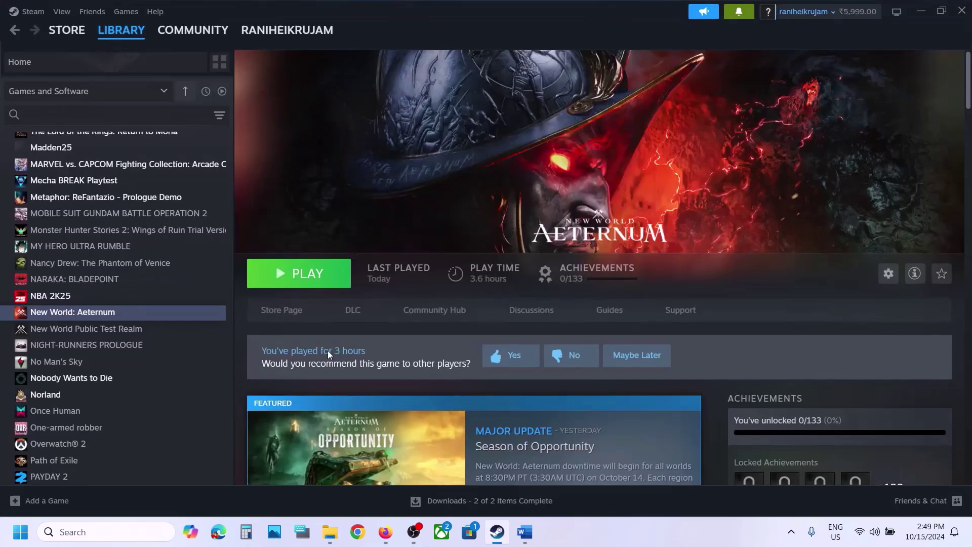
left_click(328, 290)
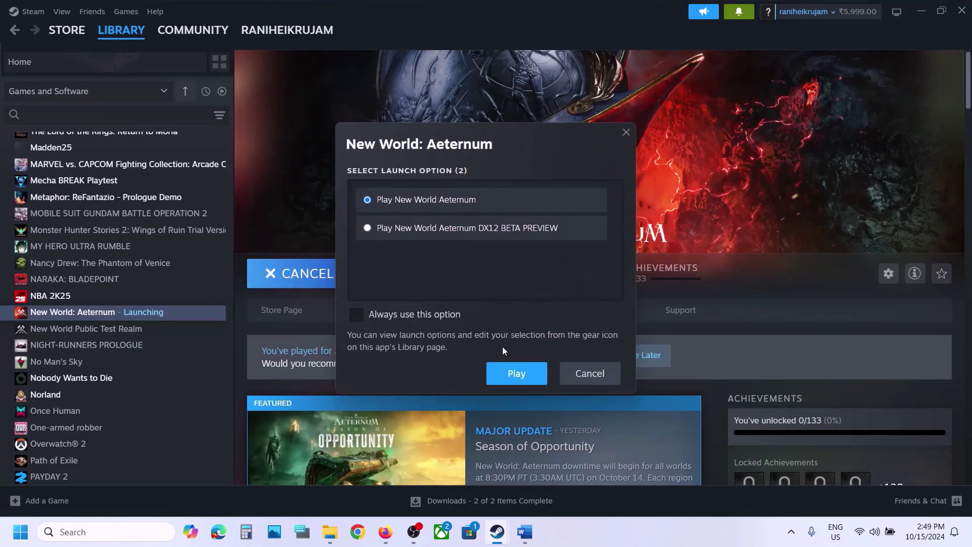
left_click(508, 368)
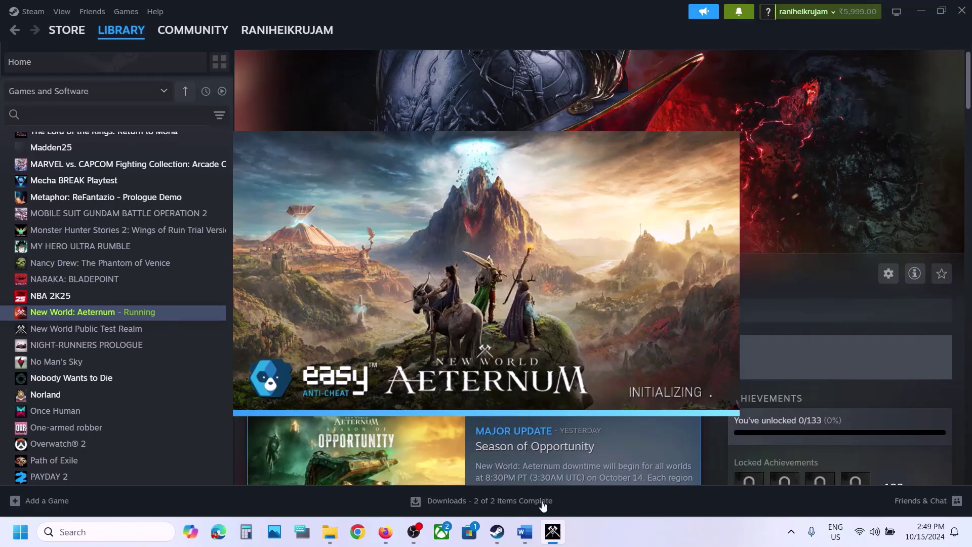
- Switch to the Word document and highlight the Step 7 clean graphics driver installation instruction and its NVIDIA and AMD links
left_click(524, 532)
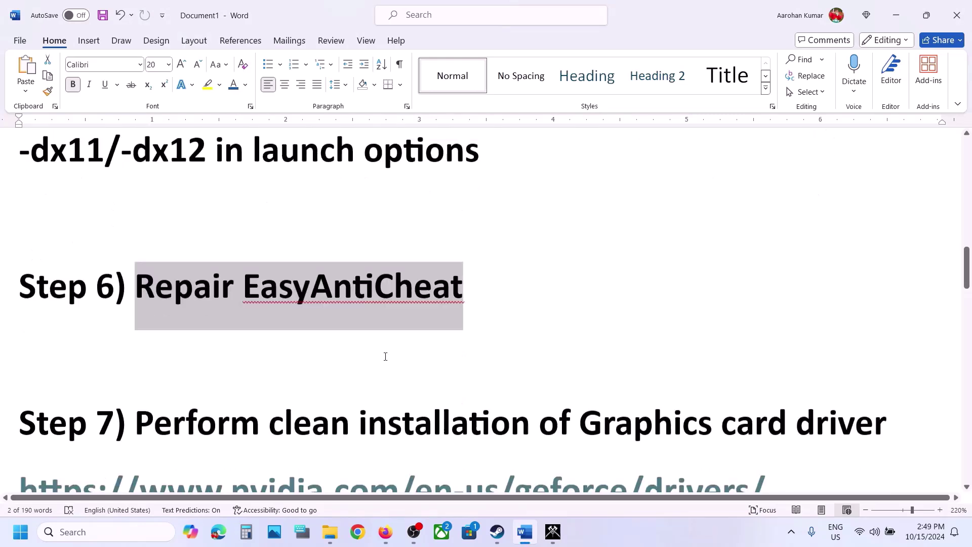
scroll(385, 356, "down", 3)
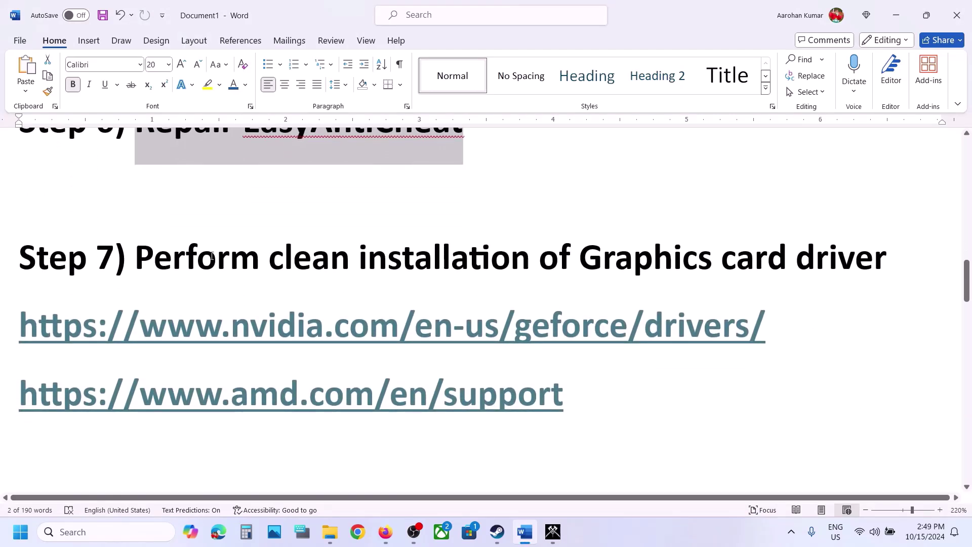
left_click_drag(212, 256, 885, 259)
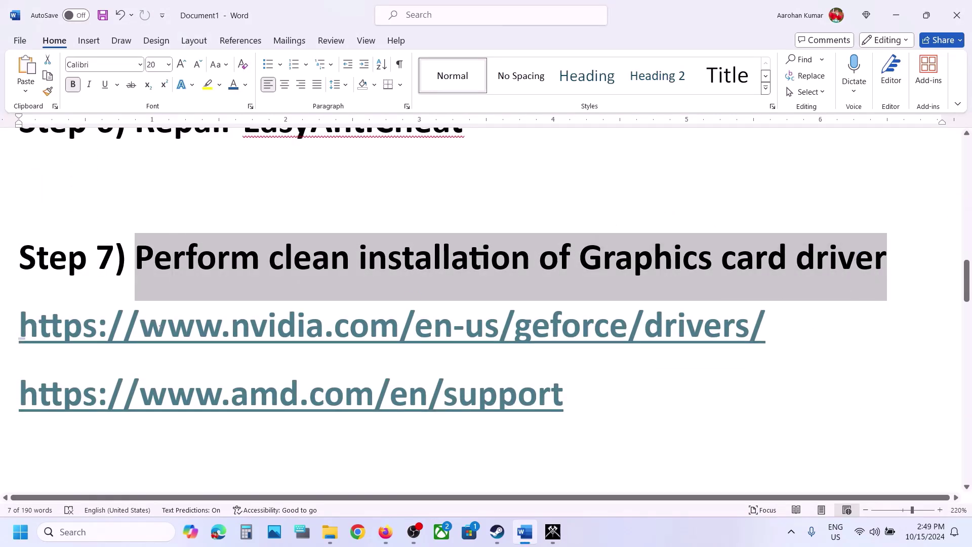
left_click_drag(167, 326, 610, 329)
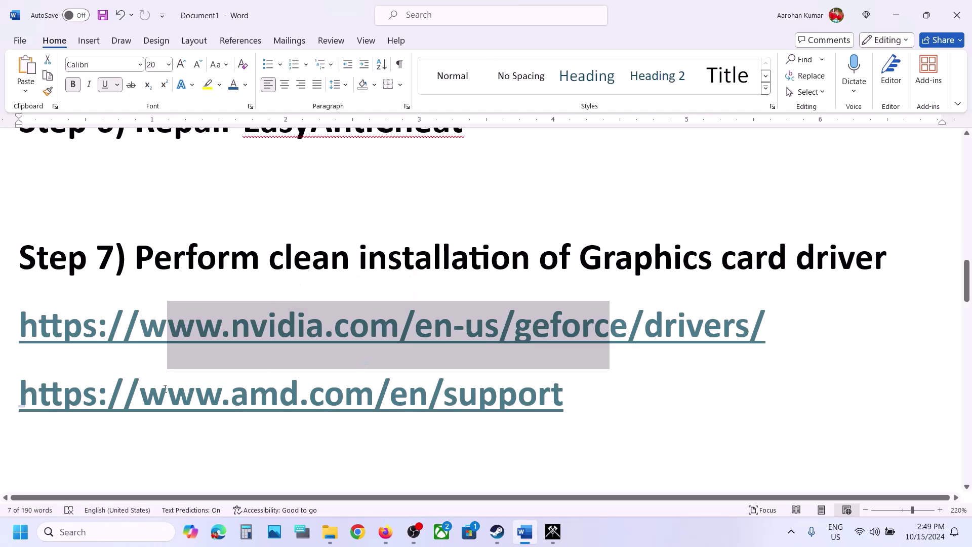
left_click_drag(165, 389, 477, 393)
left_click_drag(267, 328, 550, 328)
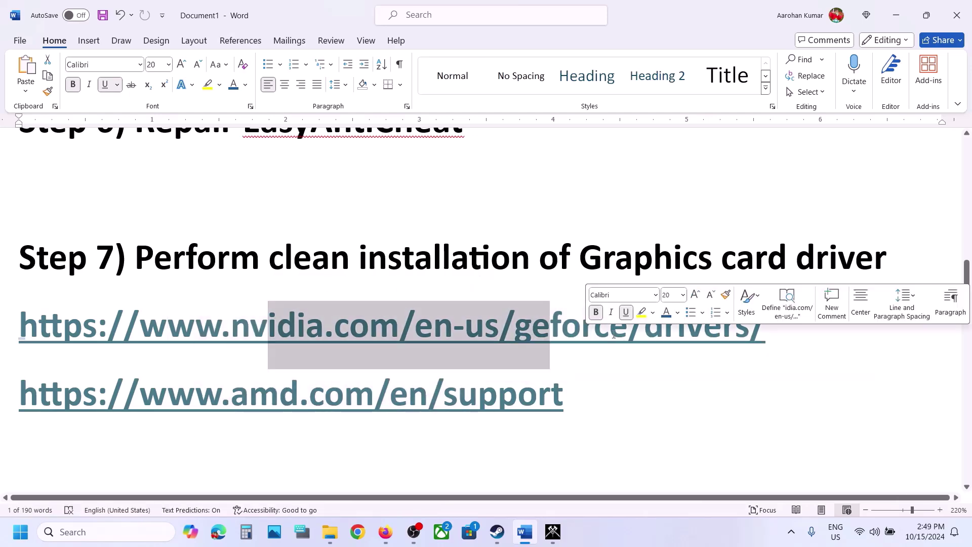
- Search NVIDIA's drivers page for a GeForce RTX 30 Series (Notebooks), RTX 3050 Laptop GPU driver for Windows 11 in English (US)
left_click(690, 524)
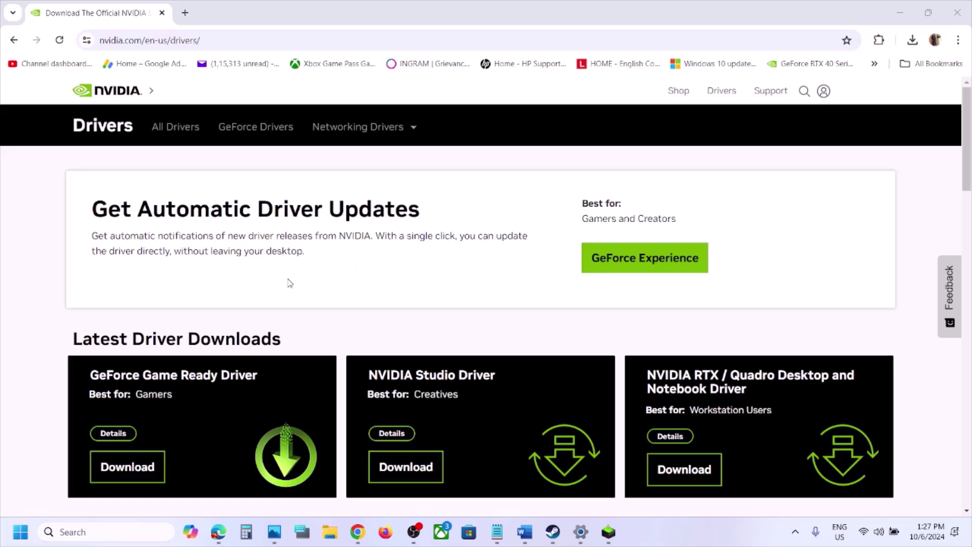
scroll(289, 282, "down", 8)
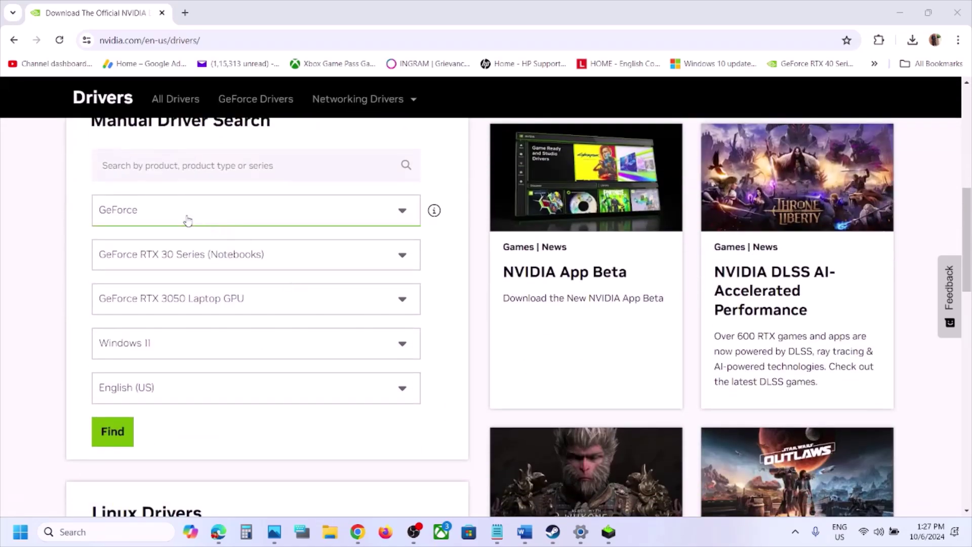
left_click(187, 221)
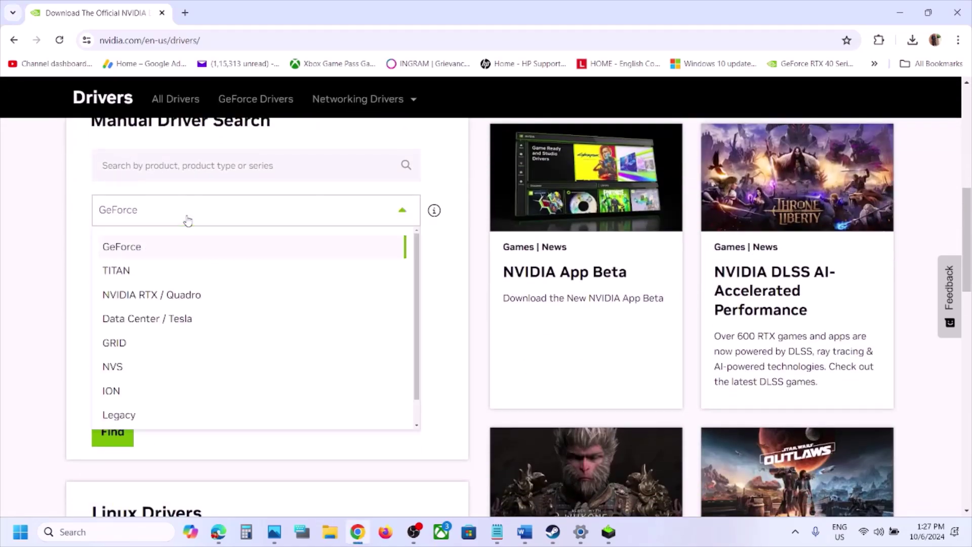
left_click(137, 248)
left_click(216, 266)
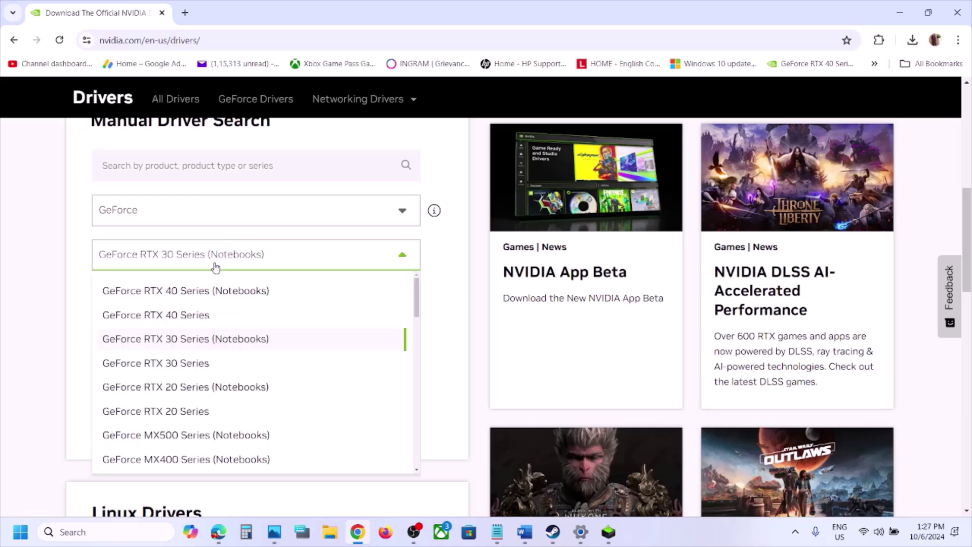
left_click(256, 258)
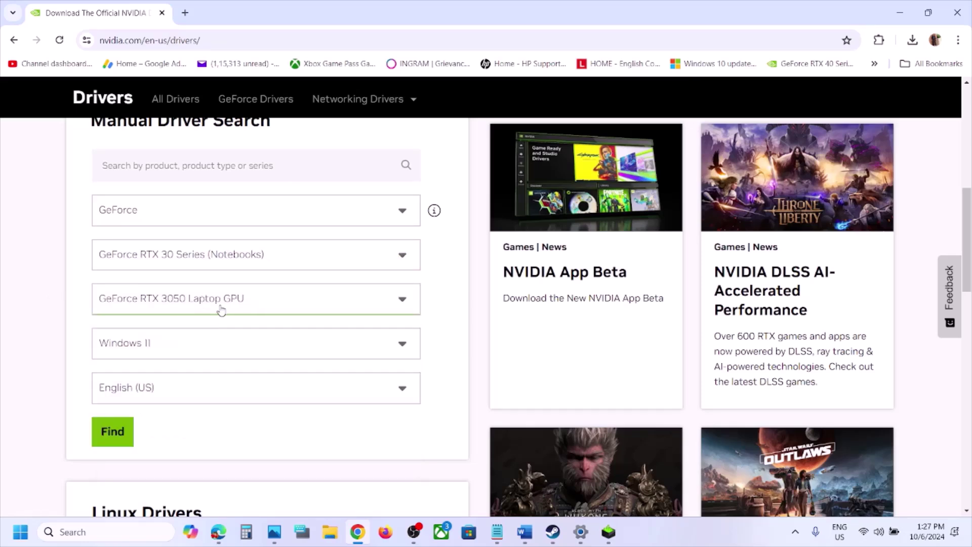
left_click(192, 334)
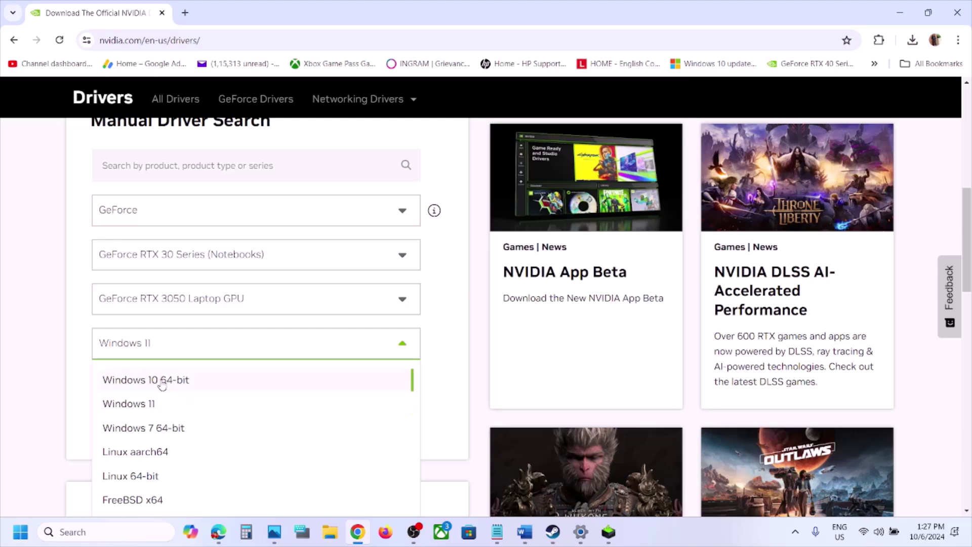
left_click(65, 358)
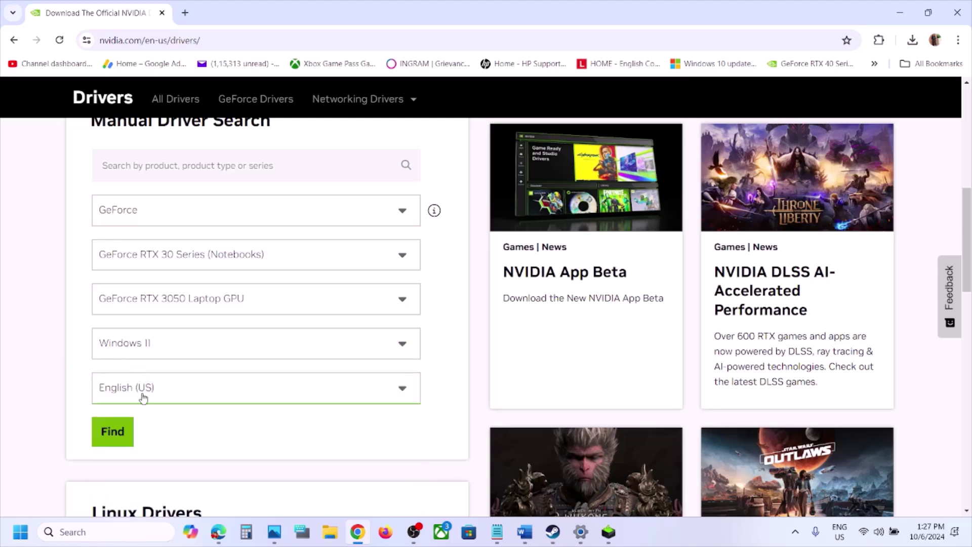
left_click(120, 433)
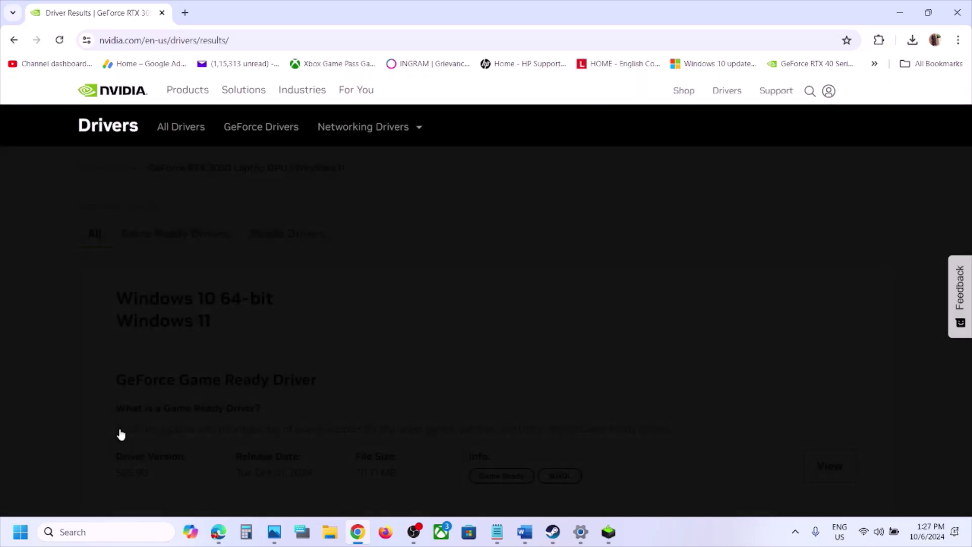
- Open the GeForce Game Ready Driver 565.90 from the results, download it, and check the browser's recent downloads
scroll(427, 368, "down", 2)
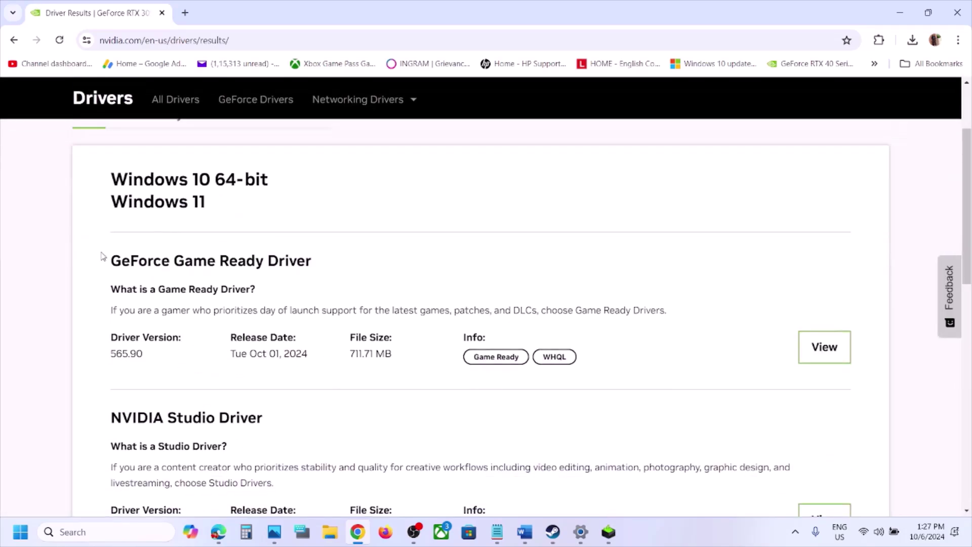
left_click_drag(115, 257, 315, 250)
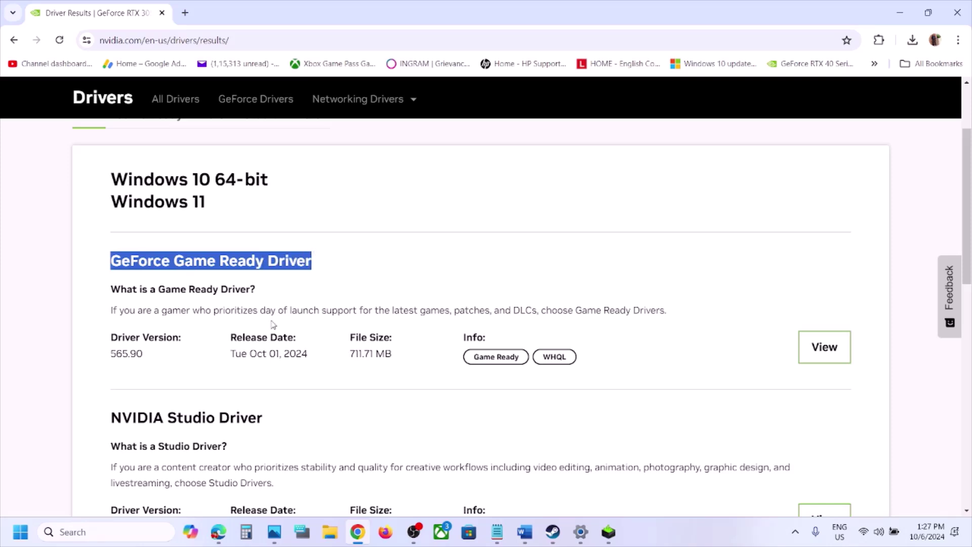
left_click_drag(112, 354, 143, 356)
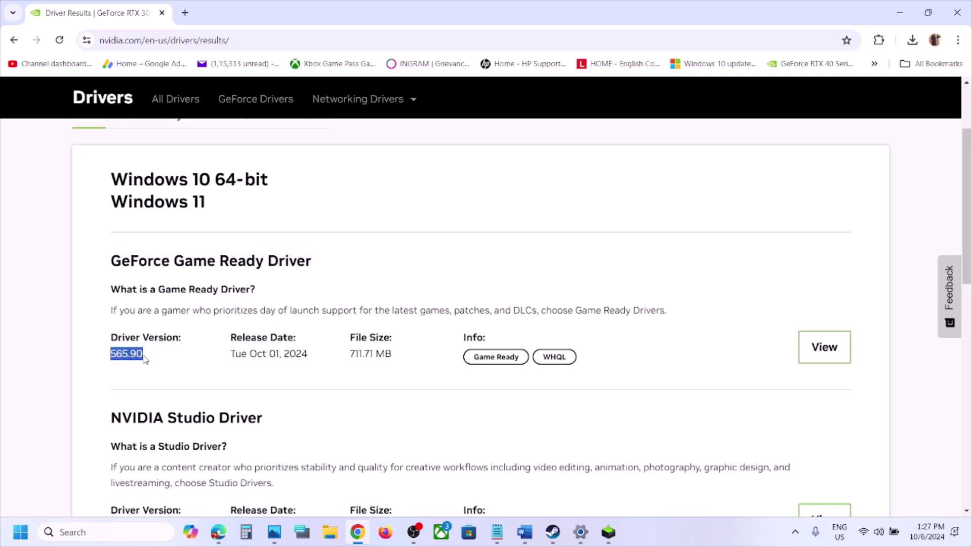
left_click(816, 351)
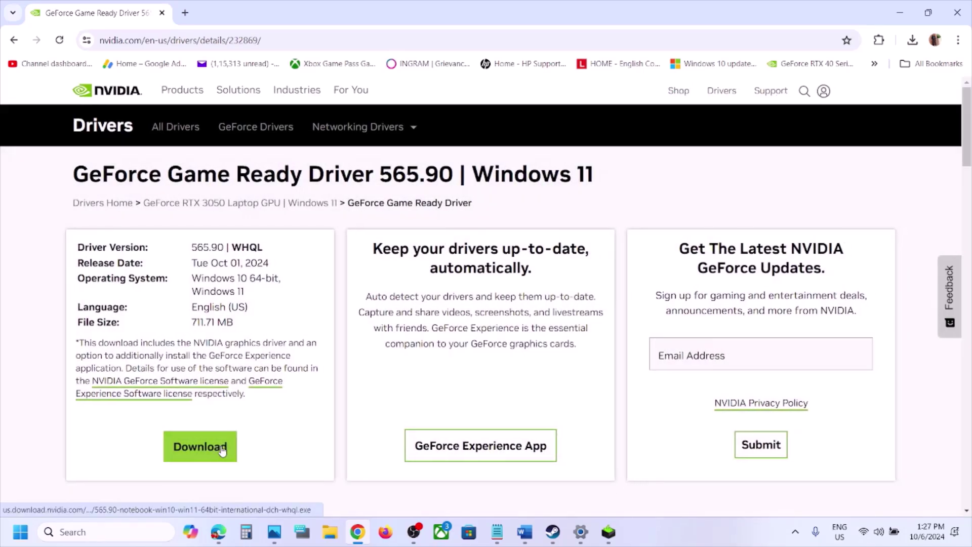
left_click(222, 450)
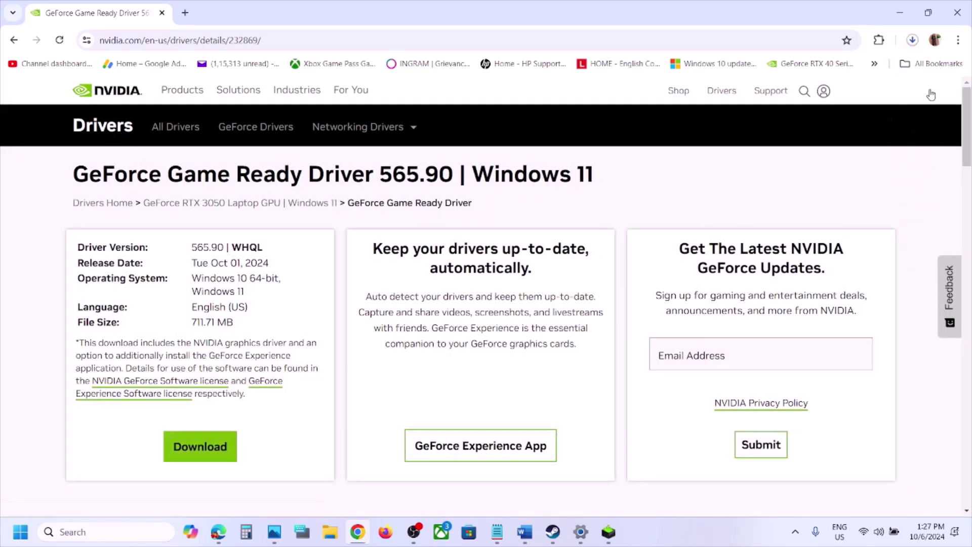
left_click(911, 43)
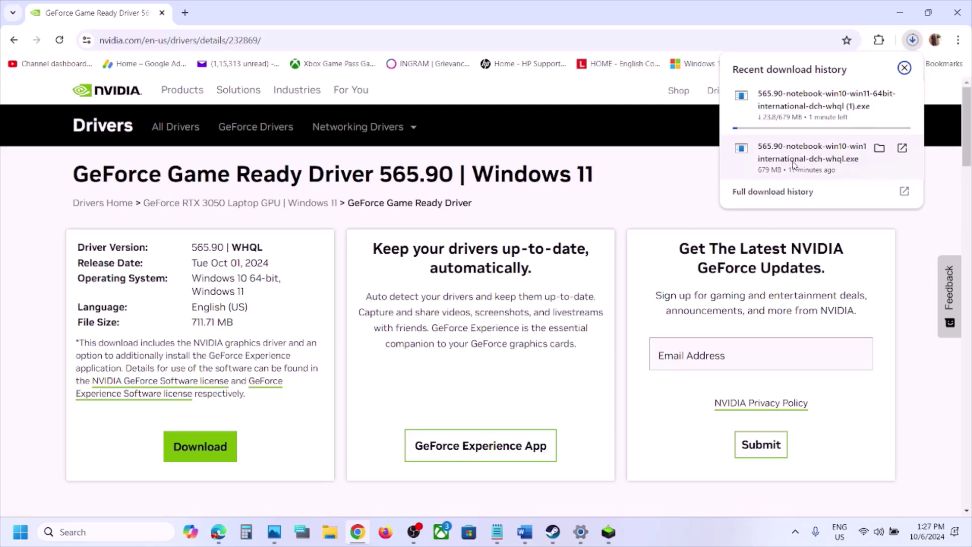
- Switch to the NVIDIA Installer, choose Custom (Advanced) with Perform a clean installation enabled, and start the driver installation
left_click(607, 532)
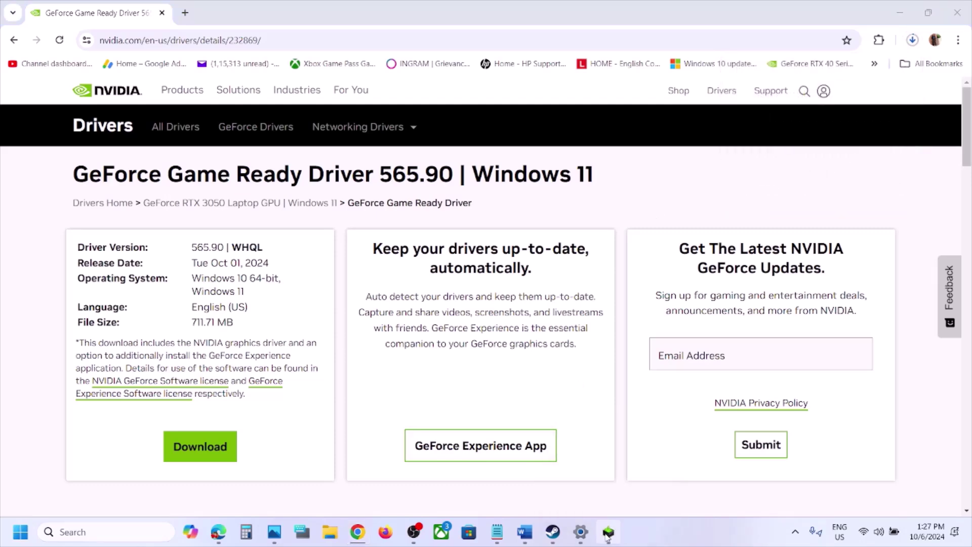
left_click(527, 389)
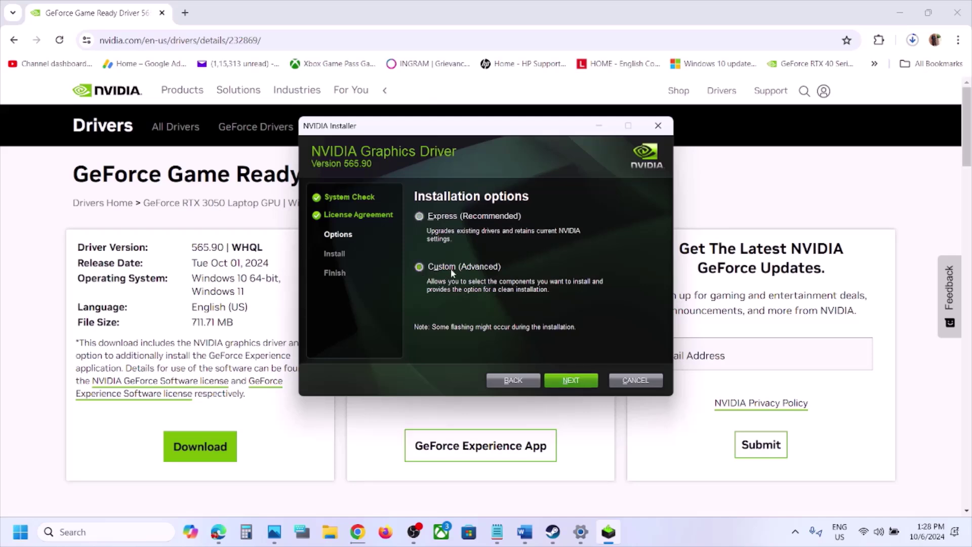
left_click(565, 382)
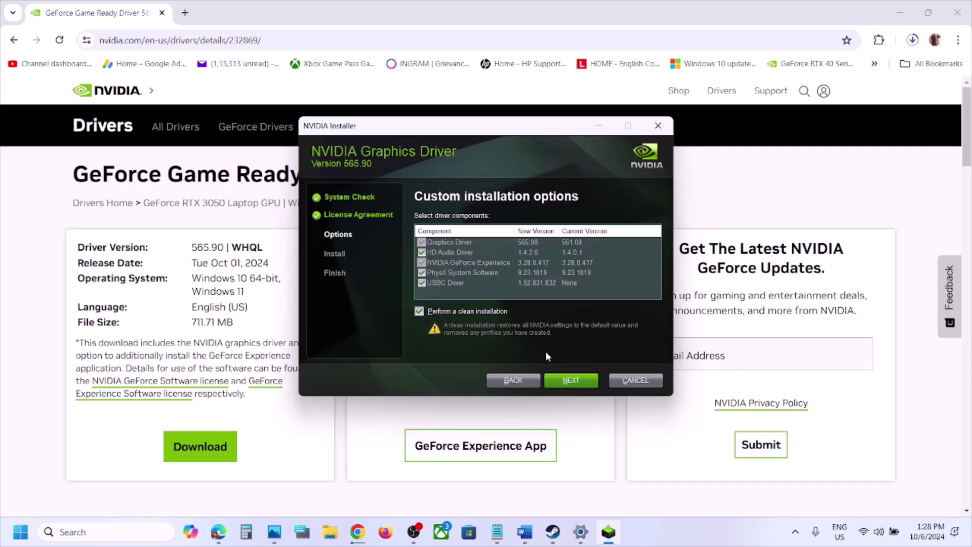
left_click(578, 383)
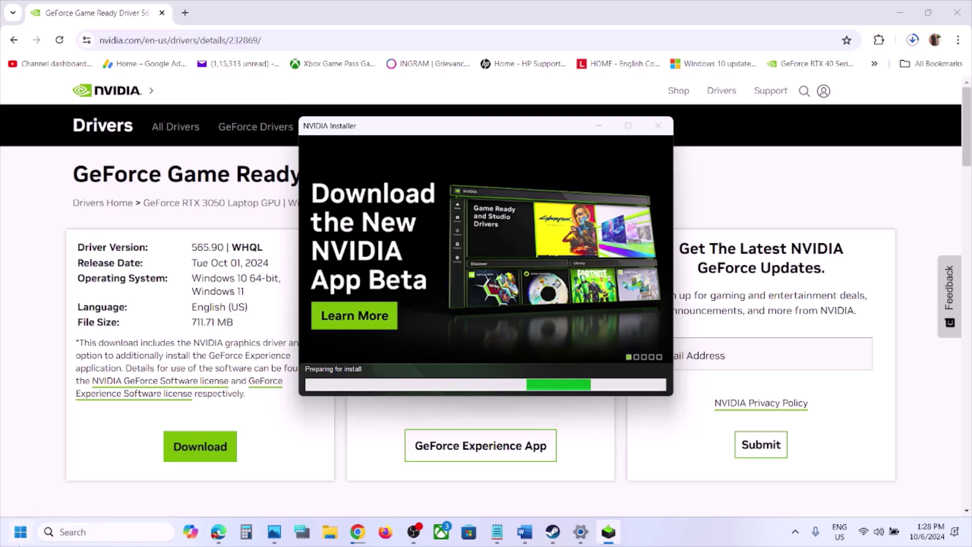
- Bring up the Windows power options to view the Restart choice, and dismiss them without restarting
key("super")
left_click(368, 490)
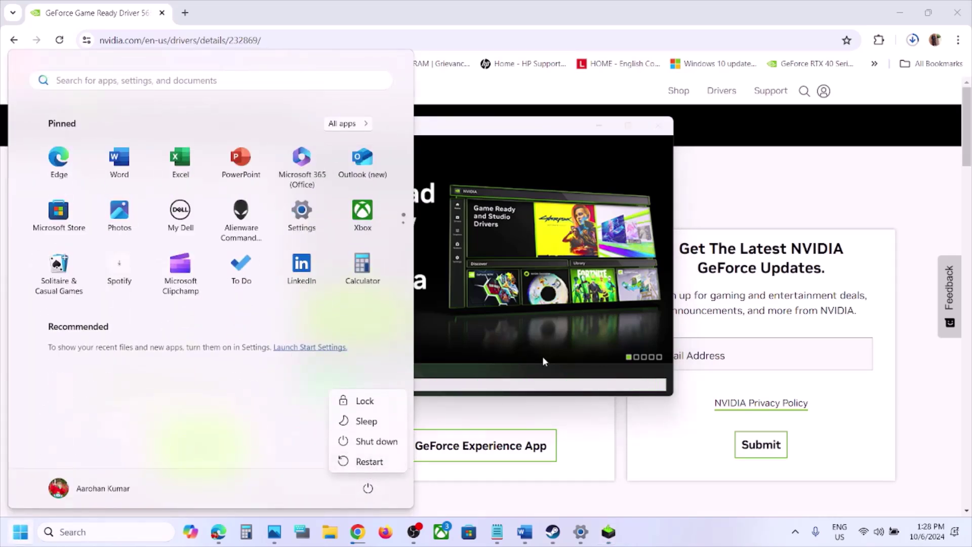
left_click(584, 317)
left_click(584, 318)
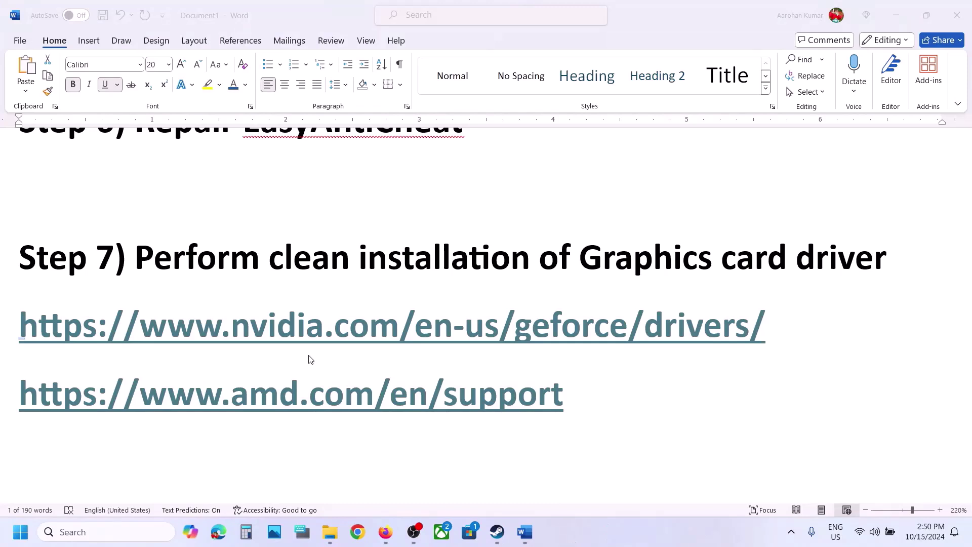
- Highlight the AMD support link under Step 7 in the Word document
left_click_drag(580, 395, 583, 397)
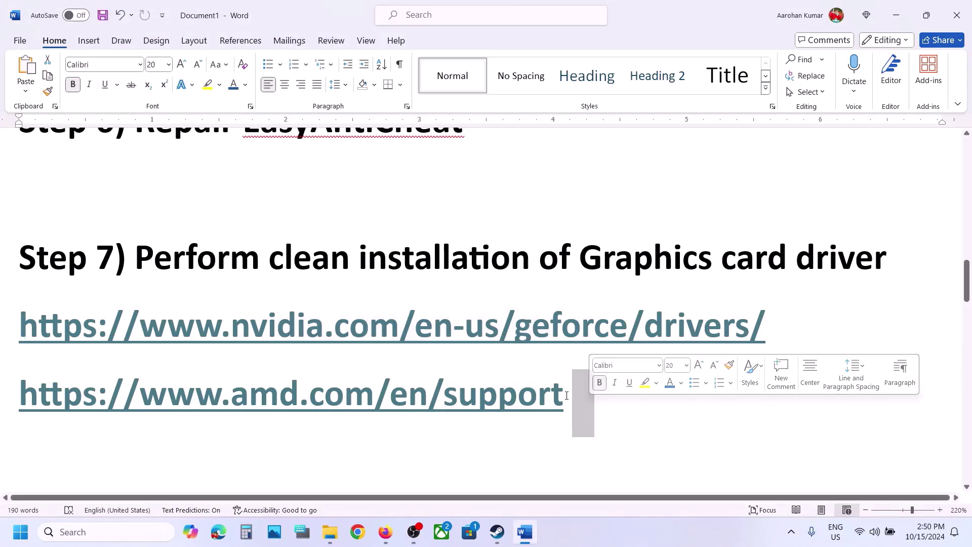
left_click(566, 395)
left_click_drag(585, 402, 73, 398)
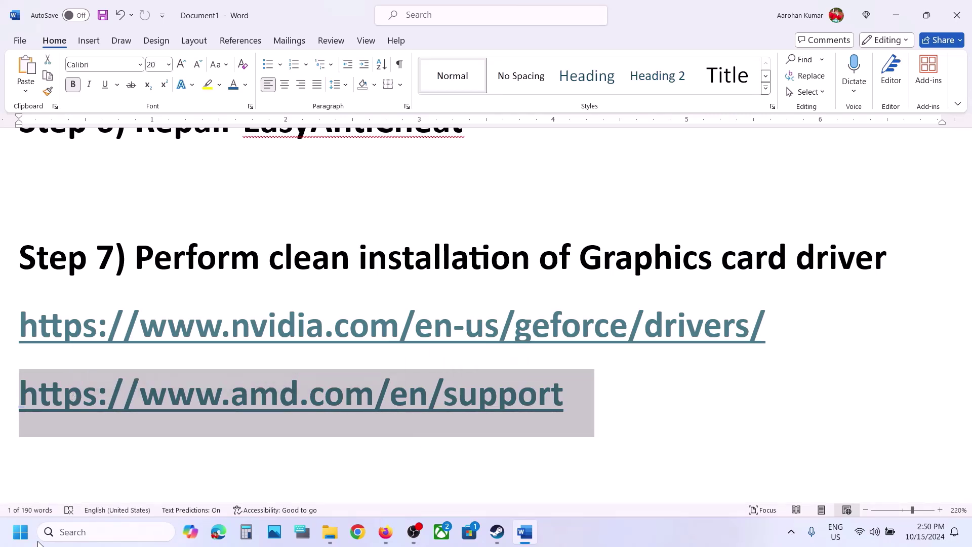
- Show the Windows power options twice more over the Word document, closing them each time without choosing anything
left_click(21, 532)
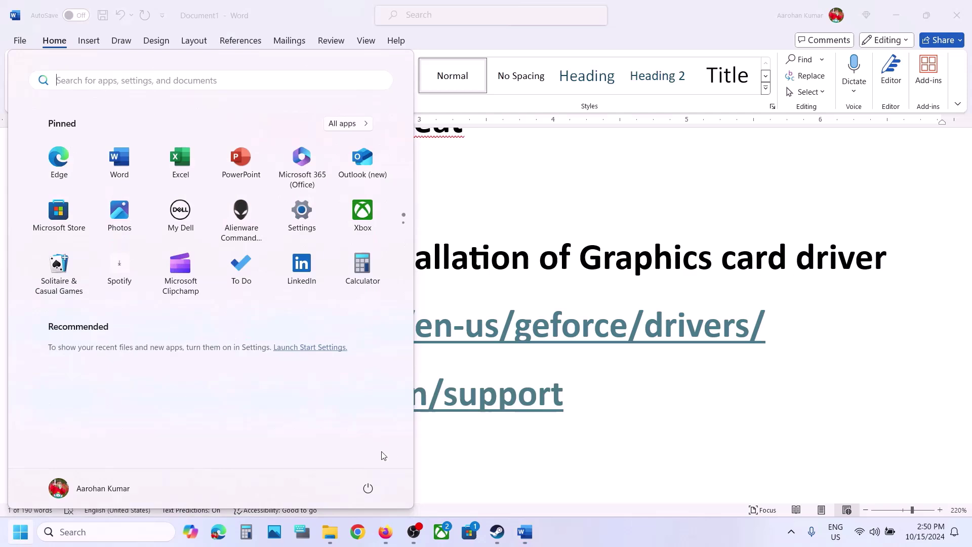
left_click(368, 487)
left_click(622, 425)
left_click(622, 425)
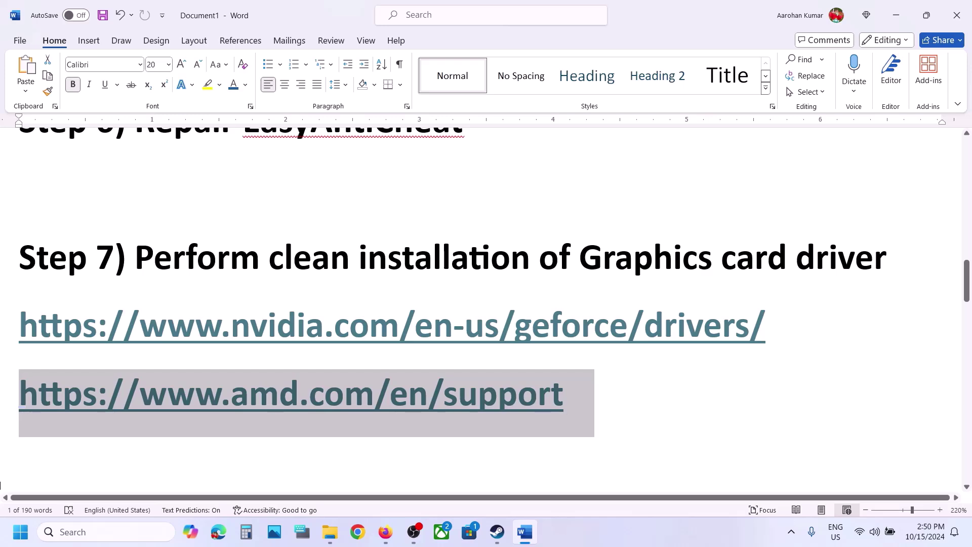
left_click(20, 531)
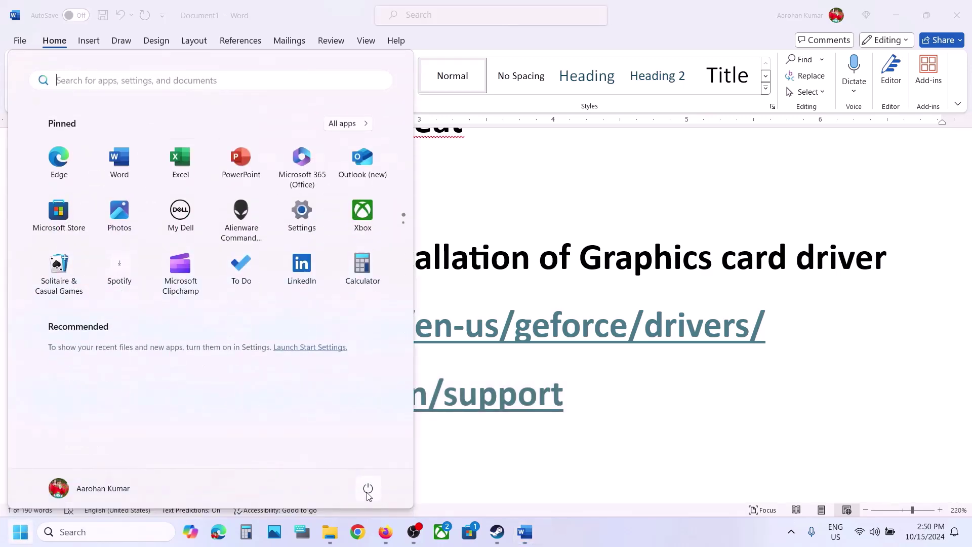
left_click(367, 493)
left_click(577, 468)
left_click(577, 468)
- Copy the word "graphics" from the Step 8 instruction, search Windows for it, and open Graphics settings
scroll(580, 467, "down", 2)
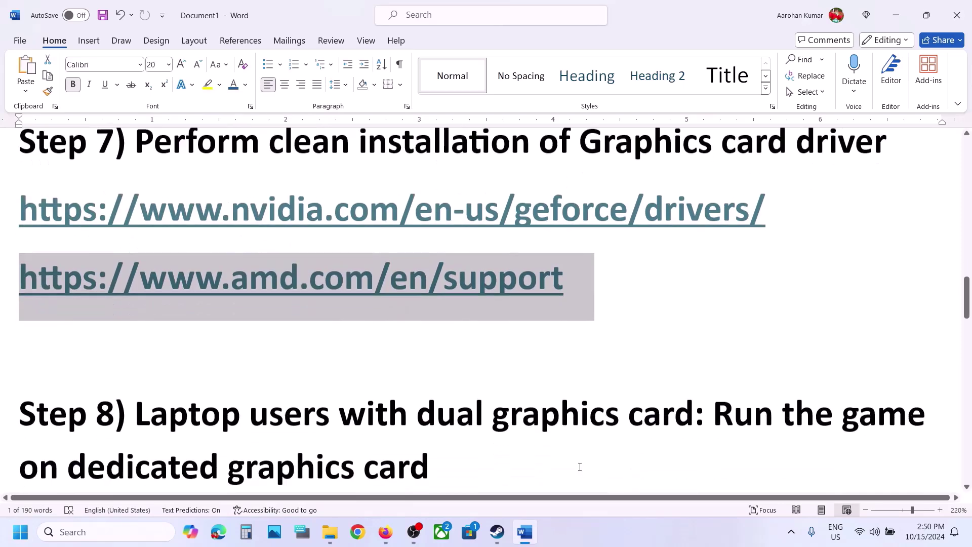
scroll(579, 466, "down", 2)
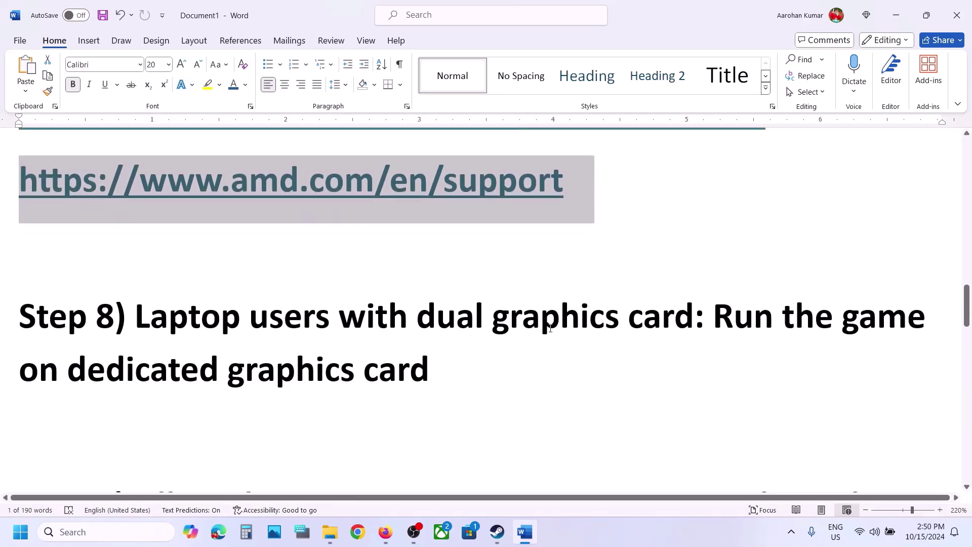
double_click(282, 375)
key("ctrl+c")
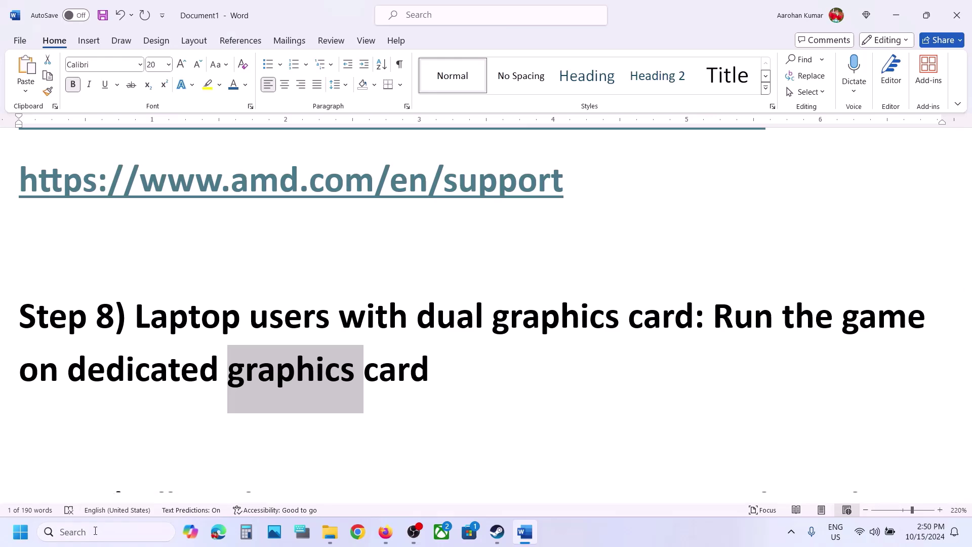
left_click(96, 531)
key("ctrl+v")
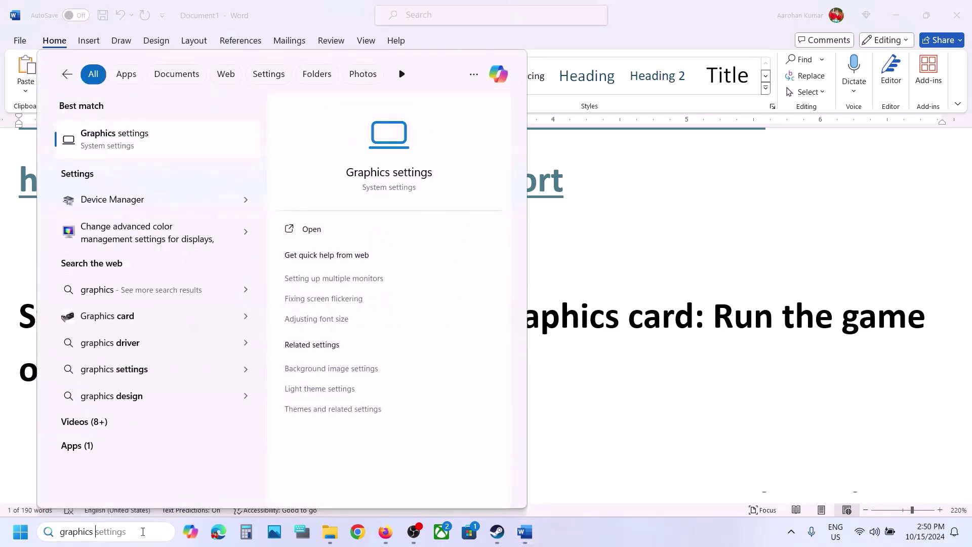
key("Right")
left_click(159, 143)
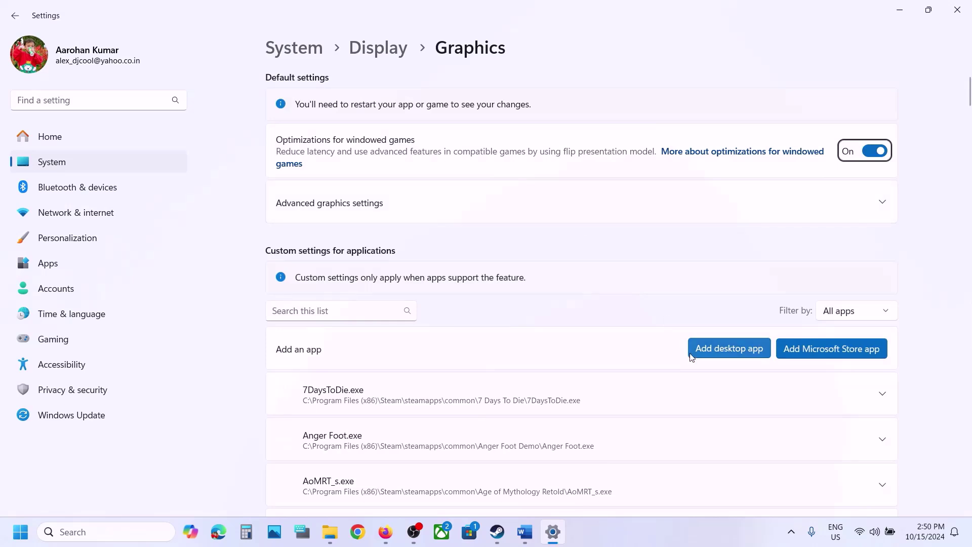
- Start adding a desktop app to the custom graphics settings and browse to C:\Program Files (x86)\Steam
left_click(723, 354)
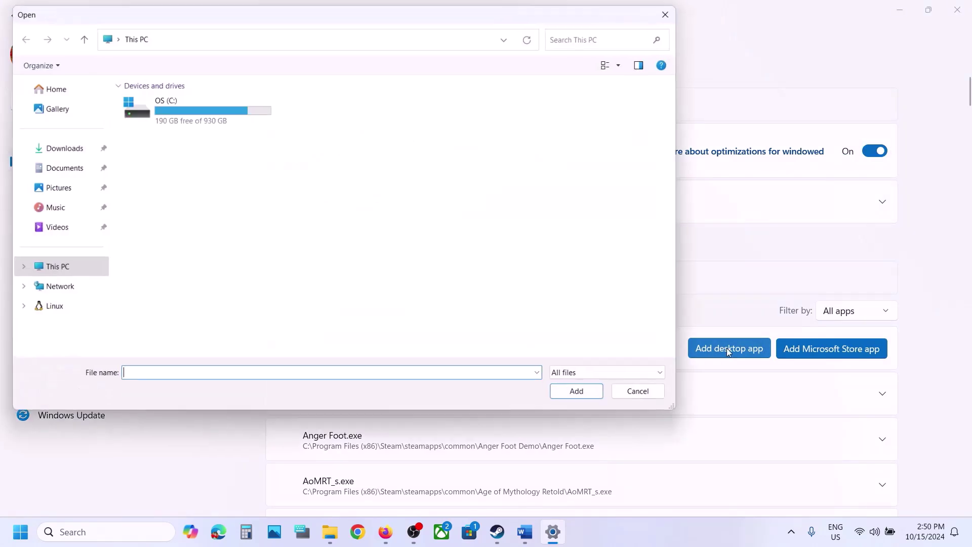
double_click(200, 114)
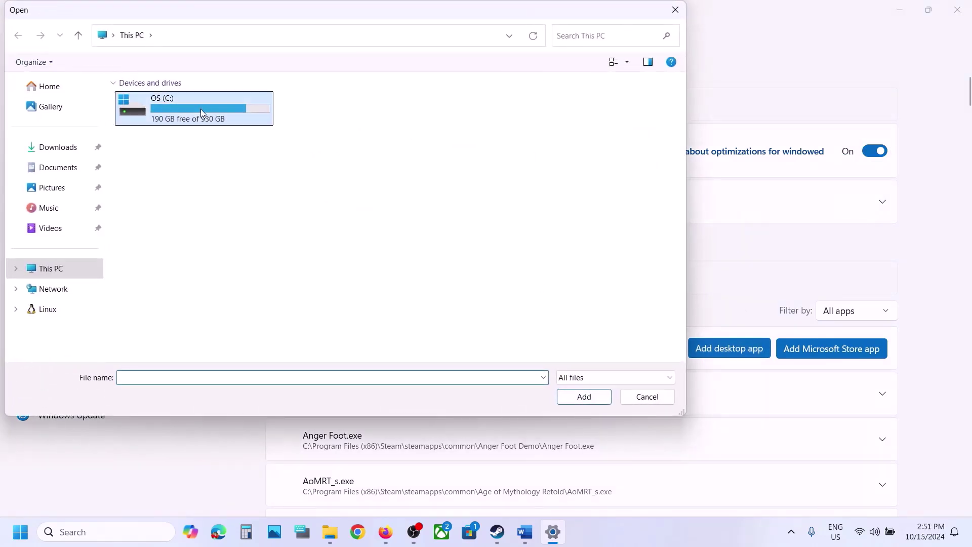
scroll(238, 252, "down", 4)
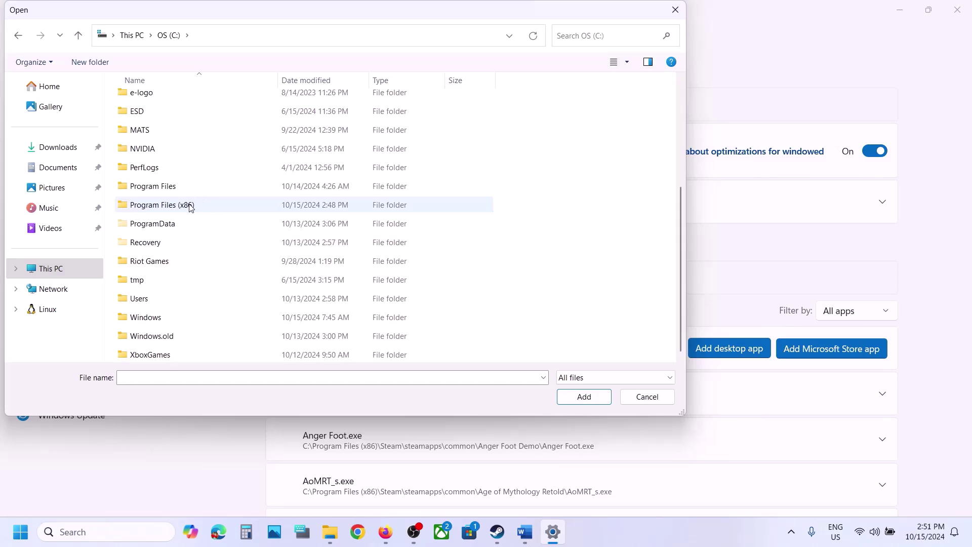
double_click(181, 207)
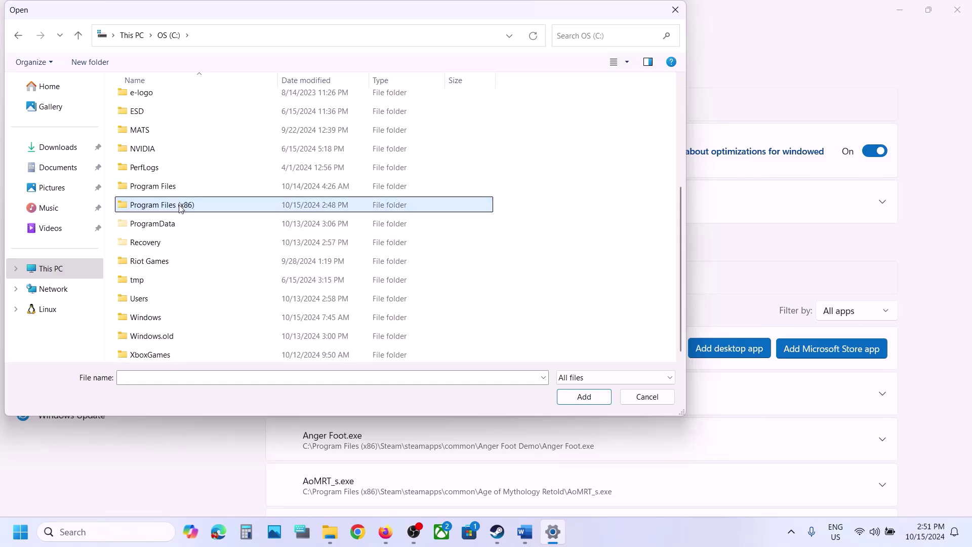
scroll(175, 210, "down", 3)
scroll(162, 263, "down", 3)
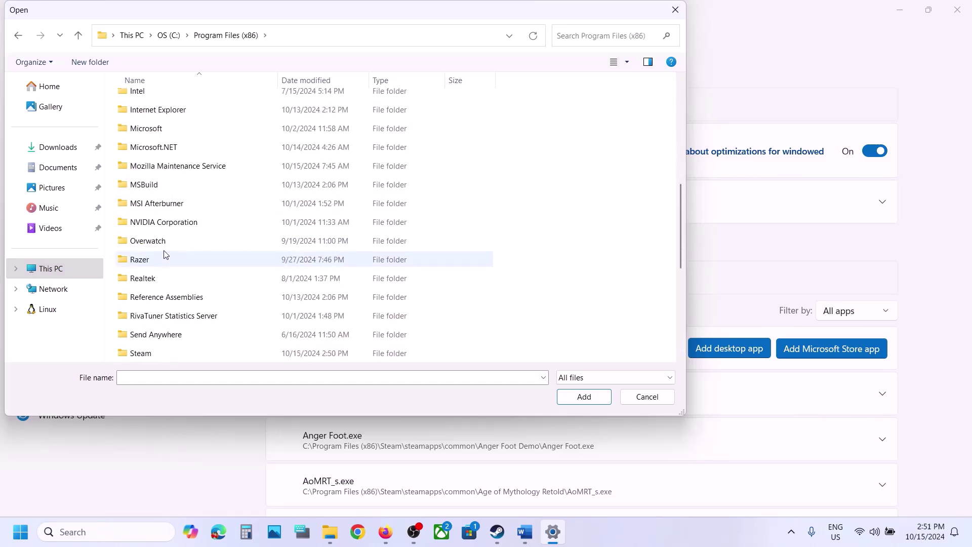
scroll(152, 289, "down", 1)
double_click(148, 295)
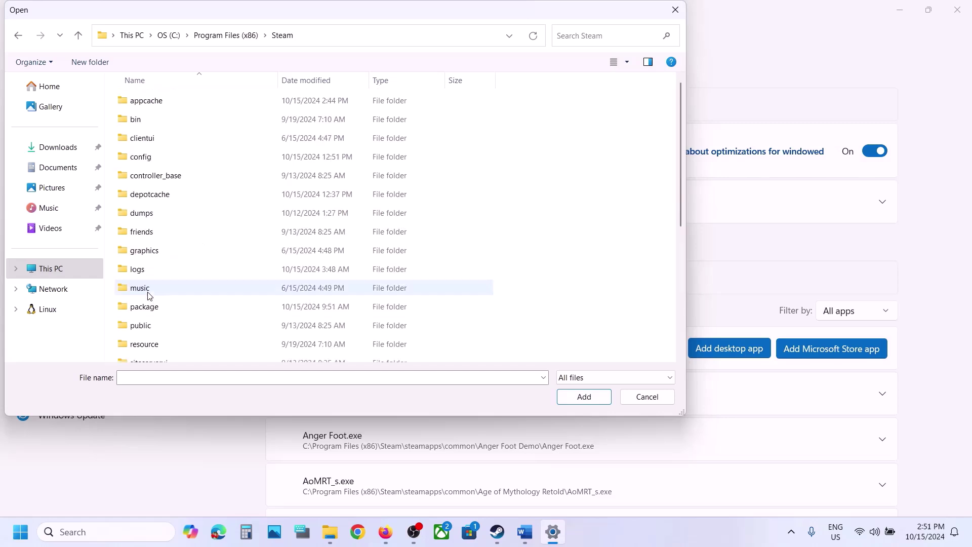
- Open steamapps\common\New World and add NewWorldLauncher to the custom graphics apps
scroll(163, 213, "down", 3)
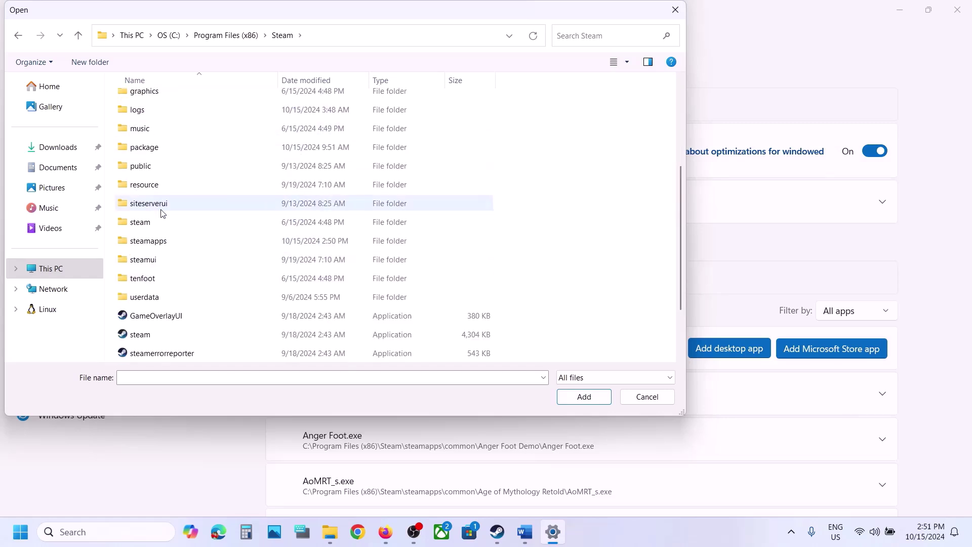
double_click(163, 242)
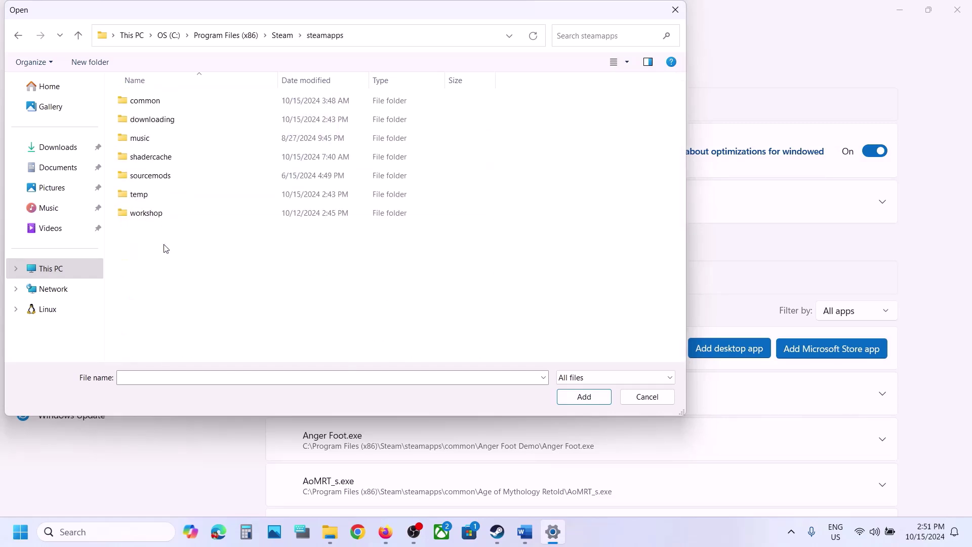
double_click(141, 100)
double_click(183, 134)
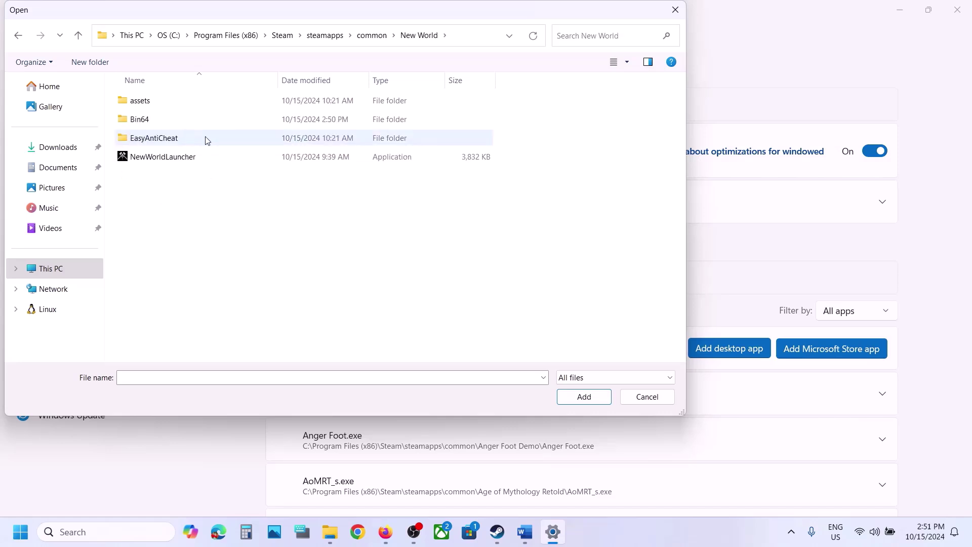
left_click(156, 154)
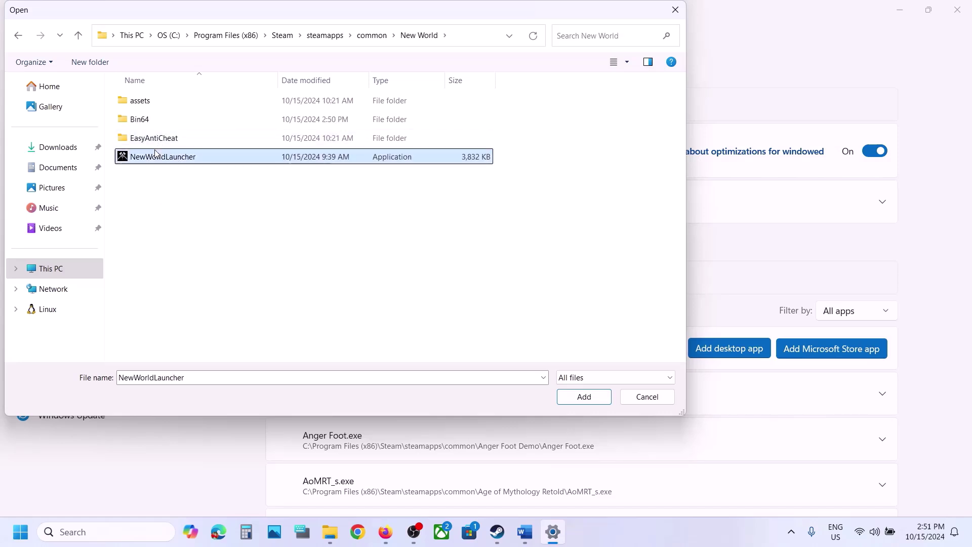
left_click(580, 397)
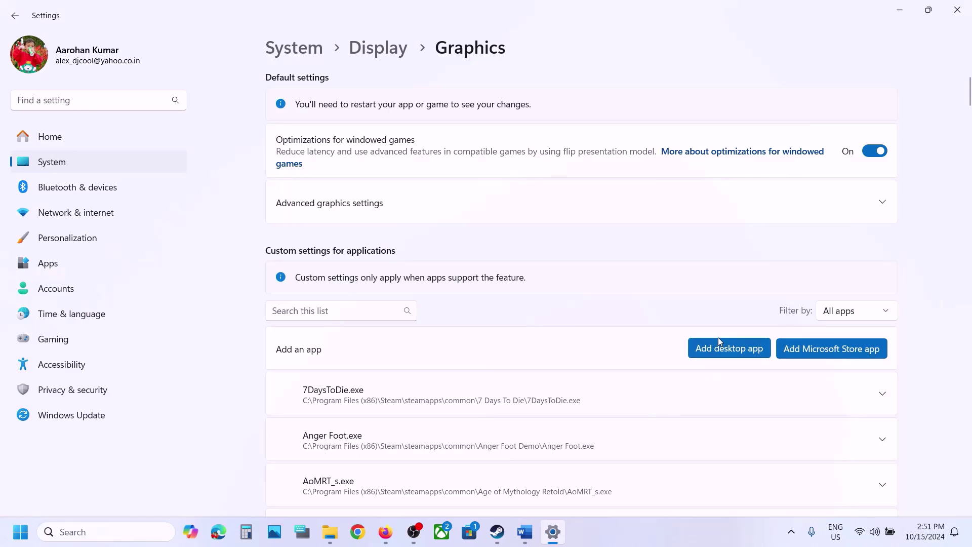
- Add the NewWorld application from the game's Bin64 folder as another desktop app
left_click(717, 354)
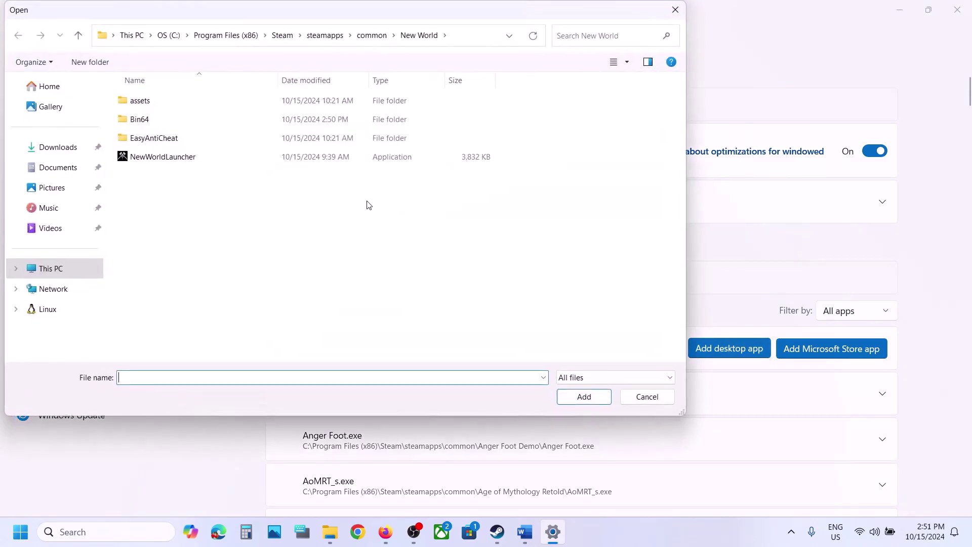
left_click(146, 126)
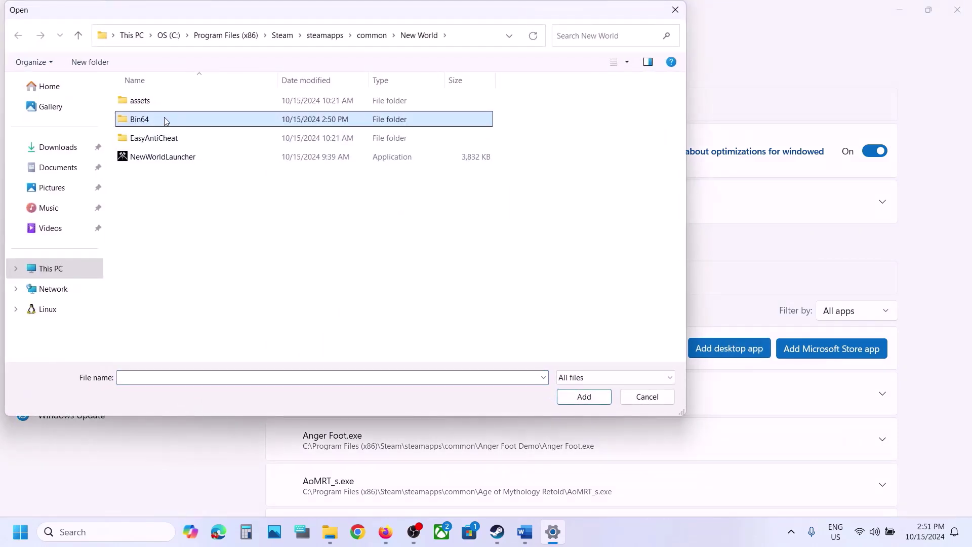
double_click(156, 119)
left_click(163, 138)
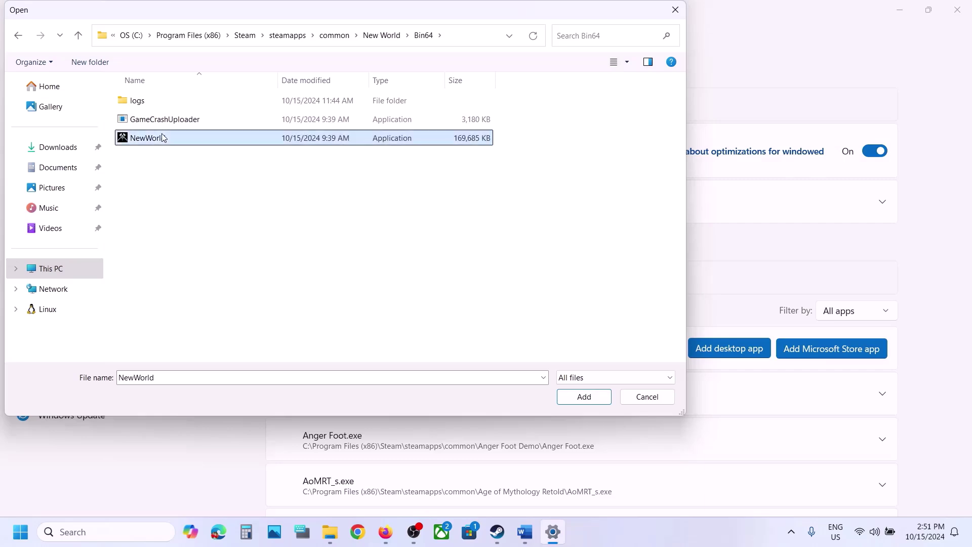
left_click(584, 397)
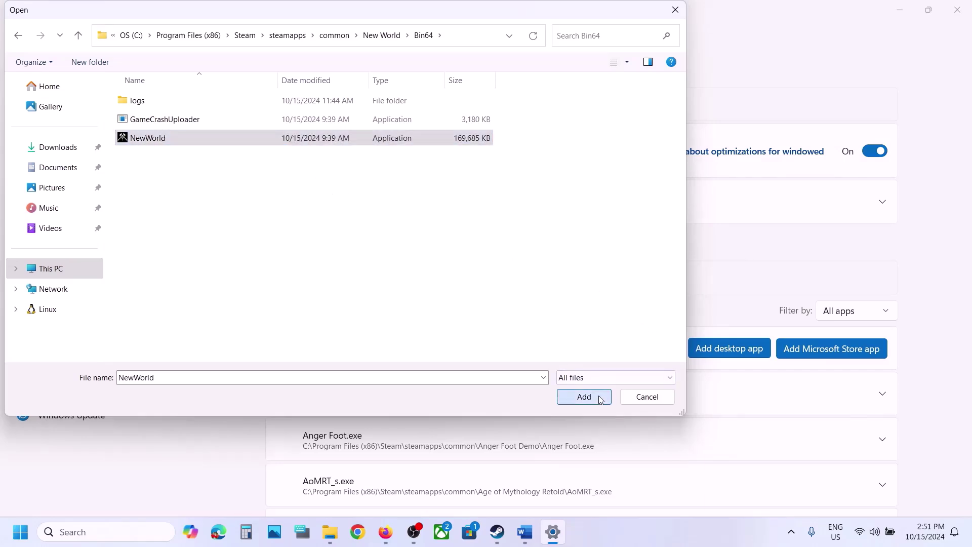
- Try to find the game in the custom graphics app list by searching for "new world"
scroll(600, 400, "down", 6)
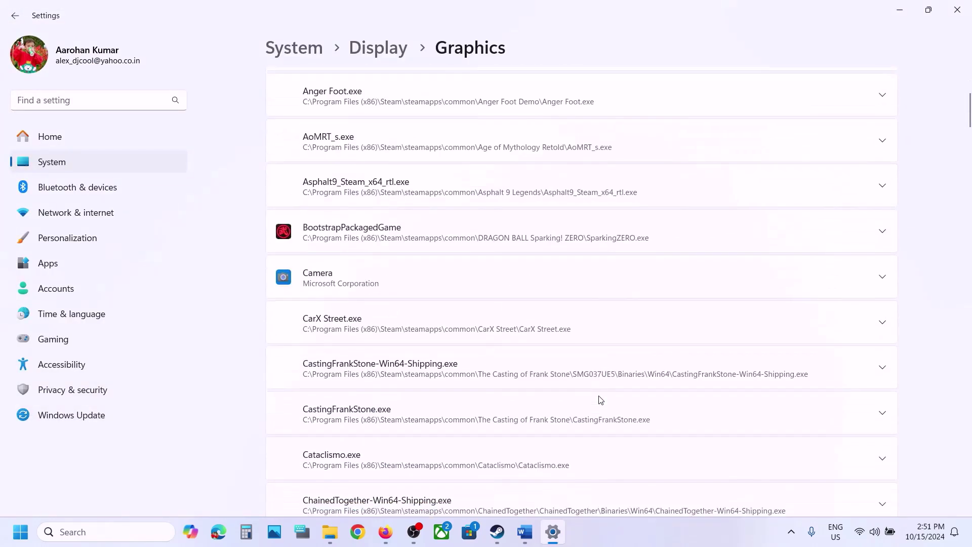
scroll(600, 400, "down", 6)
scroll(599, 400, "up", 5)
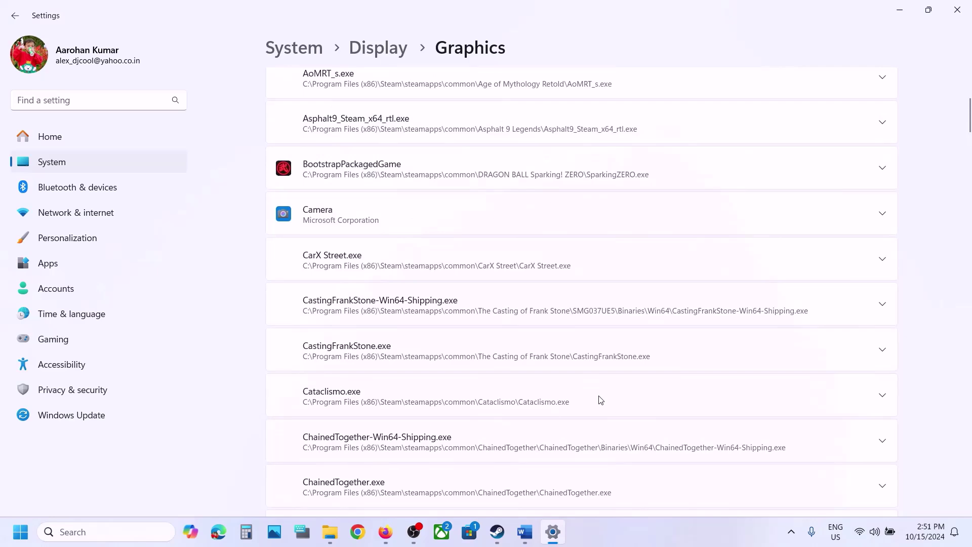
scroll(599, 400, "up", 8)
left_click(336, 316)
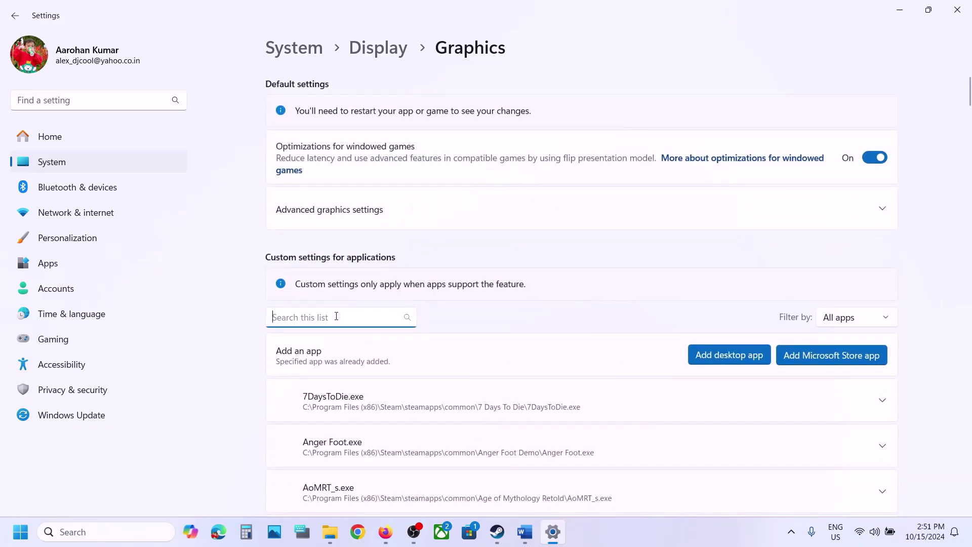
type("new world")
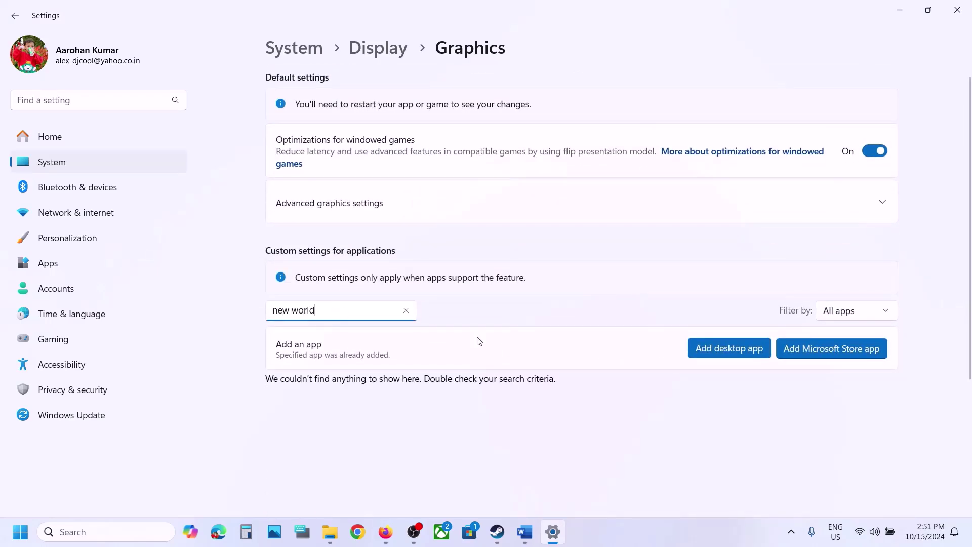
scroll(477, 340, "down", 3)
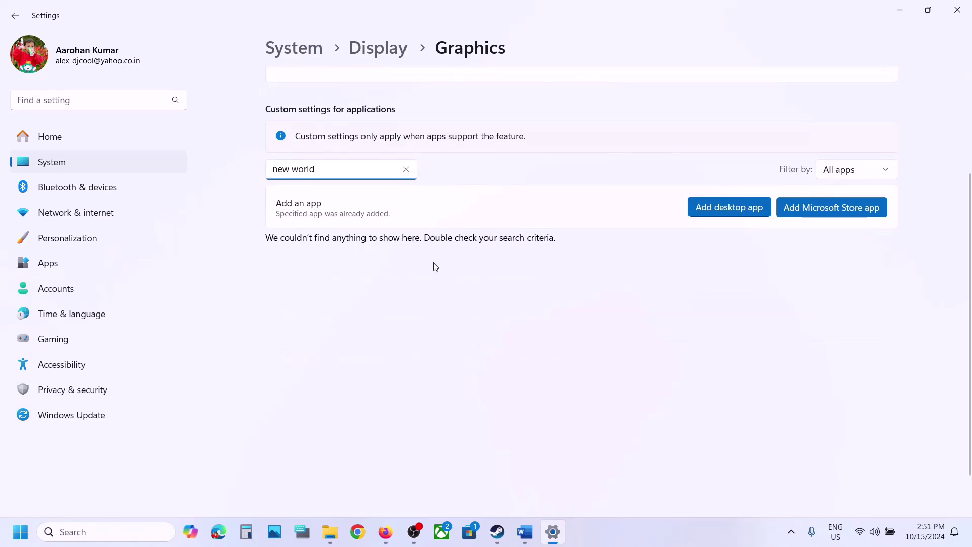
type("d")
- Replace the app list search with "new" and expand the NewWorld entry's graphics options
key("ctrl+a")
key("BackSpace")
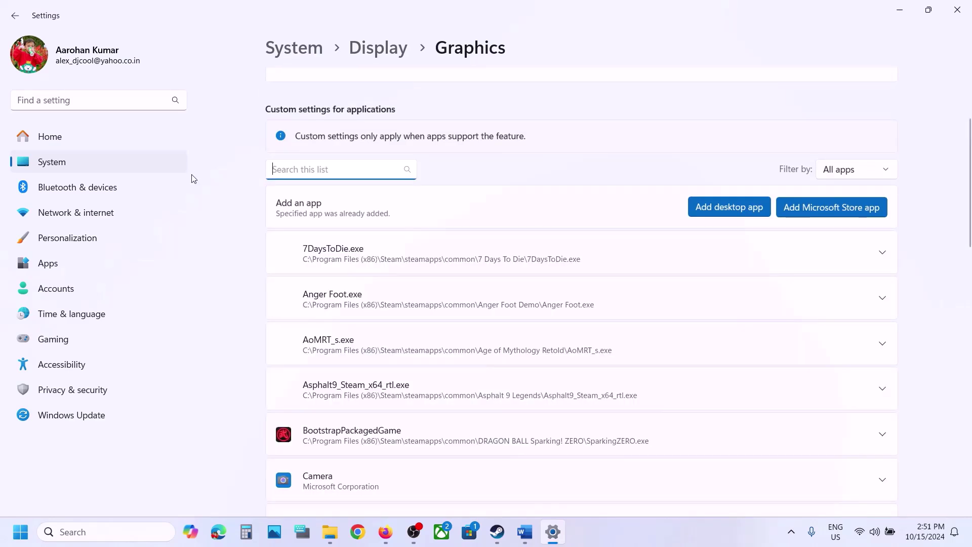
type("new")
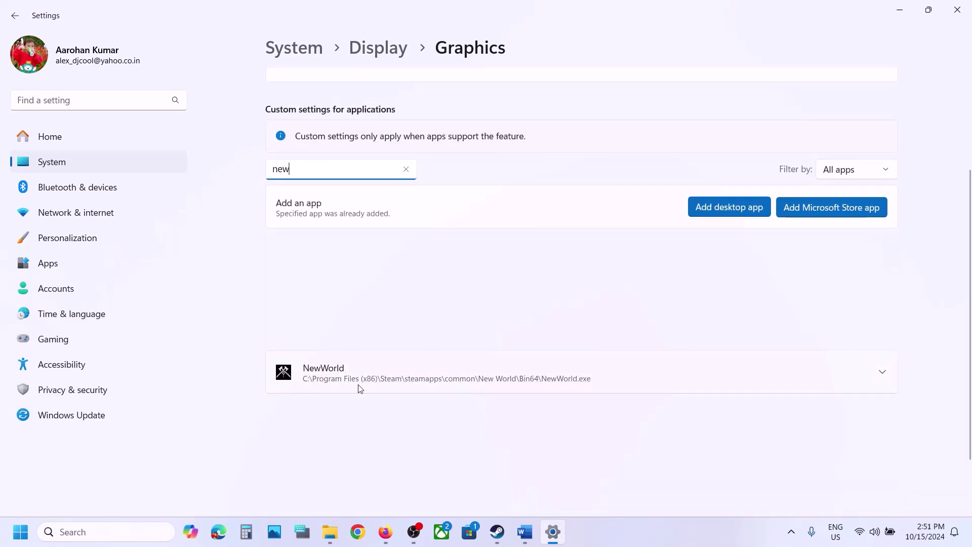
left_click(889, 374)
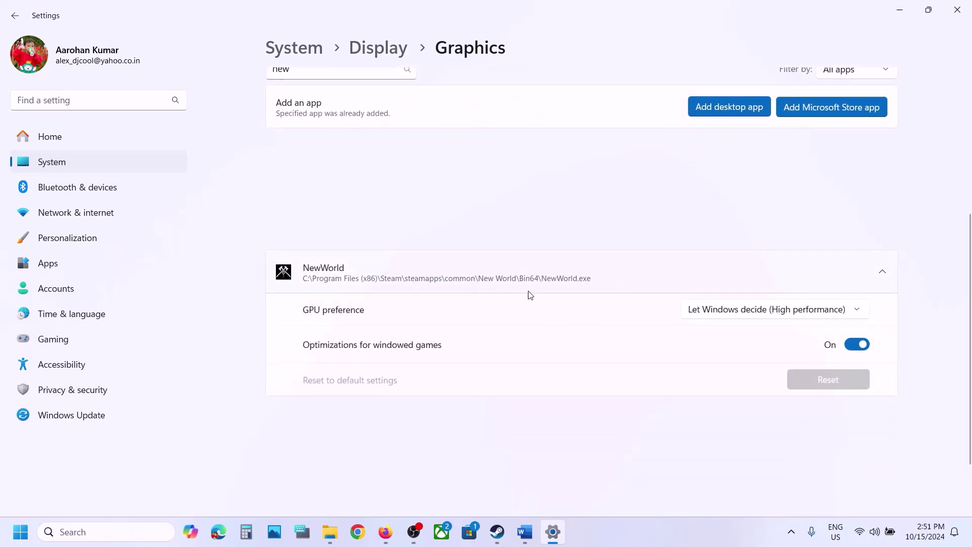
- Set NewWorld's GPU preference to High Performance (NVIDIA GeForce RTX 3050 Laptop GPU) and close the graphics settings
left_click(853, 310)
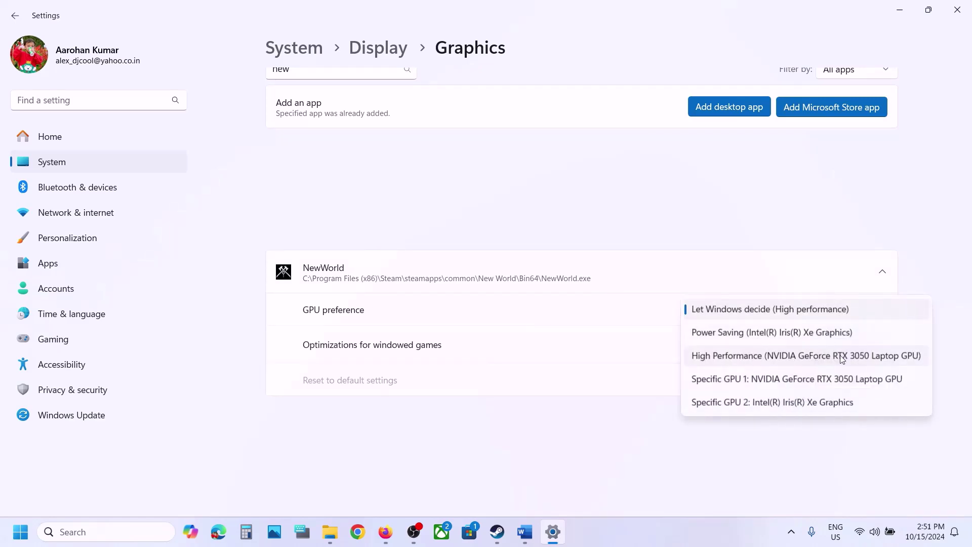
left_click(773, 360)
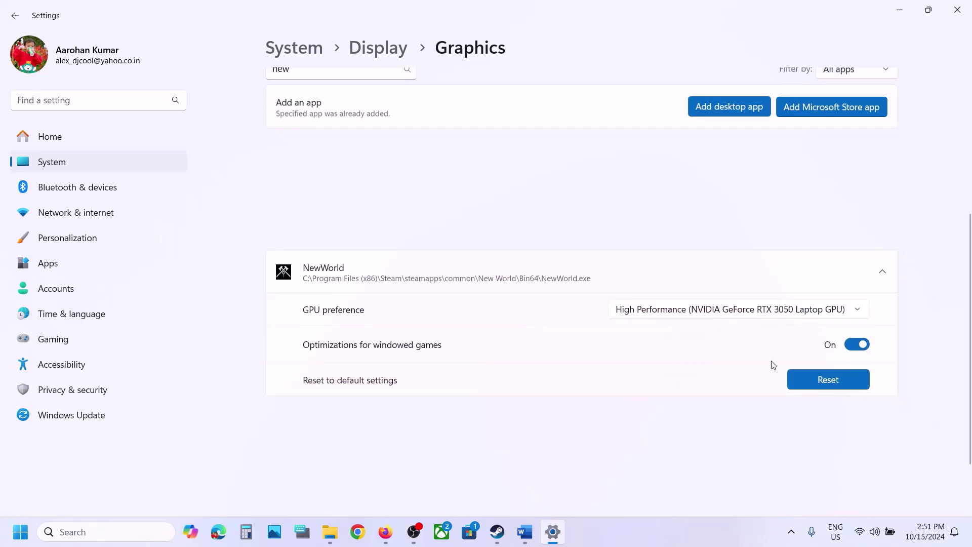
left_click(956, 9)
- Review Step 9 in the Word document about allowing the game in the antivirus program and Windows Security
scroll(406, 378, "down", 5)
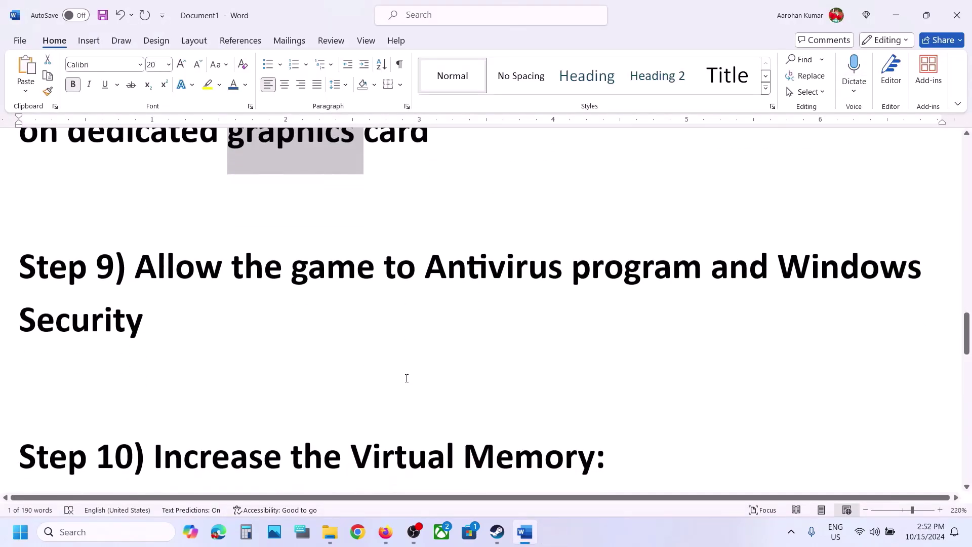
scroll(241, 386, "up", 2)
left_click_drag(137, 360, 622, 363)
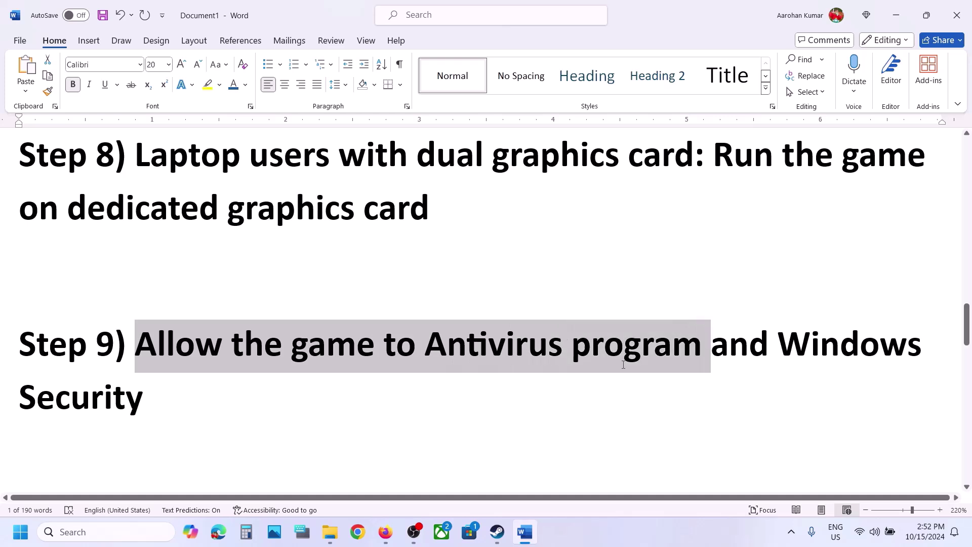
left_click(450, 417)
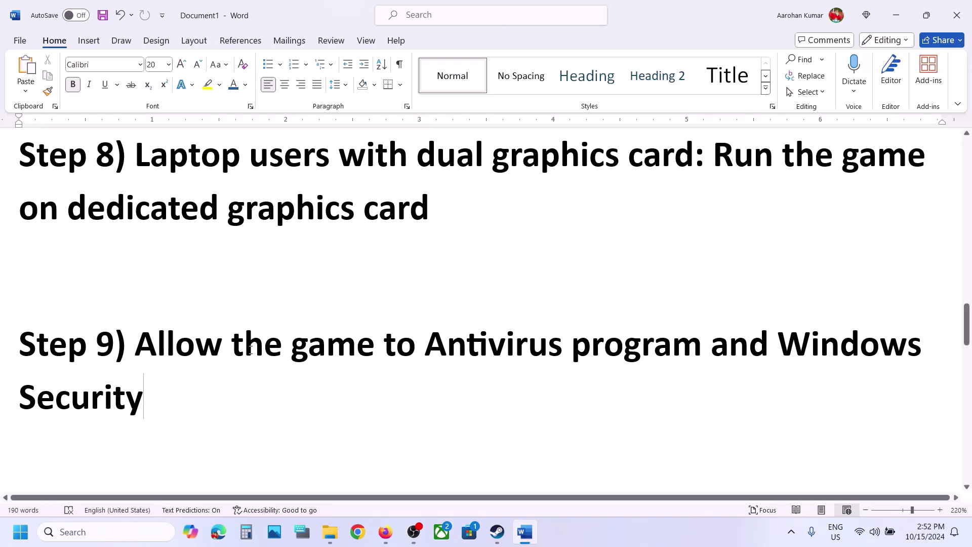
left_click_drag(244, 344, 709, 350)
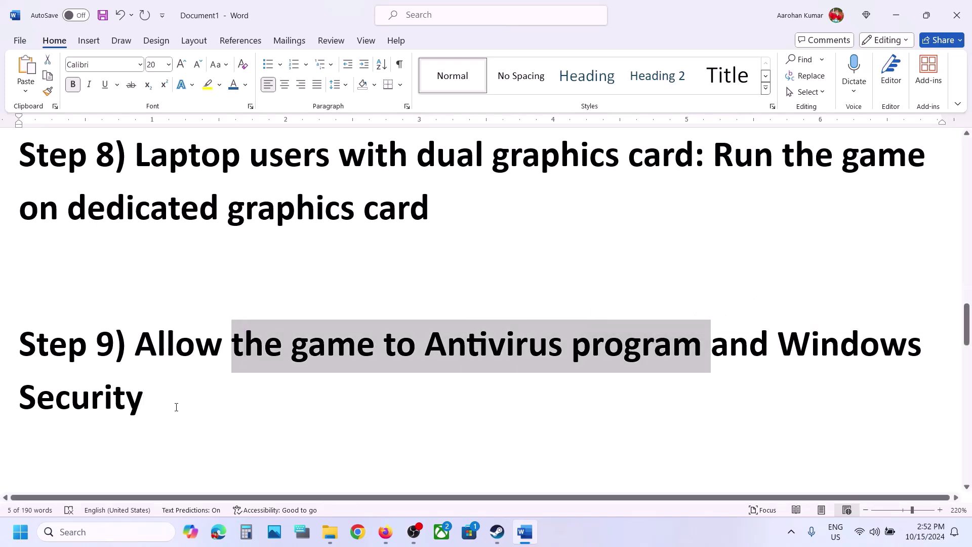
- Open the list of apps allowed through Controlled folder access in Windows Security's ransomware protection
key("super+i")
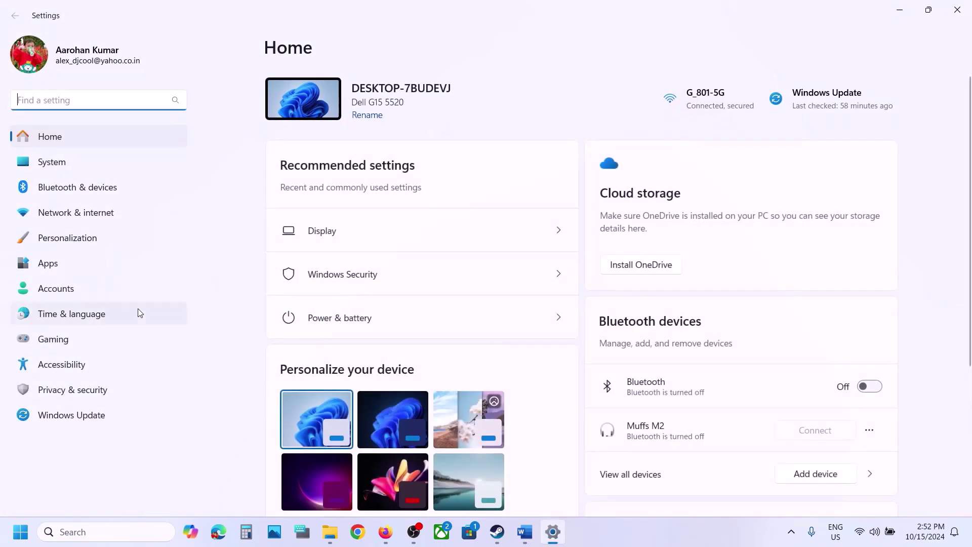
left_click(74, 399)
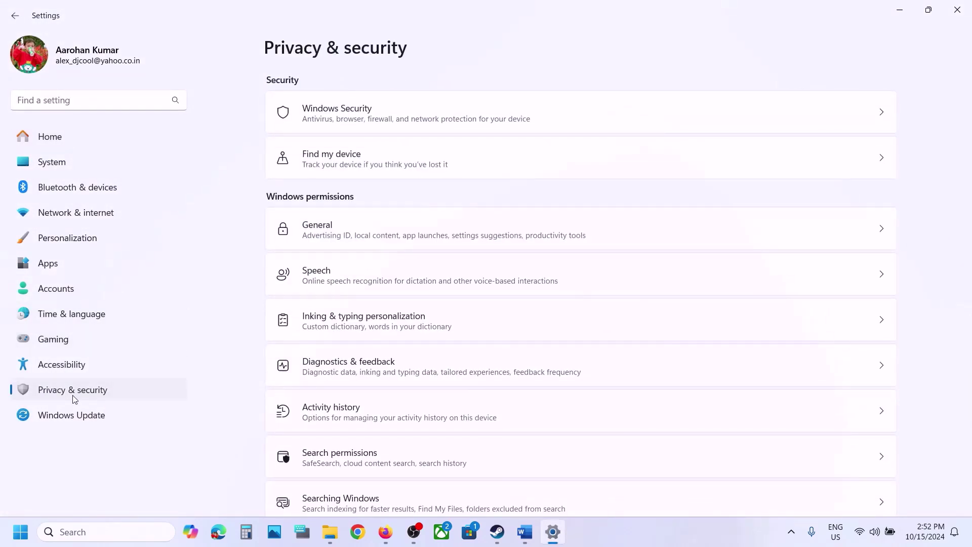
left_click(338, 120)
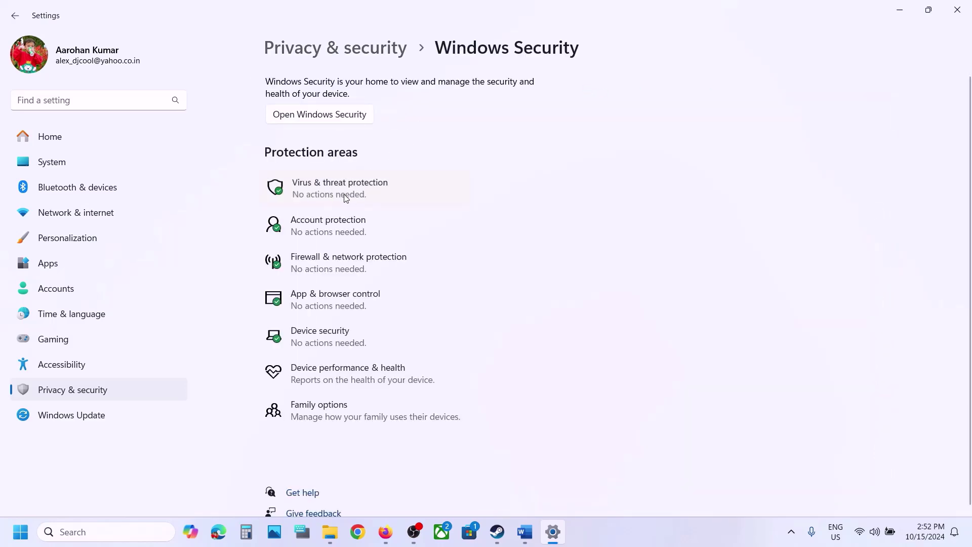
left_click(344, 194)
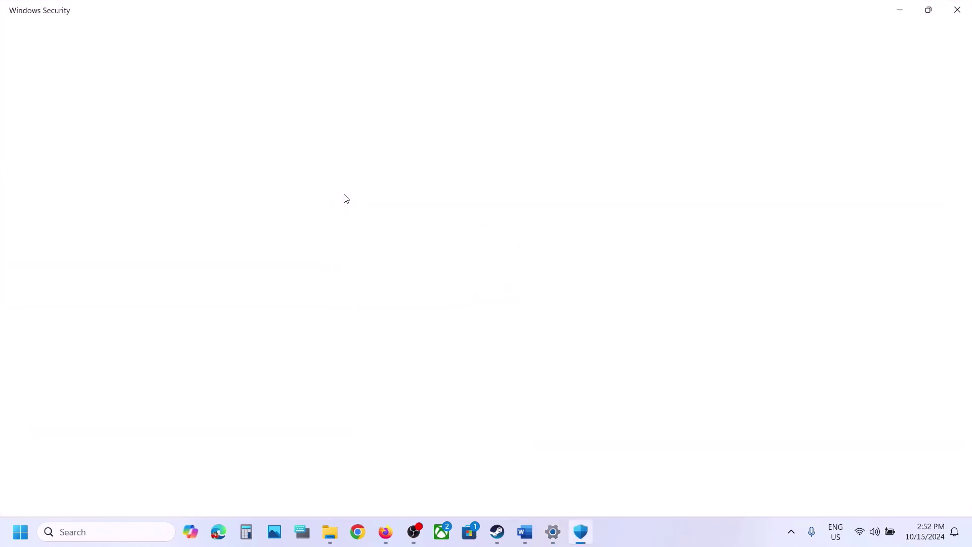
scroll(344, 202, "down", 3)
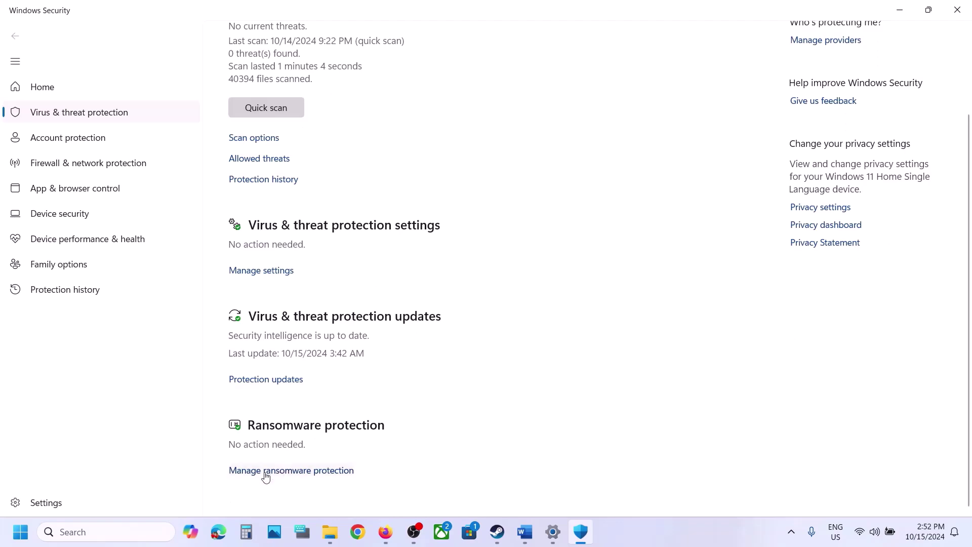
left_click(266, 470)
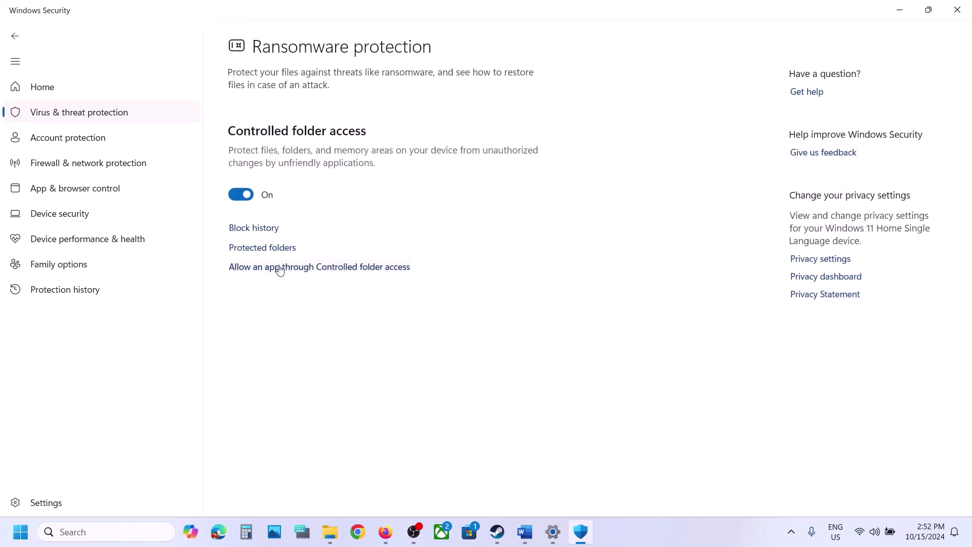
left_click(309, 268)
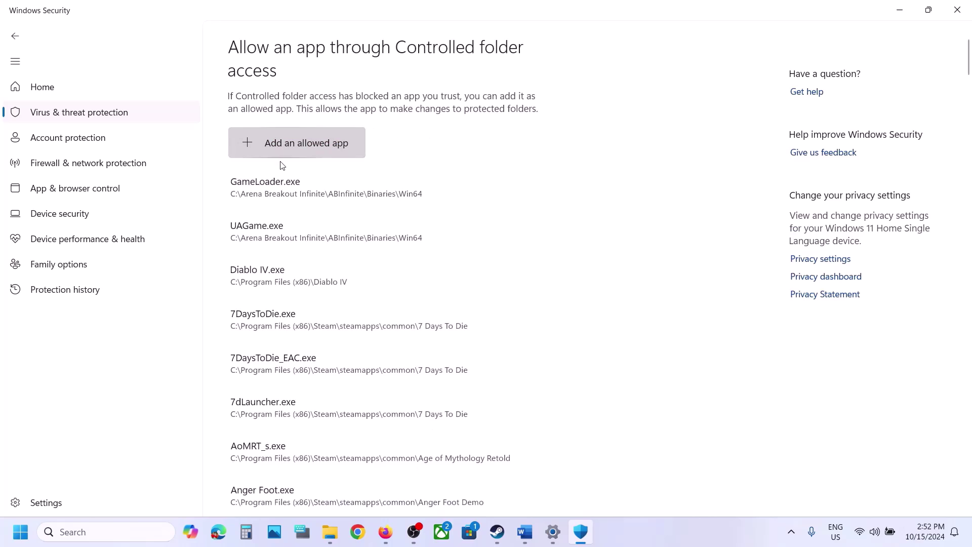
- Start adding an allowed app from all apps and browse to C:\Program Files (x86)\Steam
left_click(285, 153)
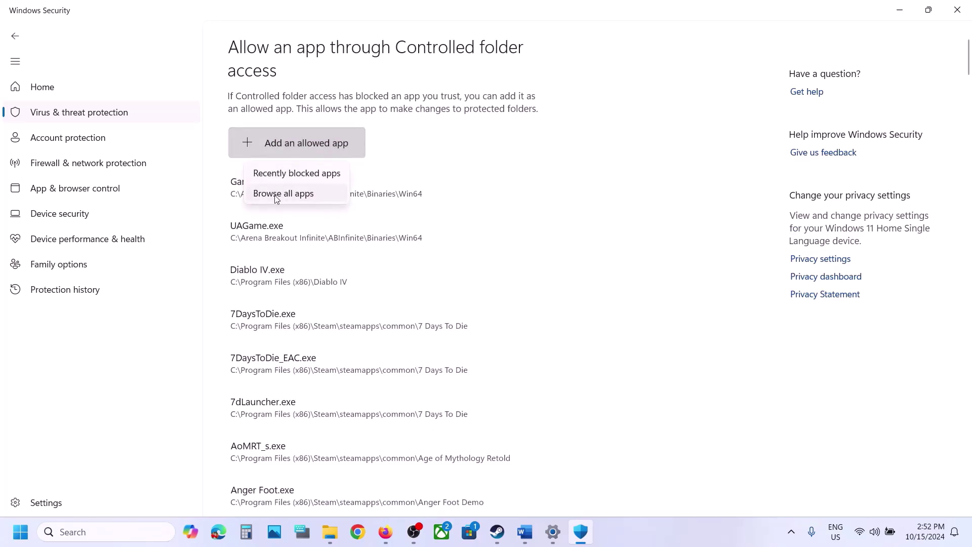
left_click(277, 194)
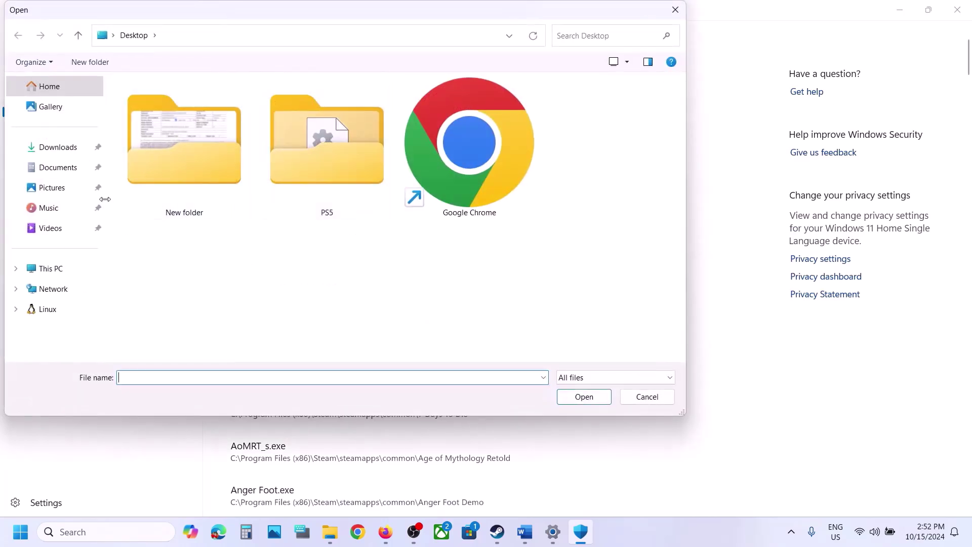
left_click(50, 271)
double_click(213, 119)
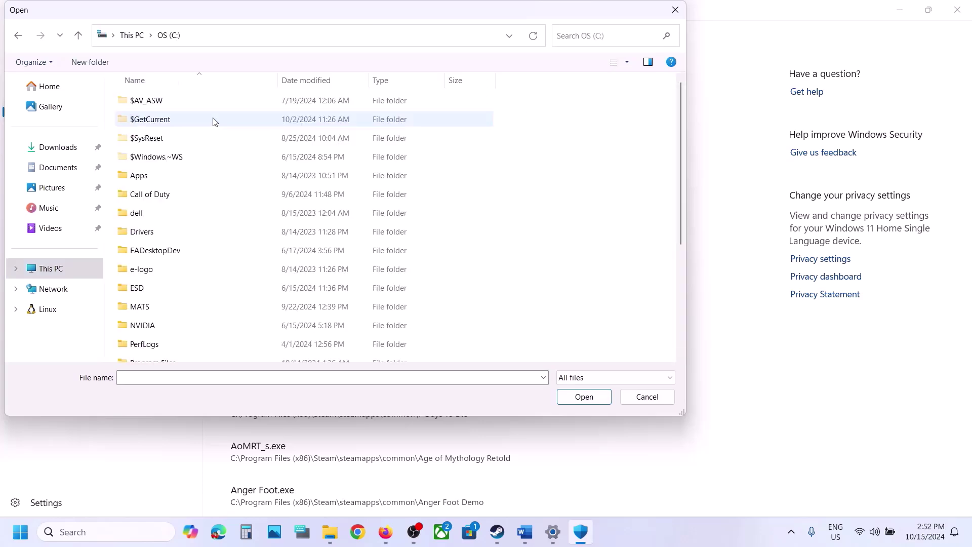
scroll(220, 218, "down", 3)
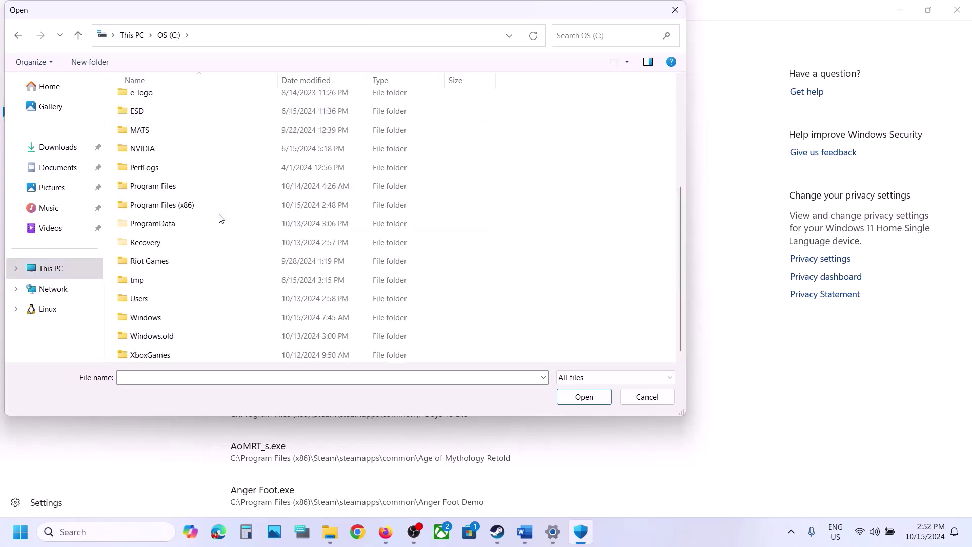
double_click(183, 207)
scroll(184, 213, "down", 5)
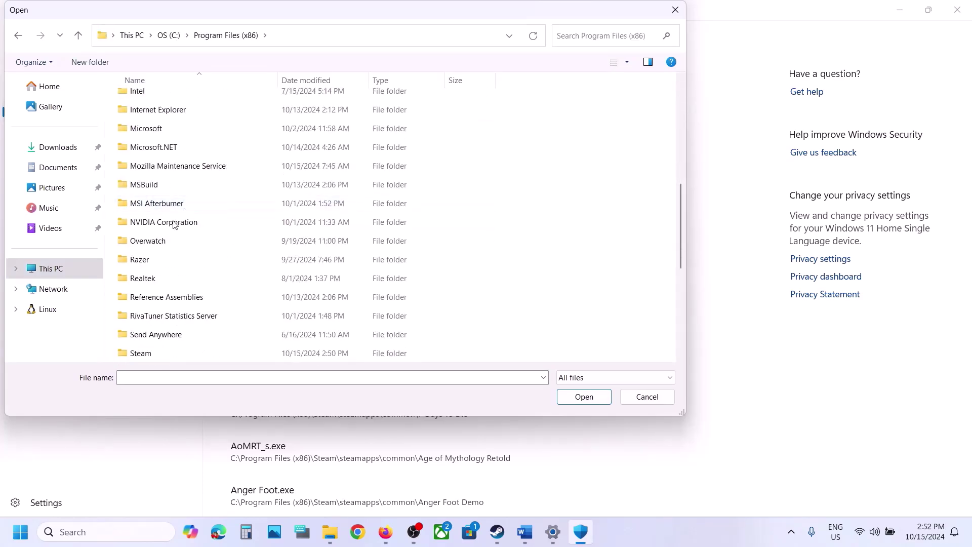
scroll(152, 253, "down", 5)
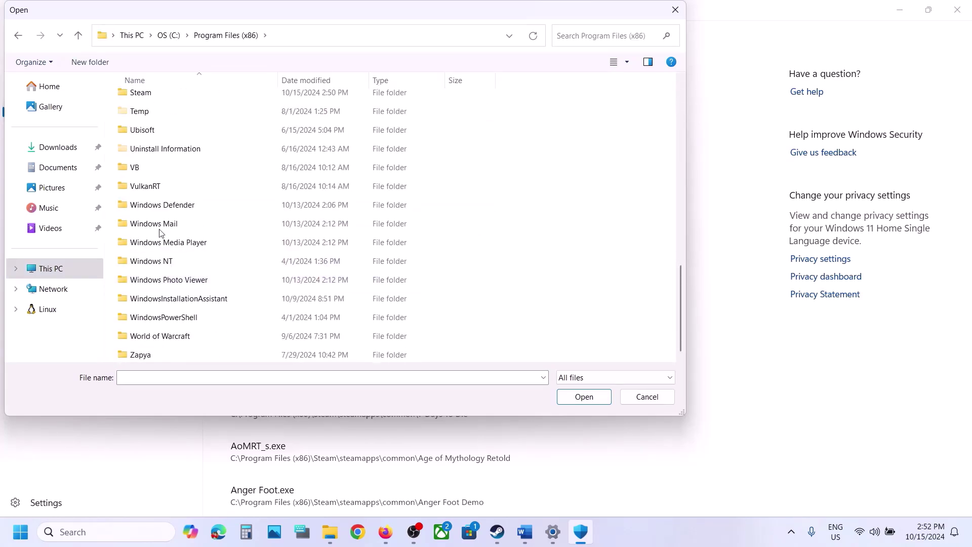
double_click(156, 94)
- Allow NewWorldLauncher from steamapps\common\New World through Controlled folder access
scroll(169, 208, "down", 5)
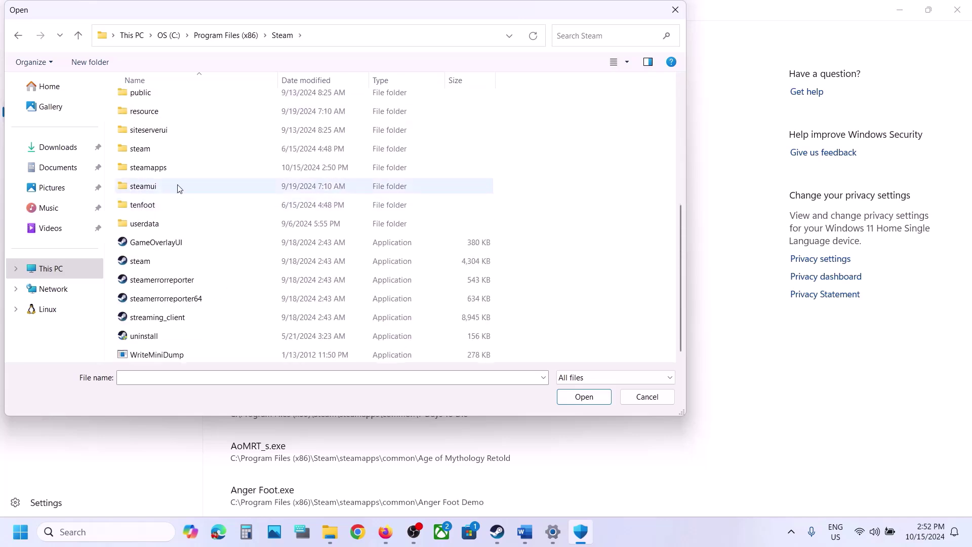
double_click(169, 167)
double_click(156, 104)
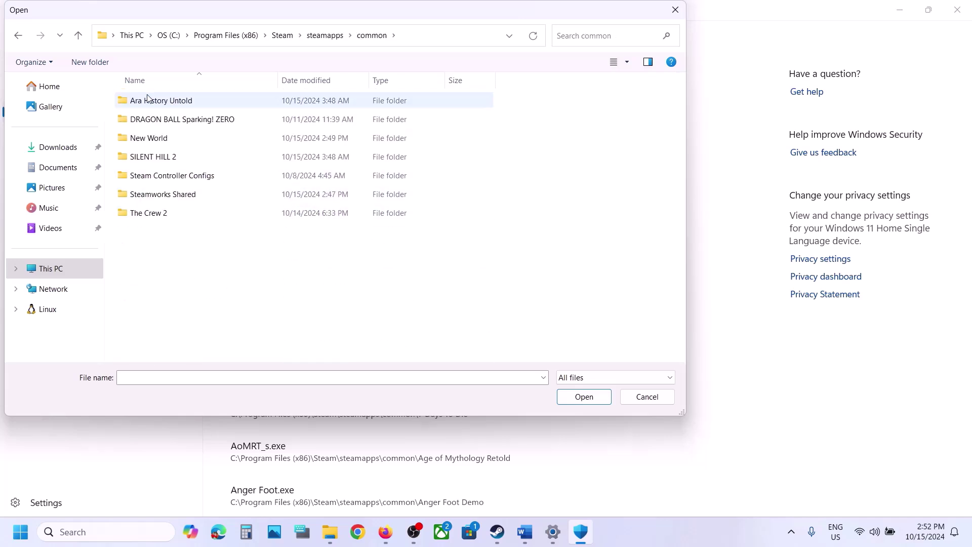
left_click(152, 139)
double_click(151, 139)
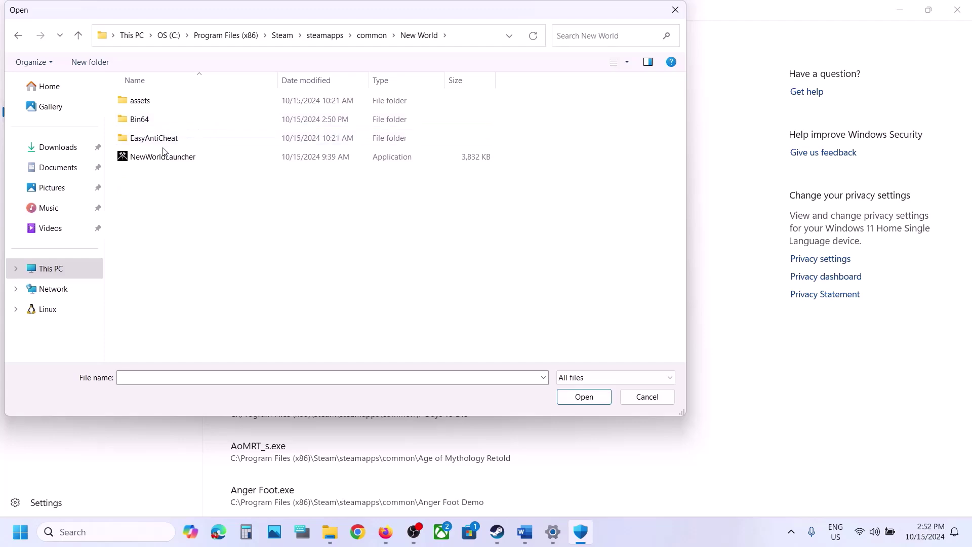
left_click(153, 160)
left_click(582, 399)
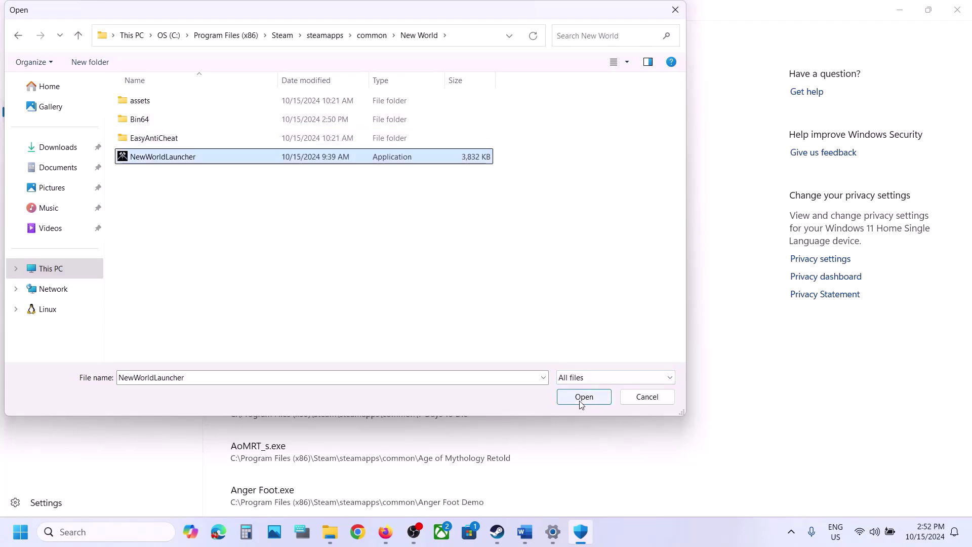
- Add the NewWorld application from the game's Bin64 folder as another app allowed through Controlled folder access
left_click(327, 141)
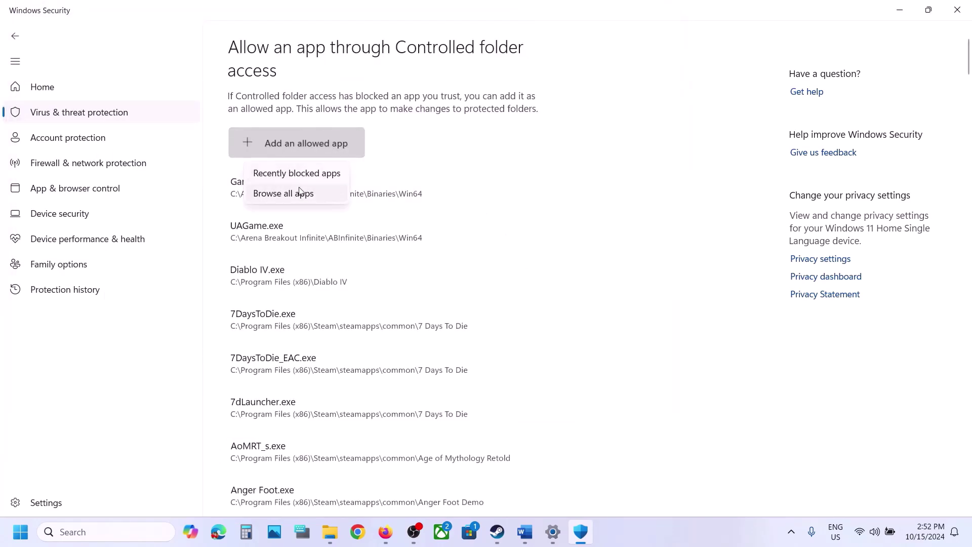
left_click(297, 194)
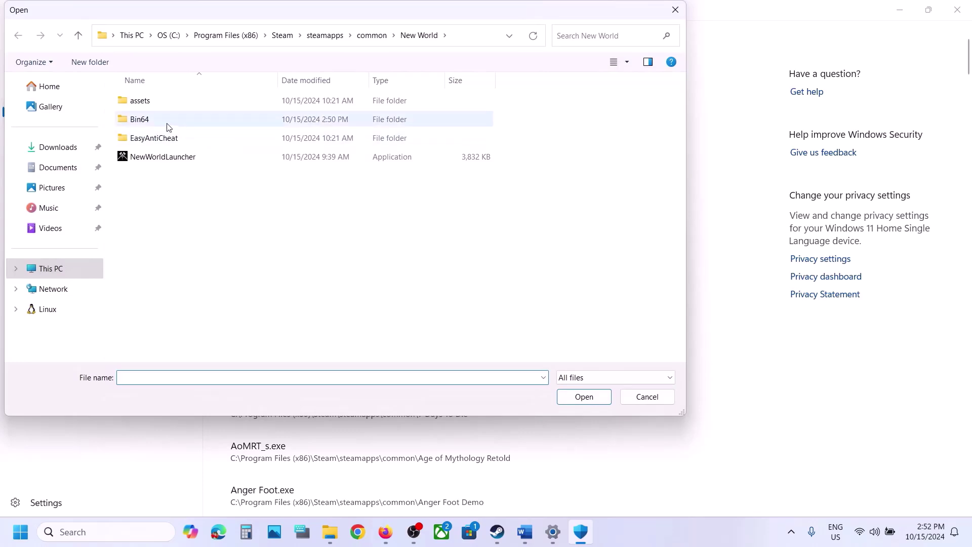
double_click(151, 121)
left_click(143, 141)
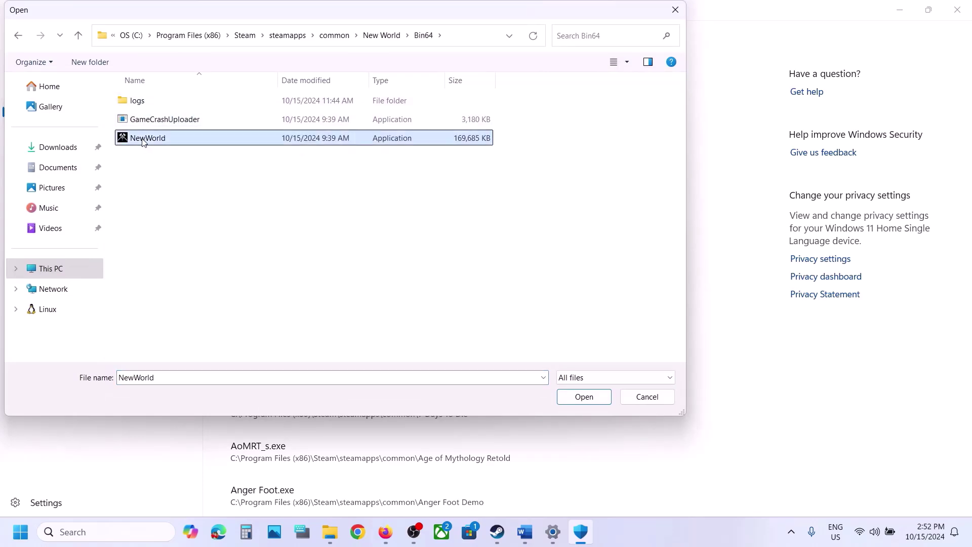
left_click(583, 396)
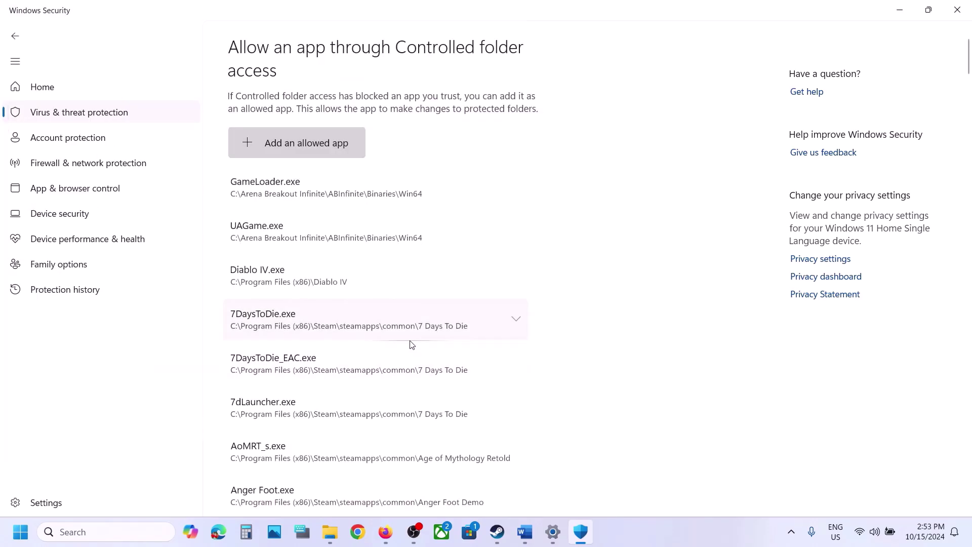
- Switch to Control Panel and open the list of apps allowed through Windows Defender Firewall
left_click(93, 532)
type("control")
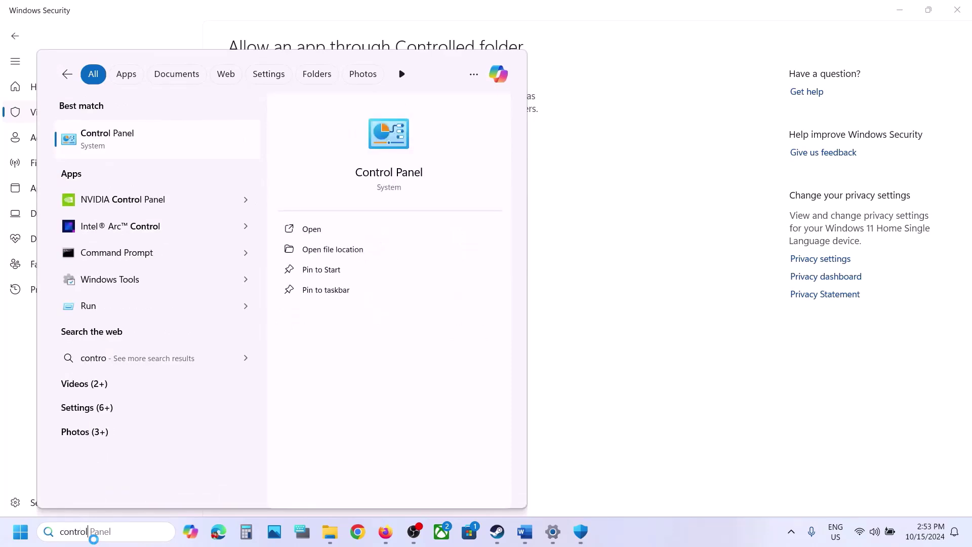
key("Return")
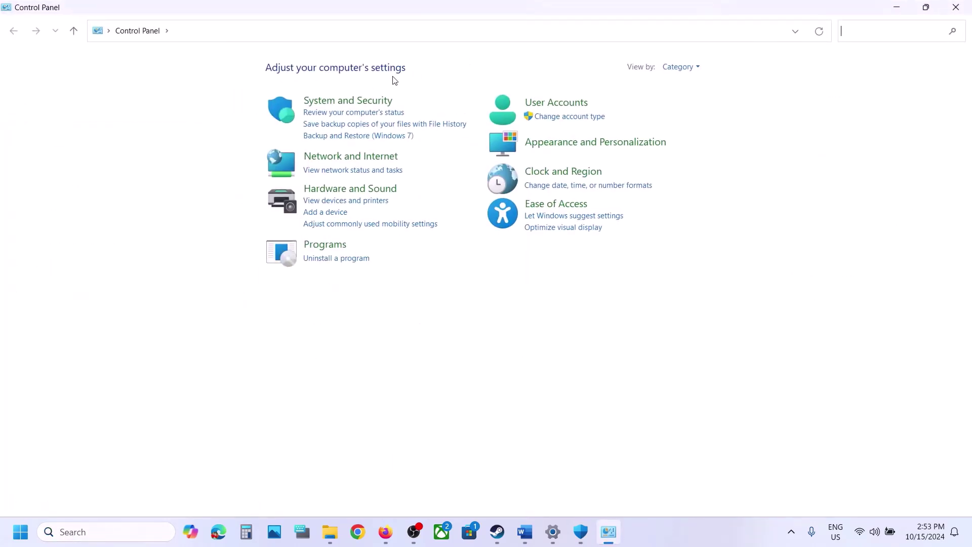
left_click(358, 100)
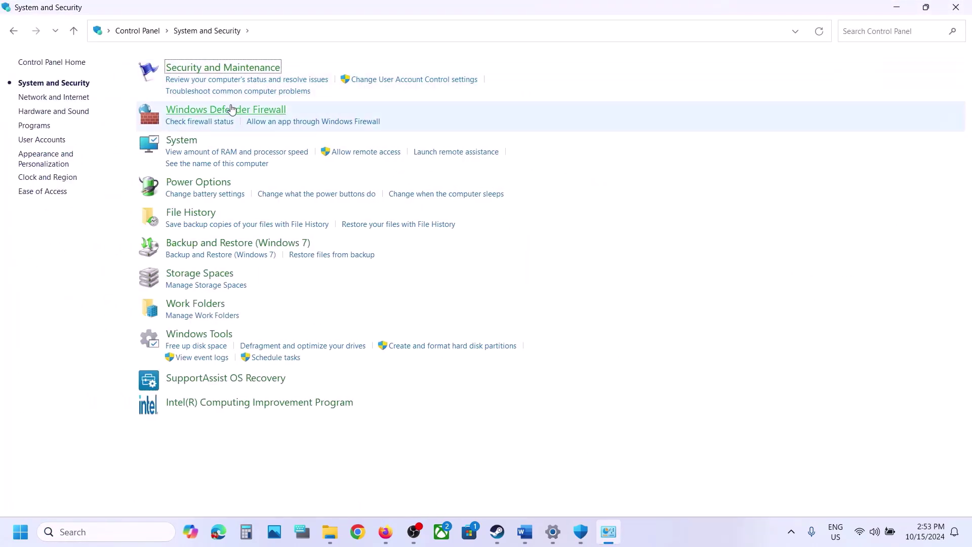
left_click(231, 109)
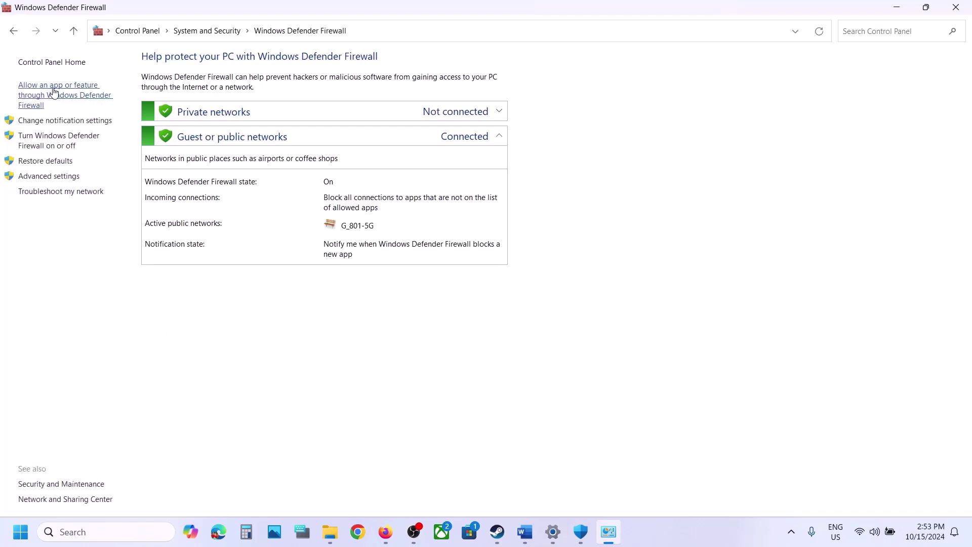
left_click(66, 97)
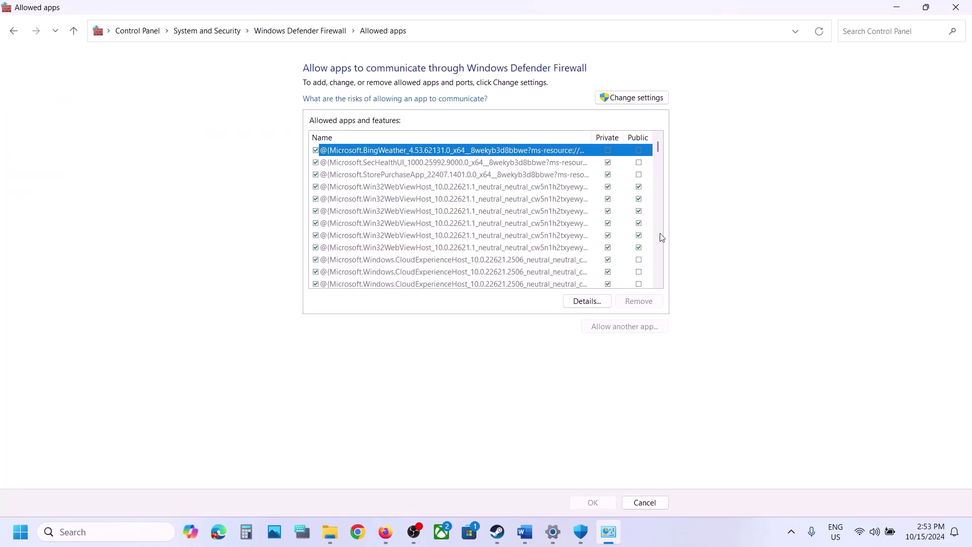
- Unlock the firewall's allowed-apps settings, start adding another app and browse to C:\Program Files (x86)\Steam
left_click(637, 101)
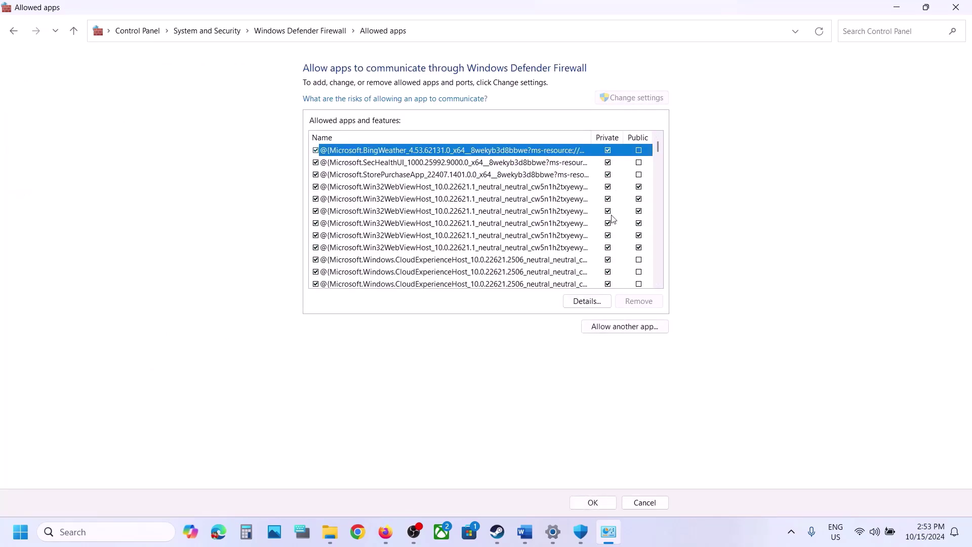
left_click(609, 326)
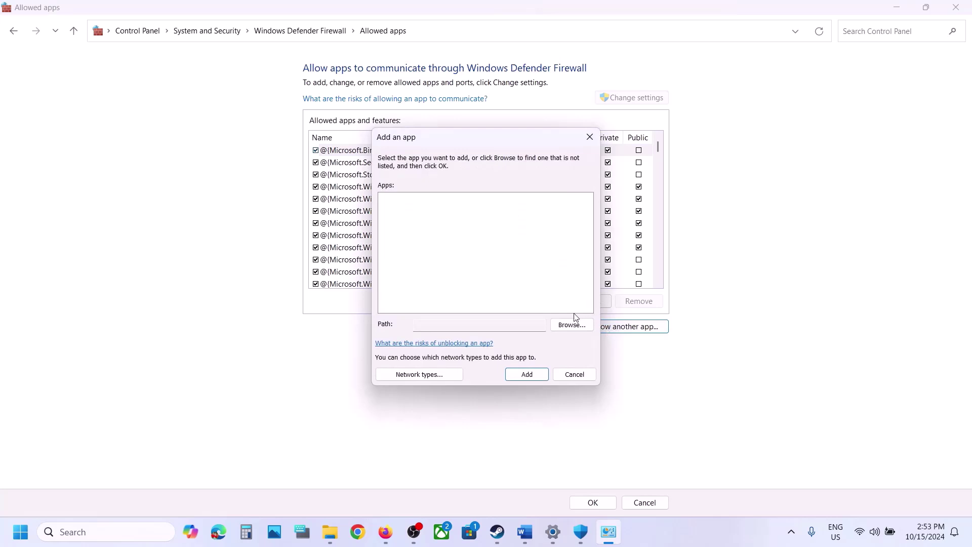
left_click(570, 323)
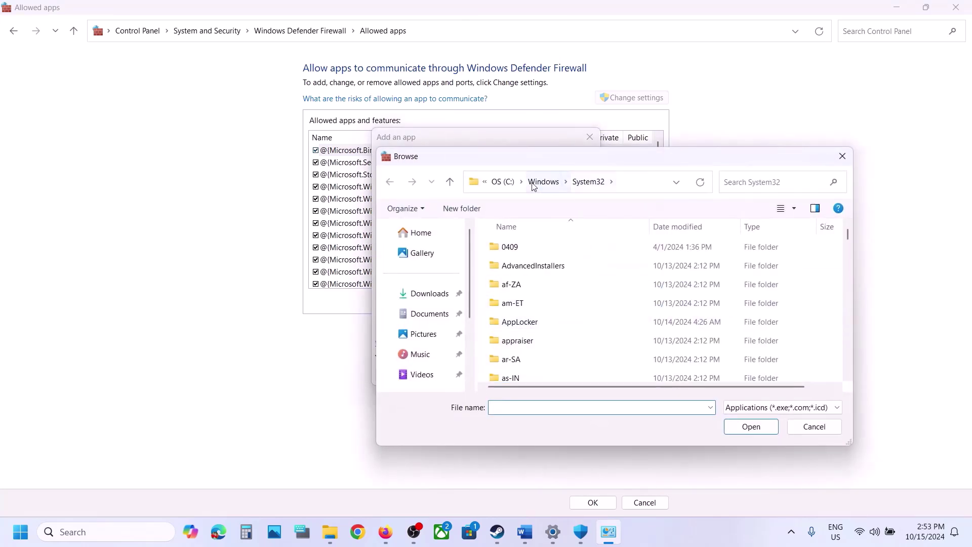
left_click(502, 181)
scroll(541, 304, "up", 2)
double_click(554, 317)
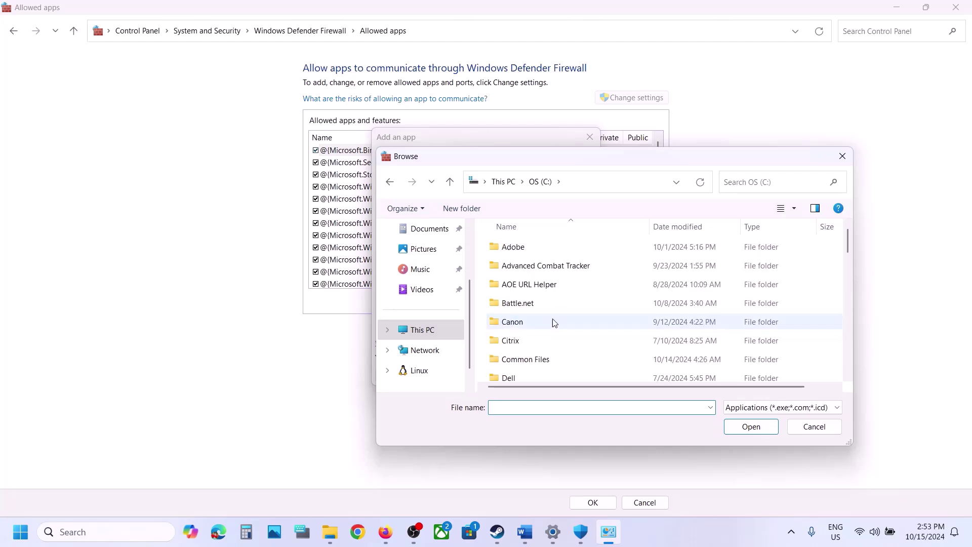
scroll(554, 320, "down", 3)
scroll(523, 325, "down", 6)
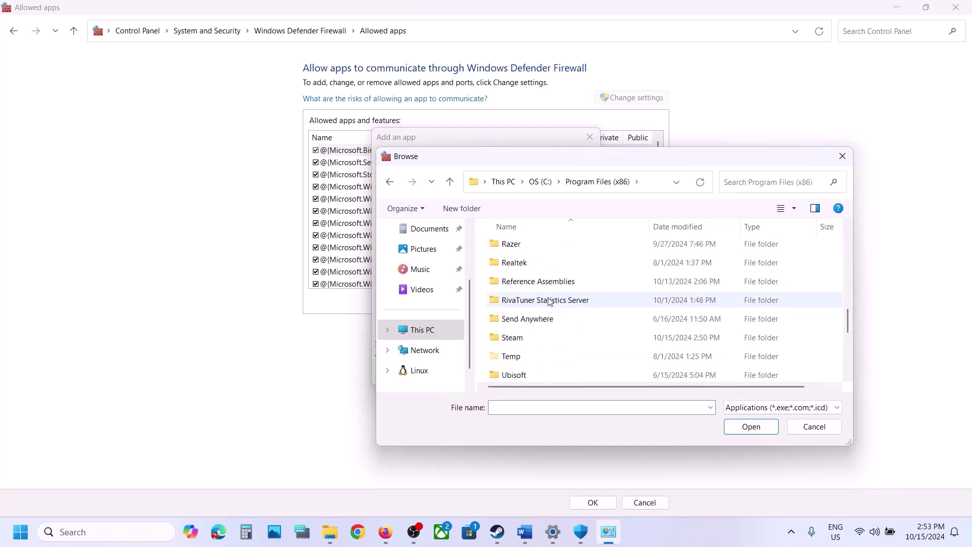
left_click(527, 336)
double_click(527, 336)
scroll(527, 336, "down", 3)
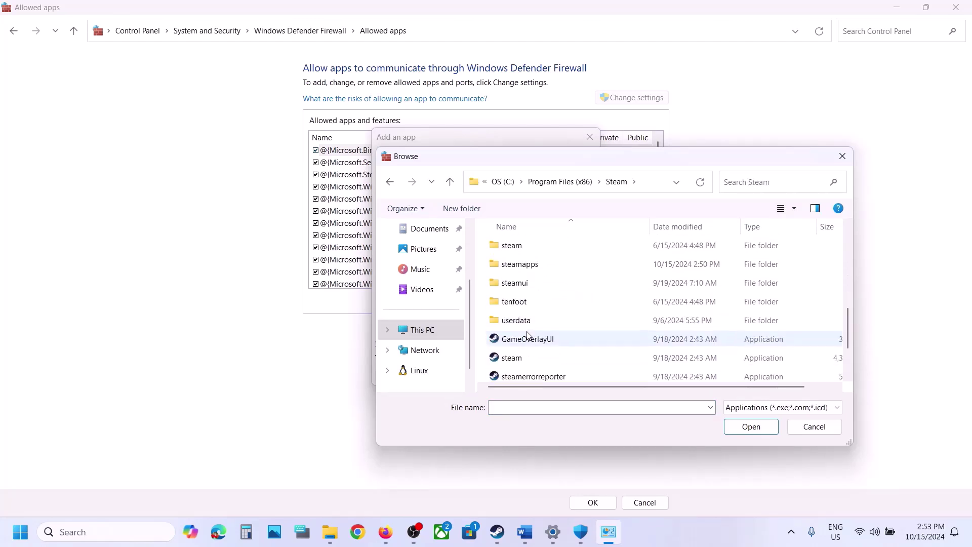
- Add the NewWorld application from steamapps\common\New World\Bin64 to the apps allowed through the firewall
double_click(519, 259)
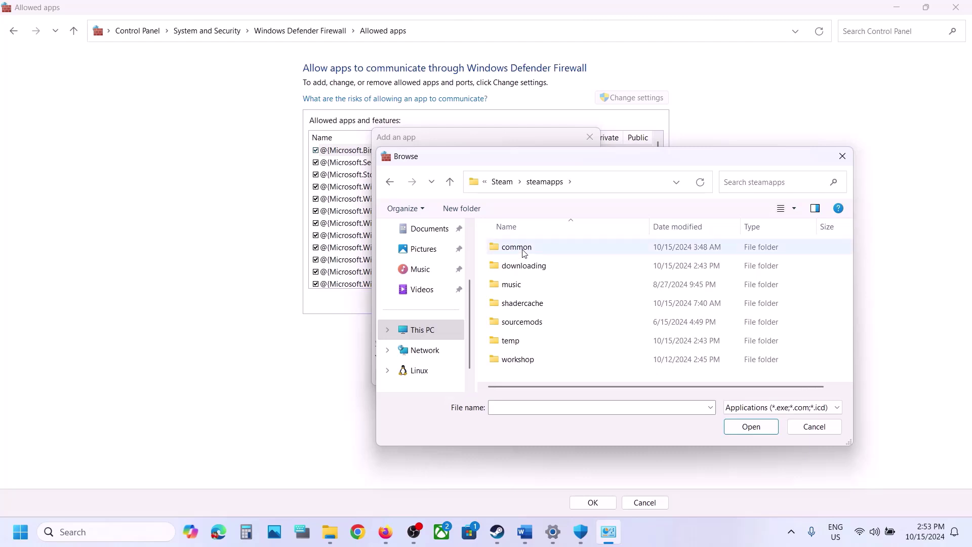
double_click(522, 250)
double_click(541, 287)
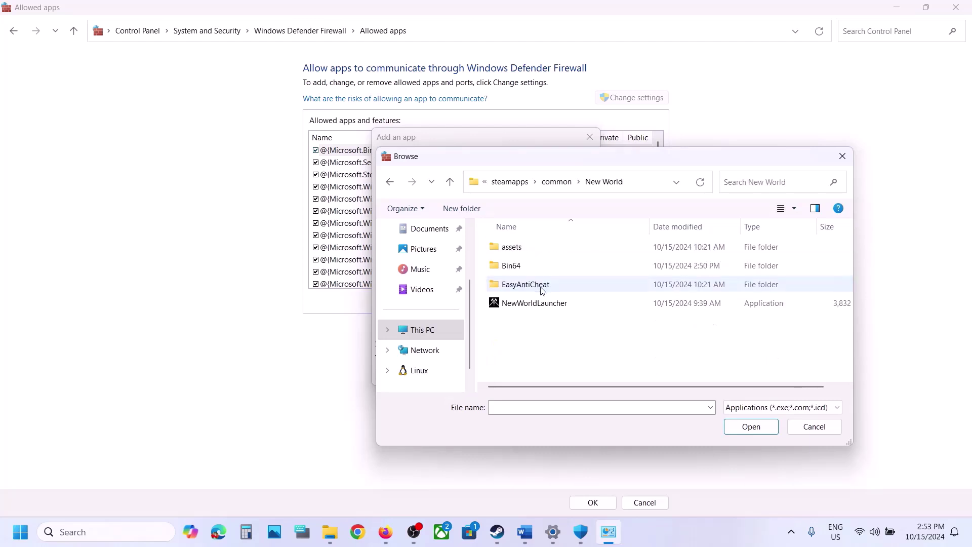
double_click(519, 265)
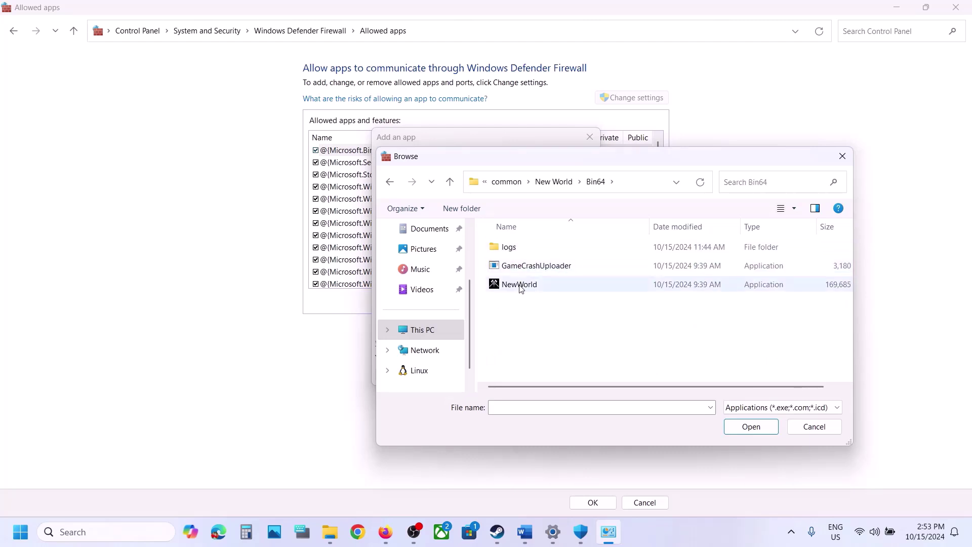
left_click(520, 285)
left_click(750, 426)
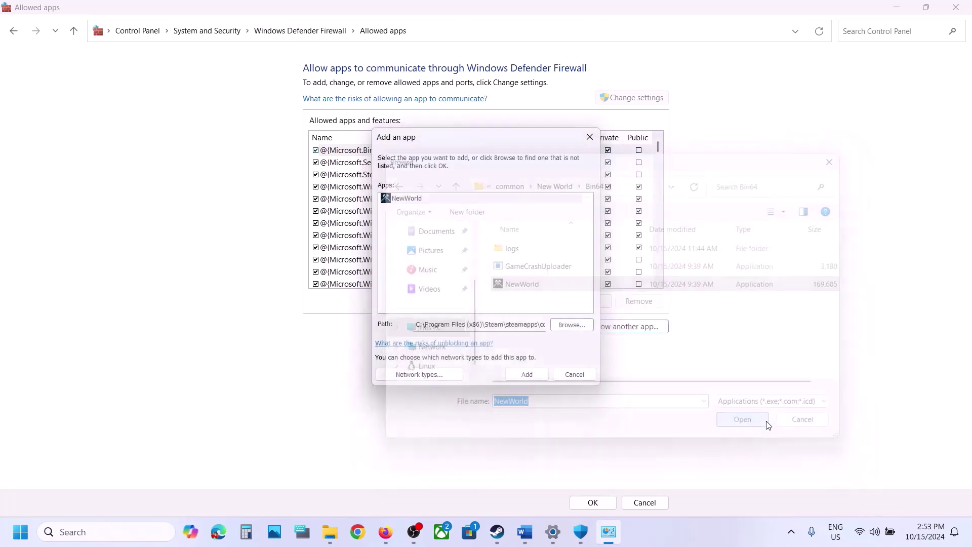
left_click(525, 375)
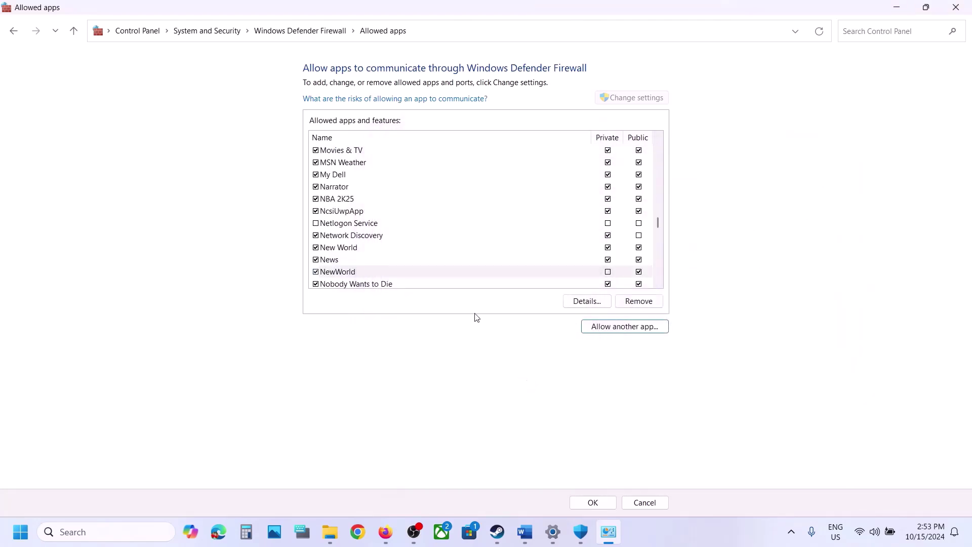
- Save the firewall's allowed-apps list with NewWorld selected and close the Control Panel, Windows Security and Settings windows
left_click(350, 274)
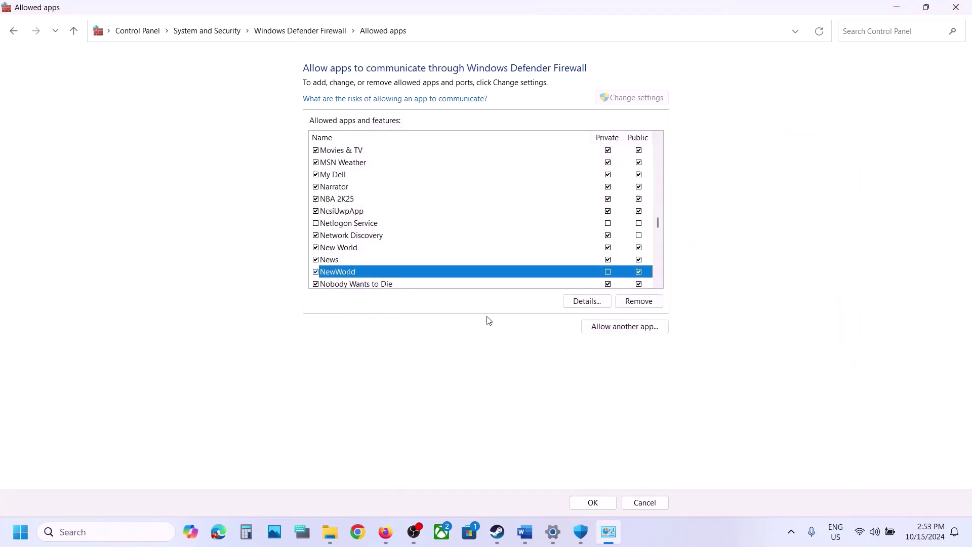
left_click(592, 501)
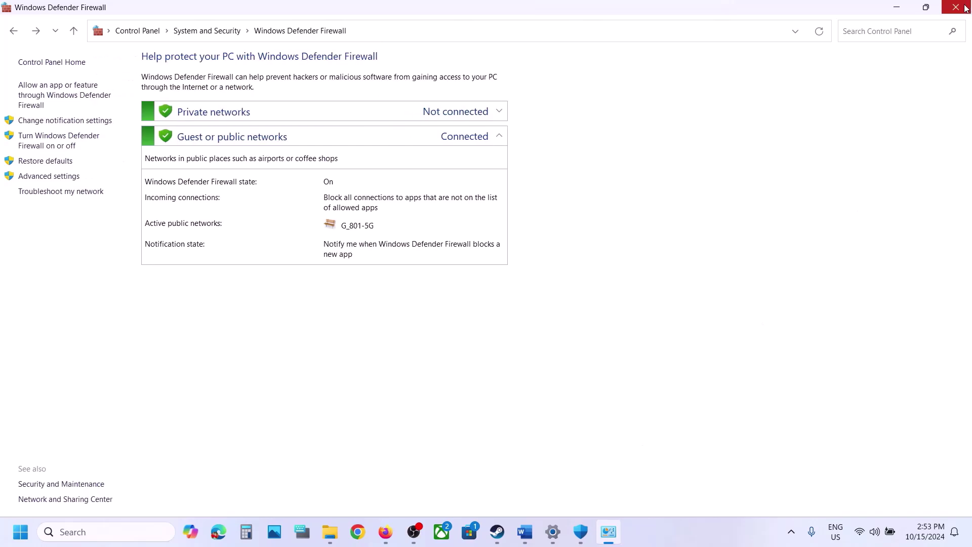
left_click(966, 8)
left_click(966, 8)
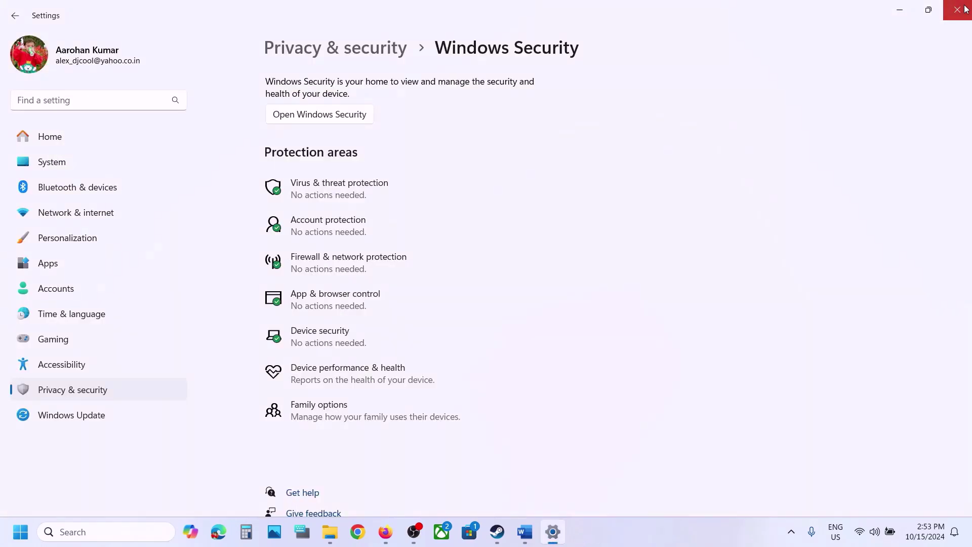
left_click(965, 9)
- Copy "View Advanced system settings" from the Word note and open that item through Windows search
scroll(388, 377, "down", 5)
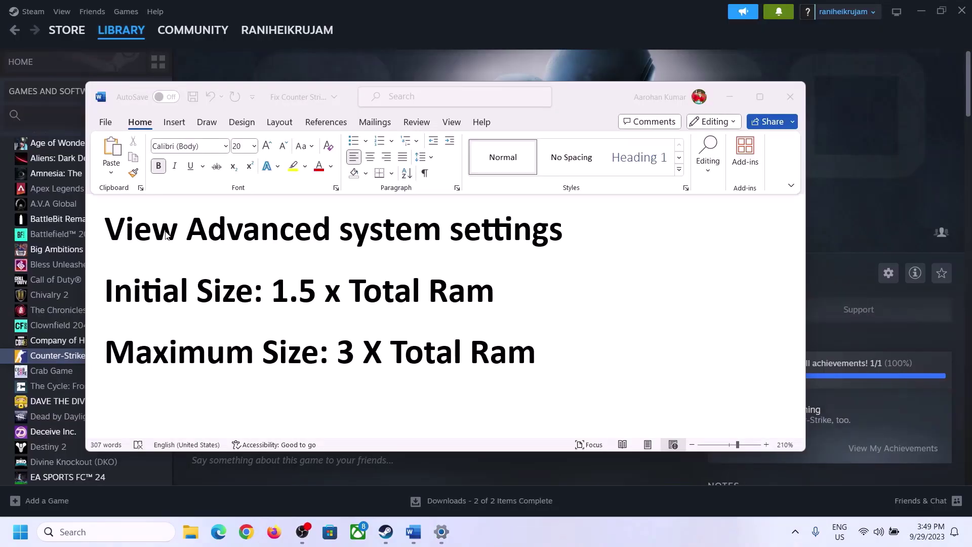
left_click(118, 233)
left_click_drag(126, 236, 540, 240)
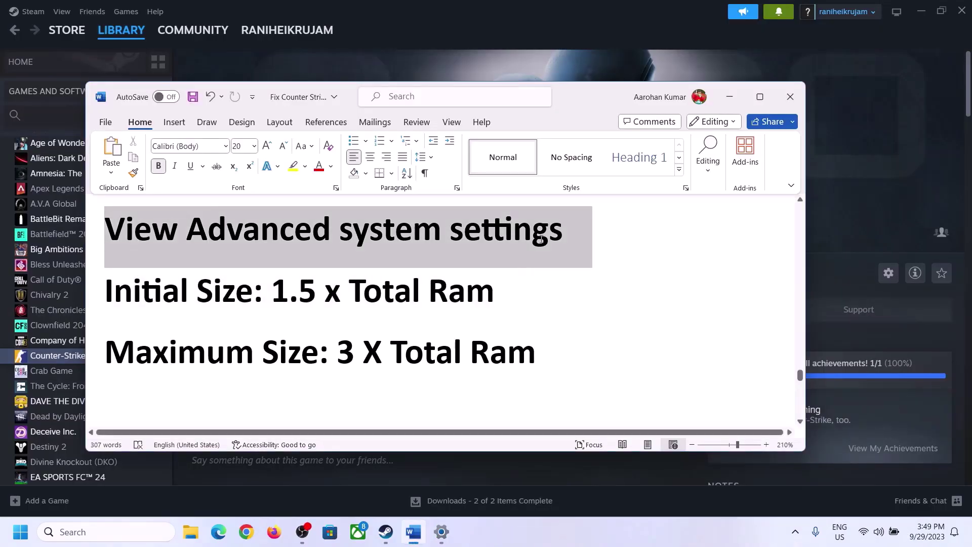
key("ctrl+c")
left_click(115, 531)
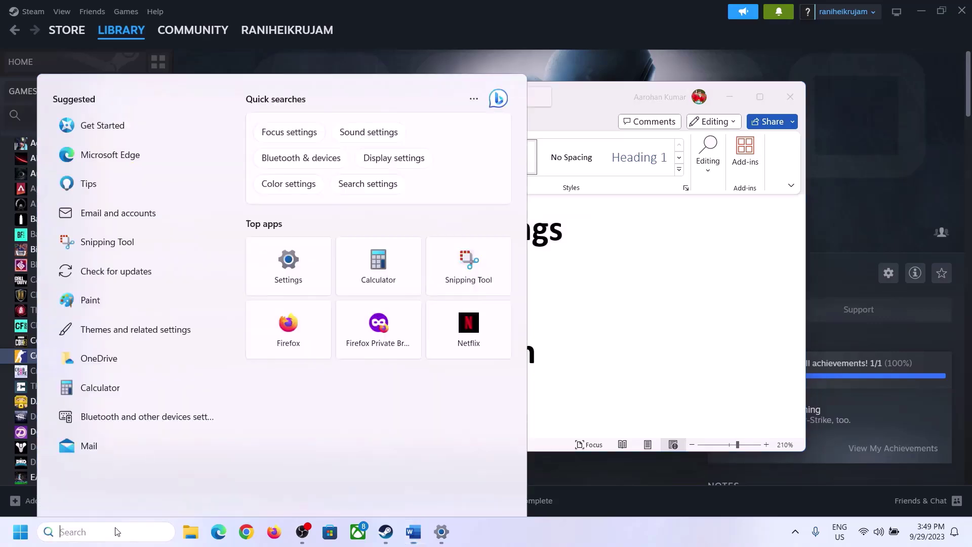
key("ctrl+v")
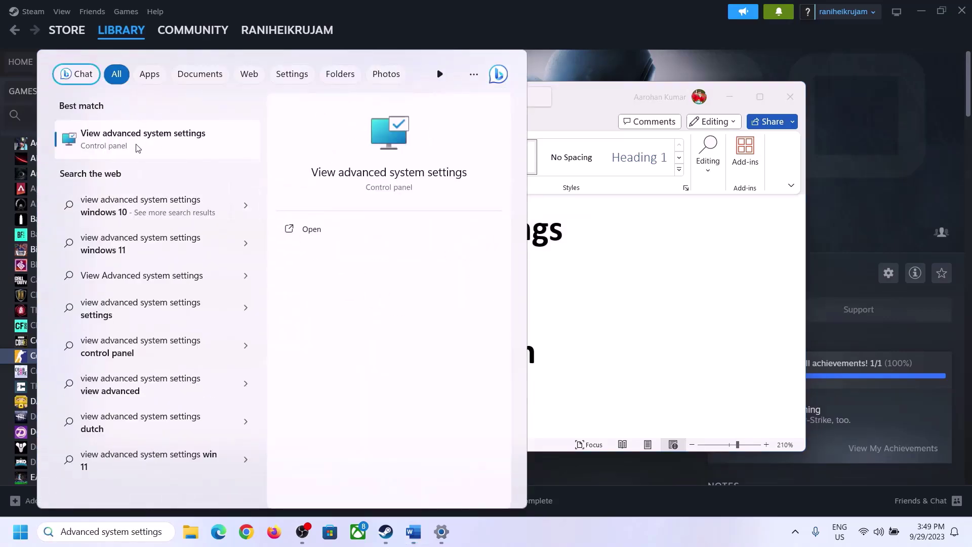
left_click(137, 147)
- In the Virtual Memory performance settings, turn off automatic paging file management and select a custom size for drive C:
left_click_drag(202, 98, 435, 175)
left_click(544, 256)
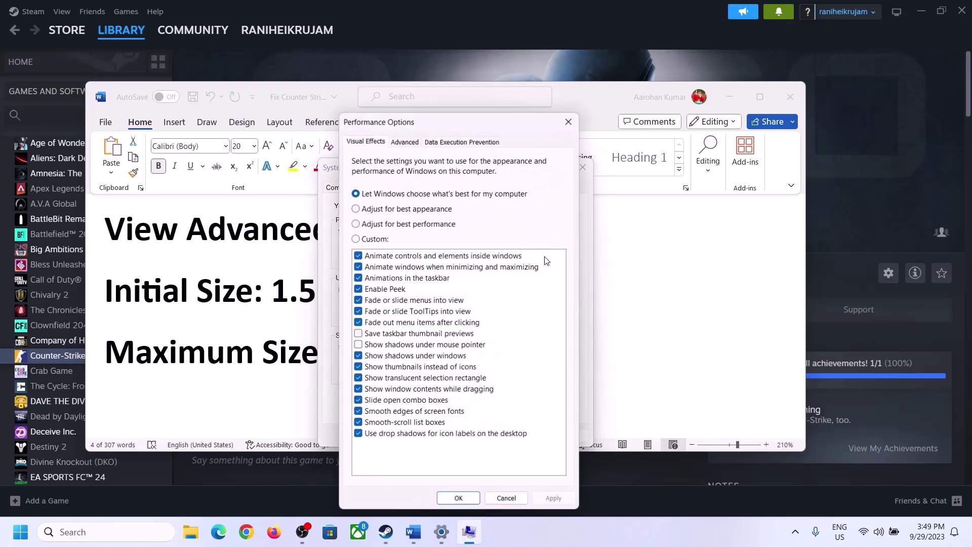
left_click(409, 144)
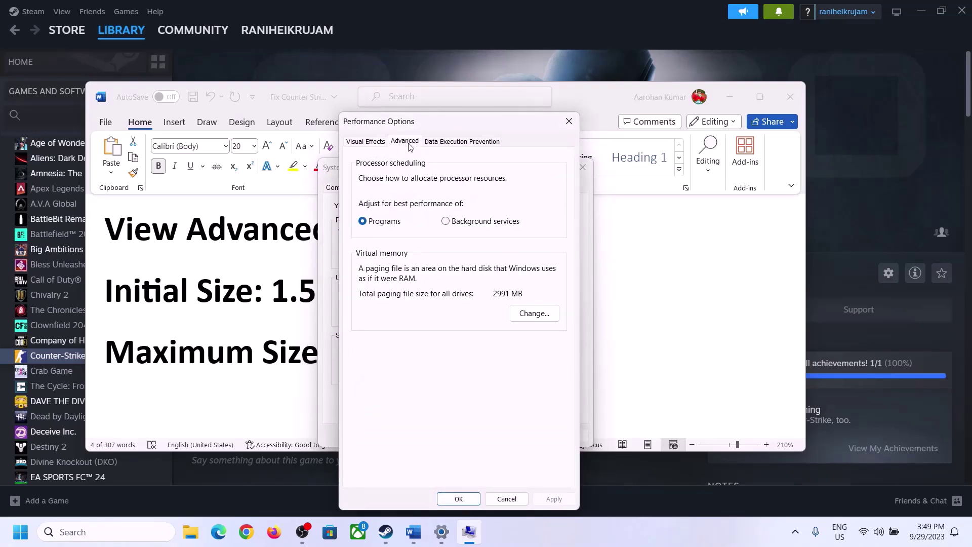
left_click(538, 314)
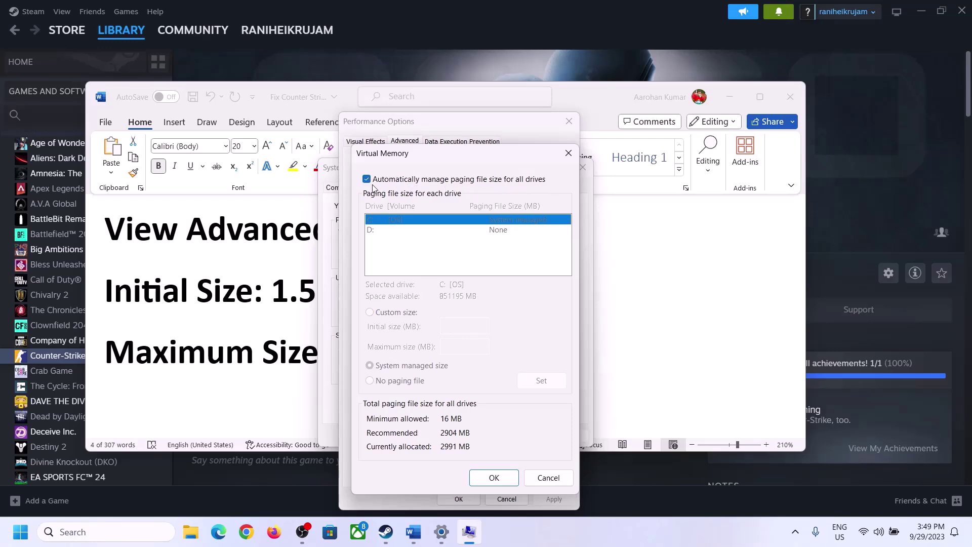
left_click(366, 179)
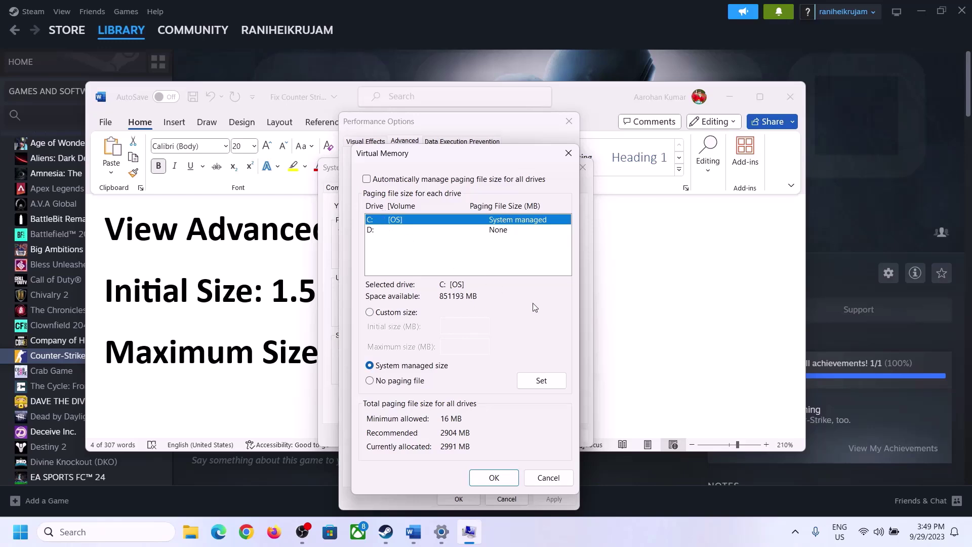
left_click(370, 313)
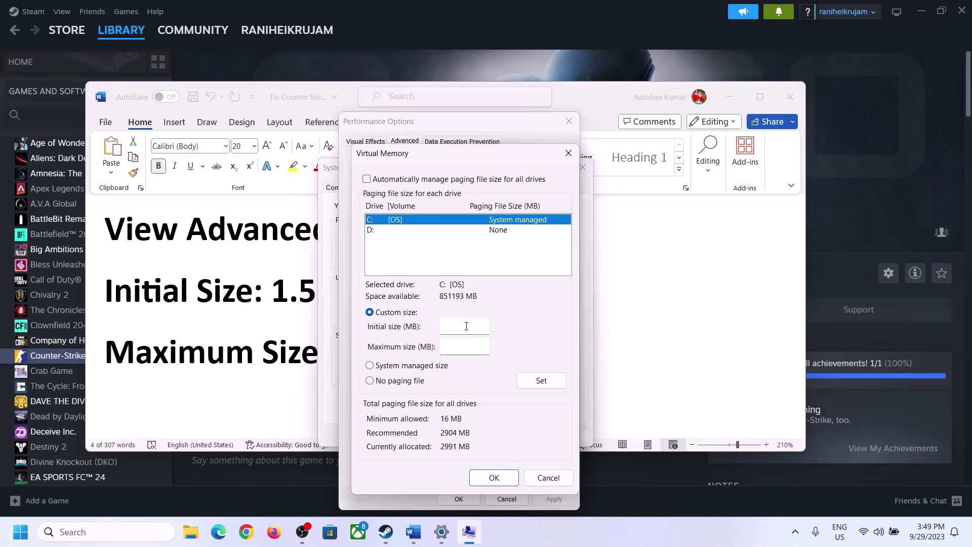
- Highlight the initial size formula in the Word note and look up the installed RAM on the System About page in Settings
left_click(268, 304)
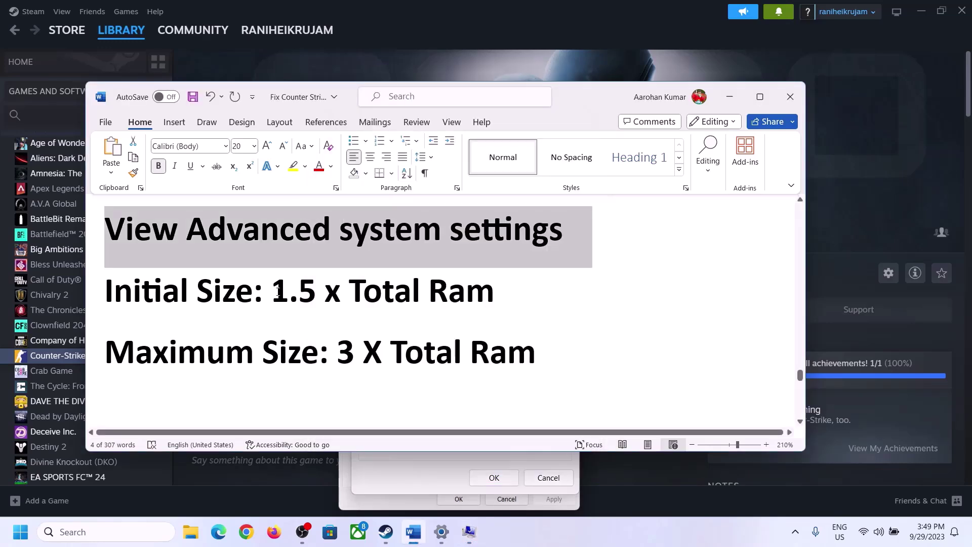
left_click_drag(278, 290, 450, 302)
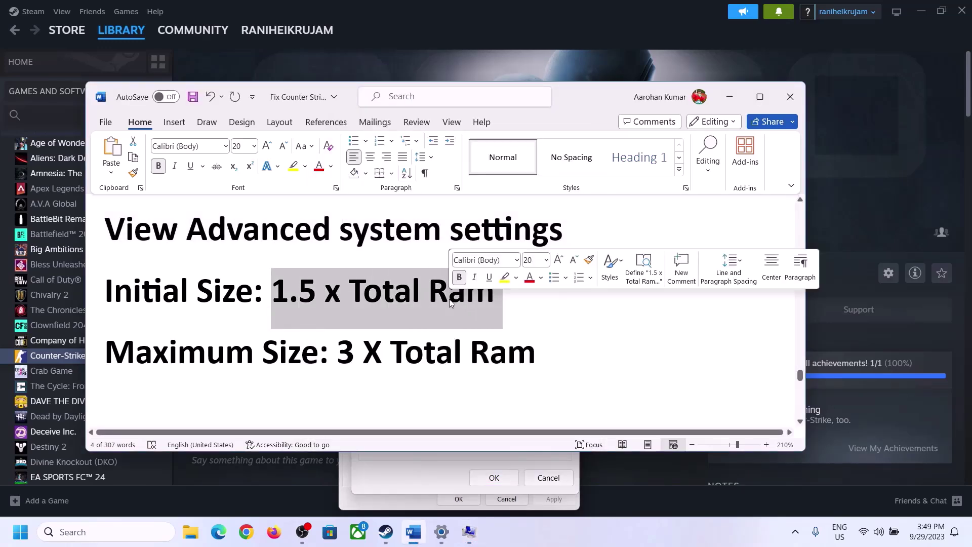
left_click(441, 534)
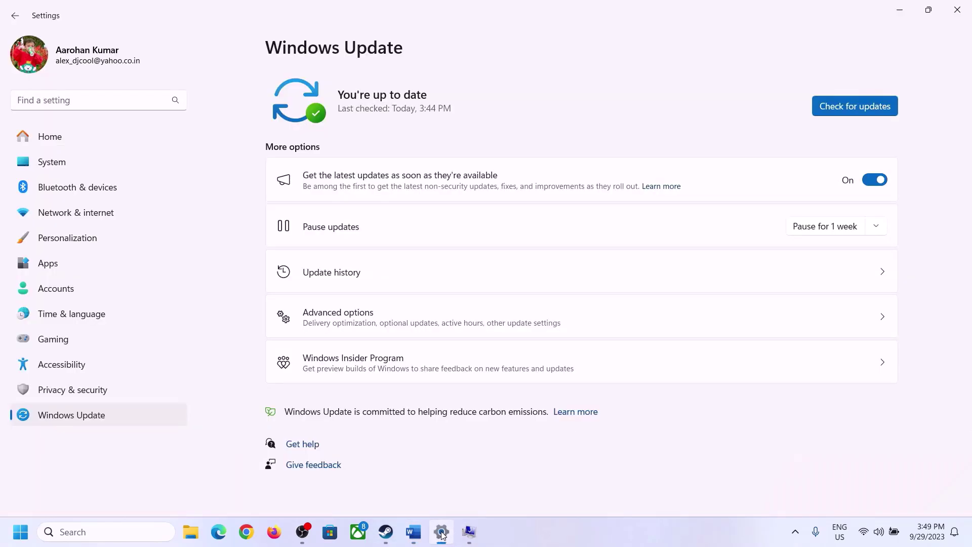
left_click(45, 168)
scroll(358, 365, "down", 6)
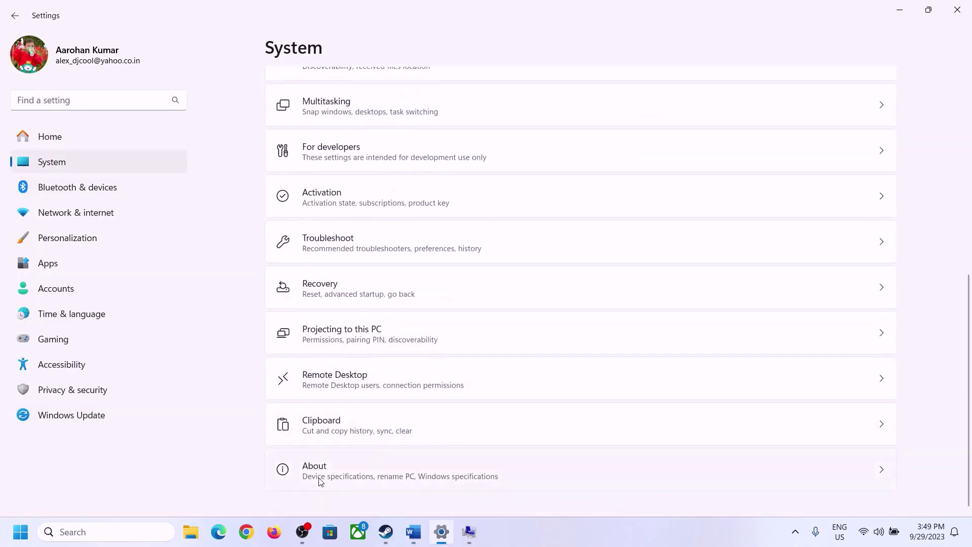
left_click(320, 476)
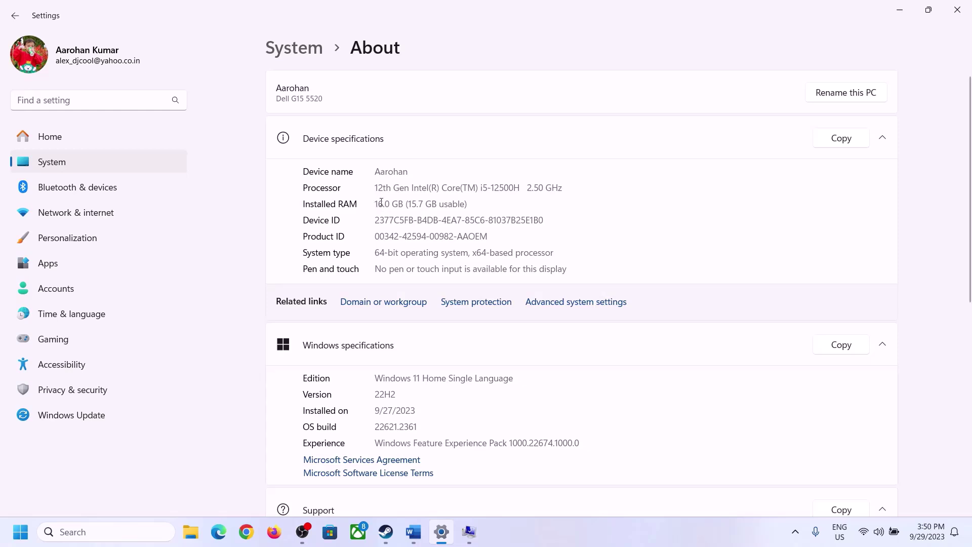
left_click_drag(385, 202, 374, 204)
left_click(384, 203)
left_click_drag(383, 200, 372, 204)
- Return to the Virtual Memory dialog and launch the Calculator with the Run command calc
left_click(469, 532)
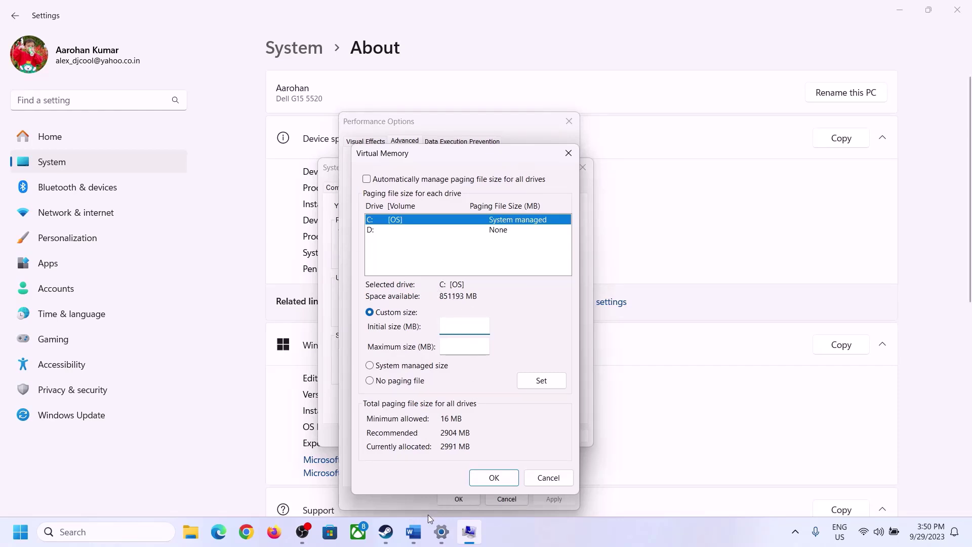
mouse_move(441, 532)
mouse_move(438, 469)
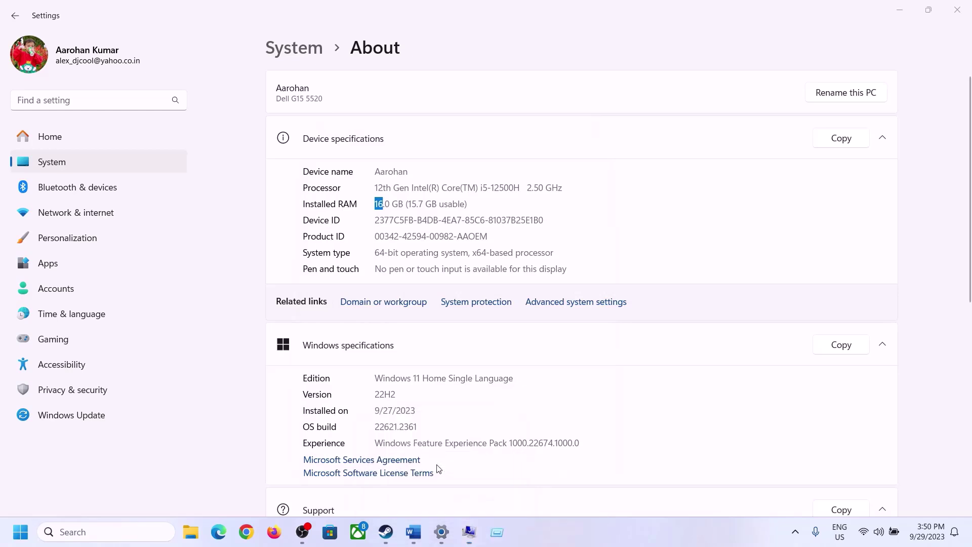
key("super+r")
type("ca")
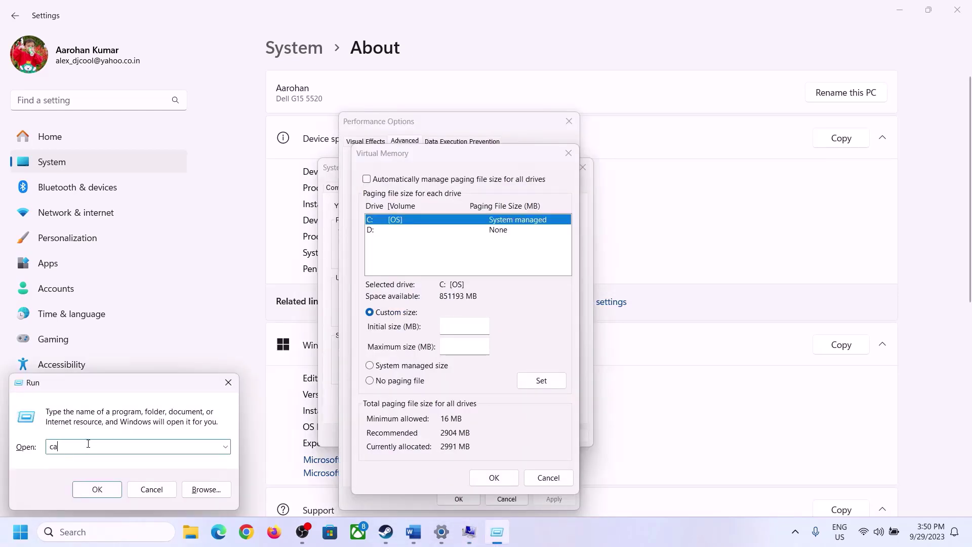
type("lc")
left_click(95, 487)
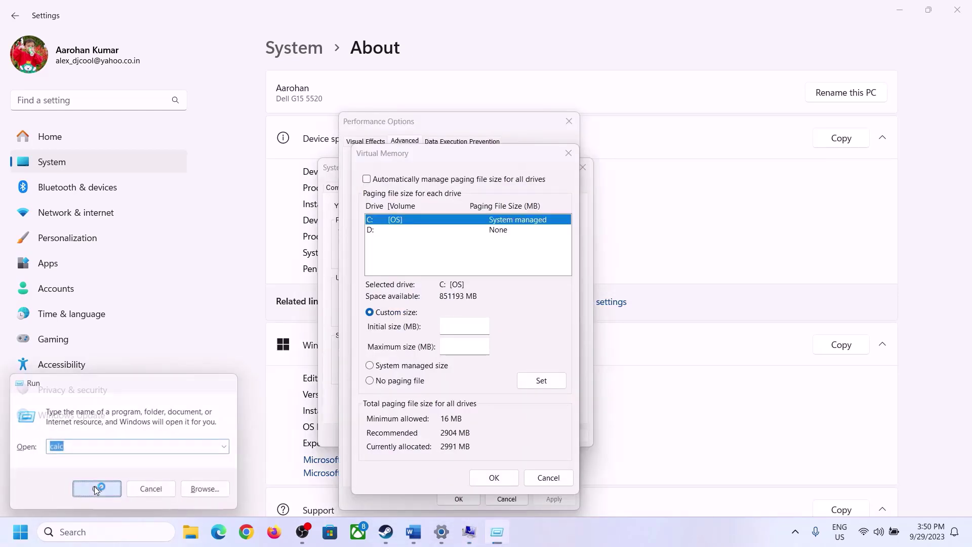